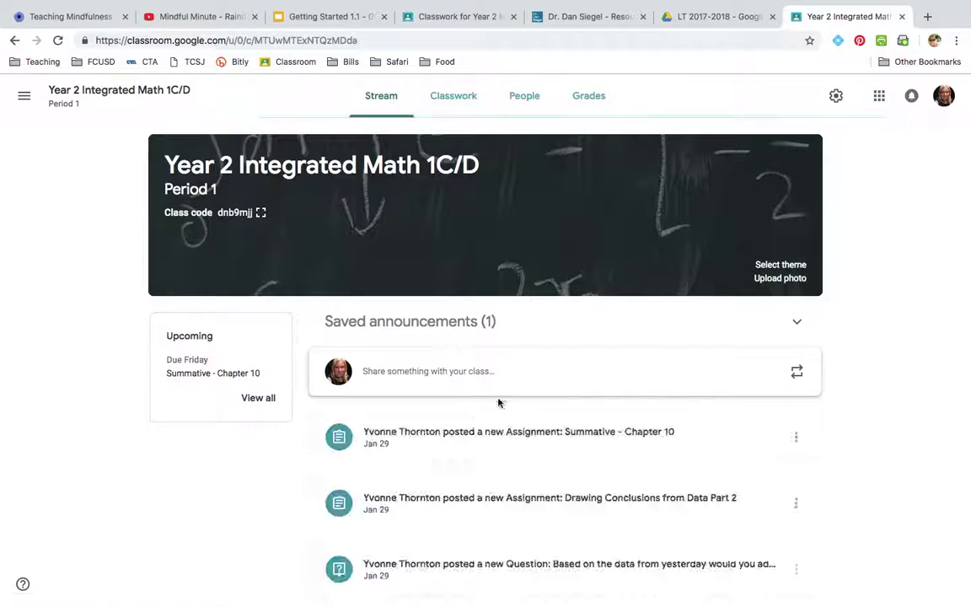
Open the Summative Chapter 10 spreadsheet attached to the Summative - Chapter 10 assignment's instructions.
left_click(513, 445)
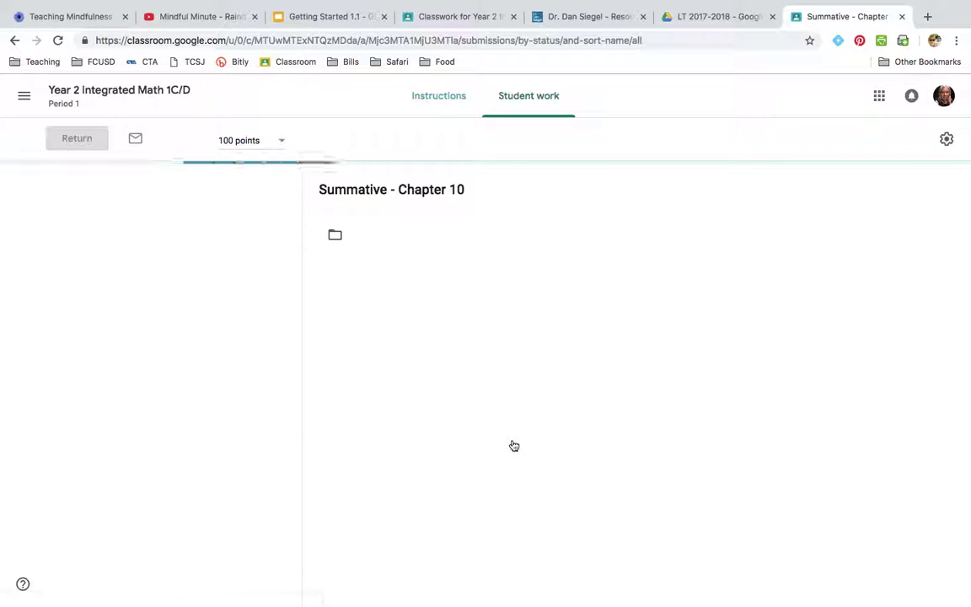
left_click(447, 96)
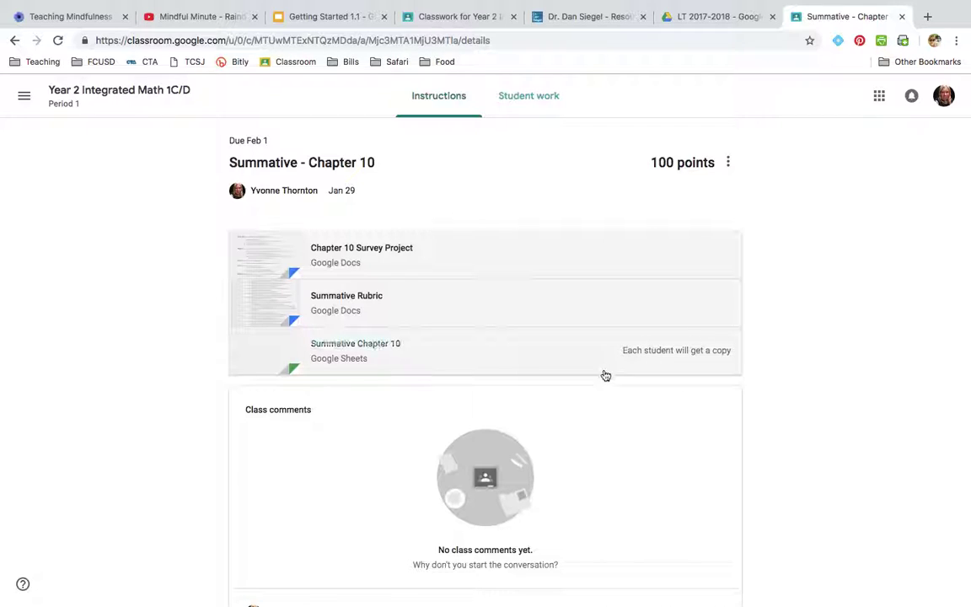
left_click(371, 349)
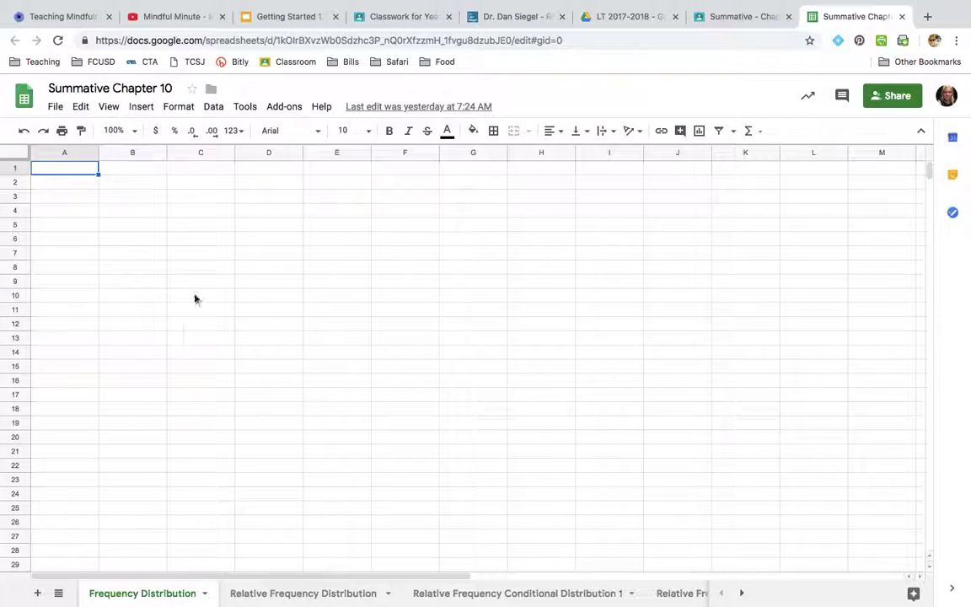
Apply all borders to cells B2:F6 on the Frequency Distribution sheet to form a table grid.
left_click(132, 183)
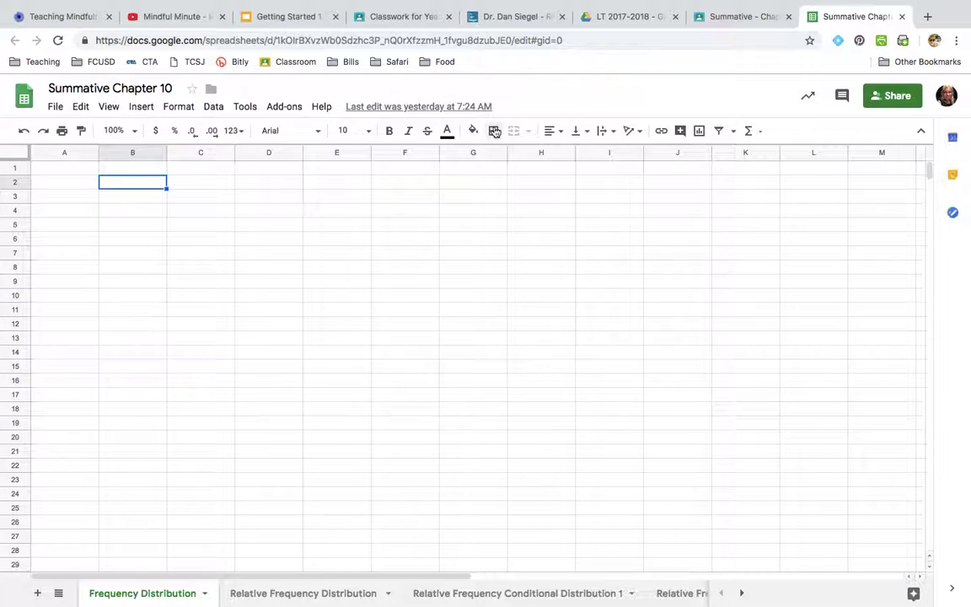
left_click(495, 133)
left_click(151, 186)
left_click_drag(152, 186, 431, 239)
left_click(494, 130)
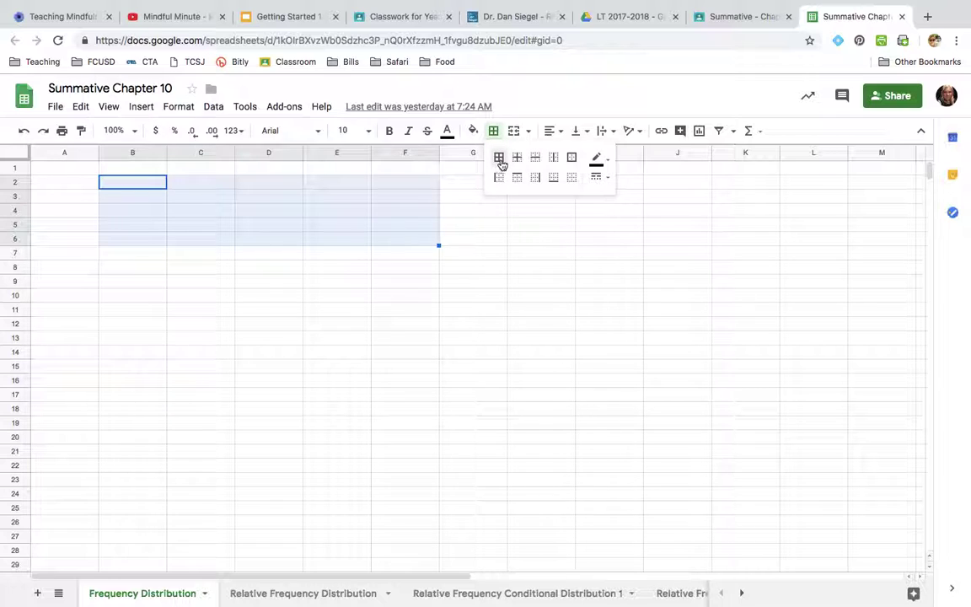
left_click(499, 157)
Remove the borders from the table's extra last row, cells B6:F6.
left_click_drag(405, 244, 152, 247)
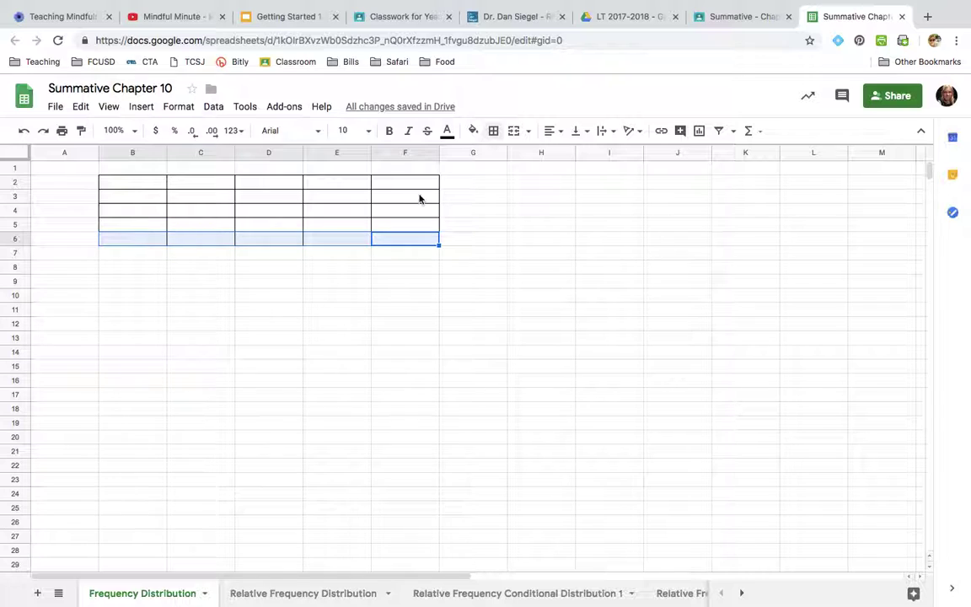
left_click(493, 131)
left_click(570, 180)
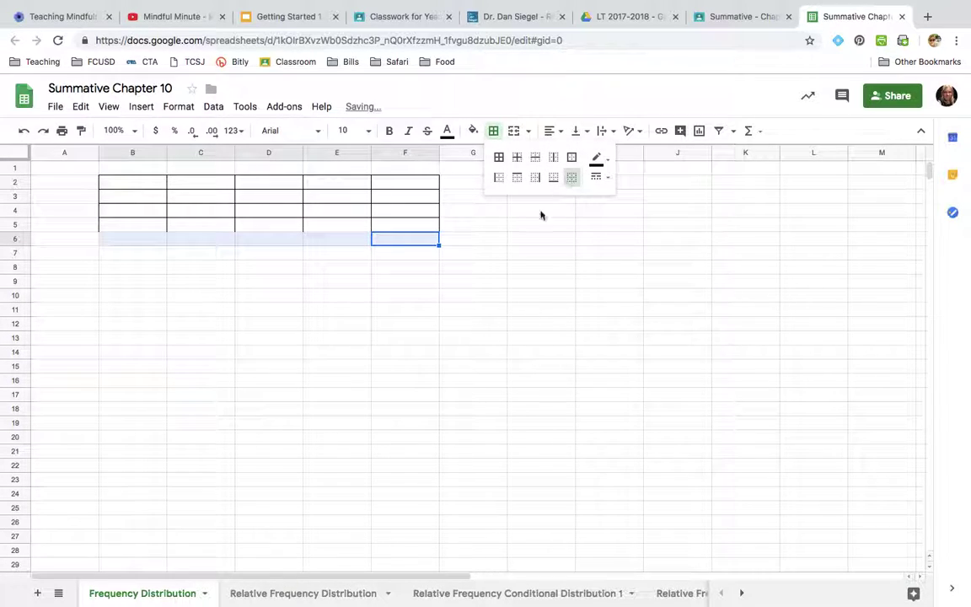
left_click(490, 241)
Add a bottom border to cells B5:F5 to close off the table.
right_click(150, 217)
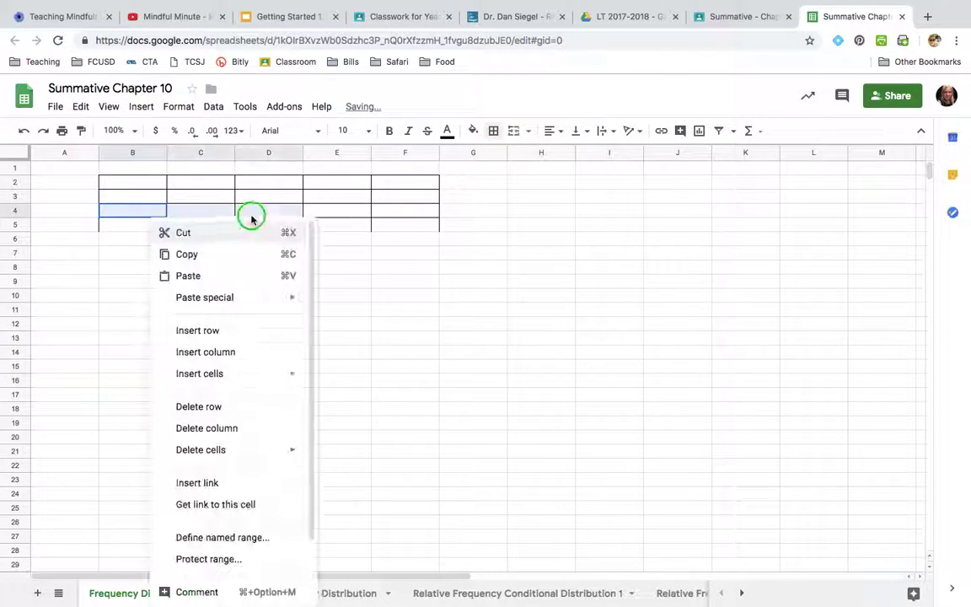
right_click(113, 216)
left_click_drag(114, 231, 392, 229)
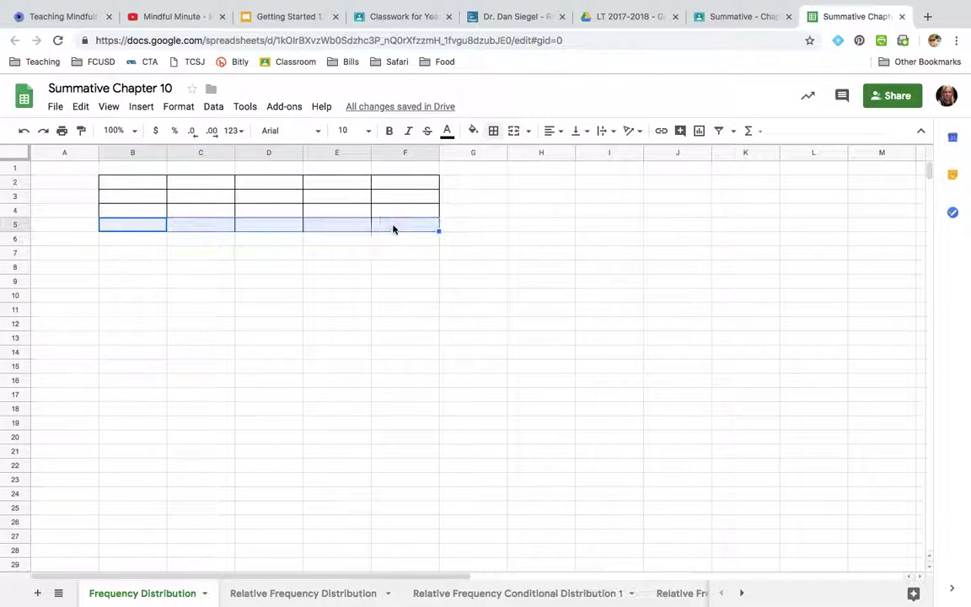
left_click(493, 130)
left_click(552, 180)
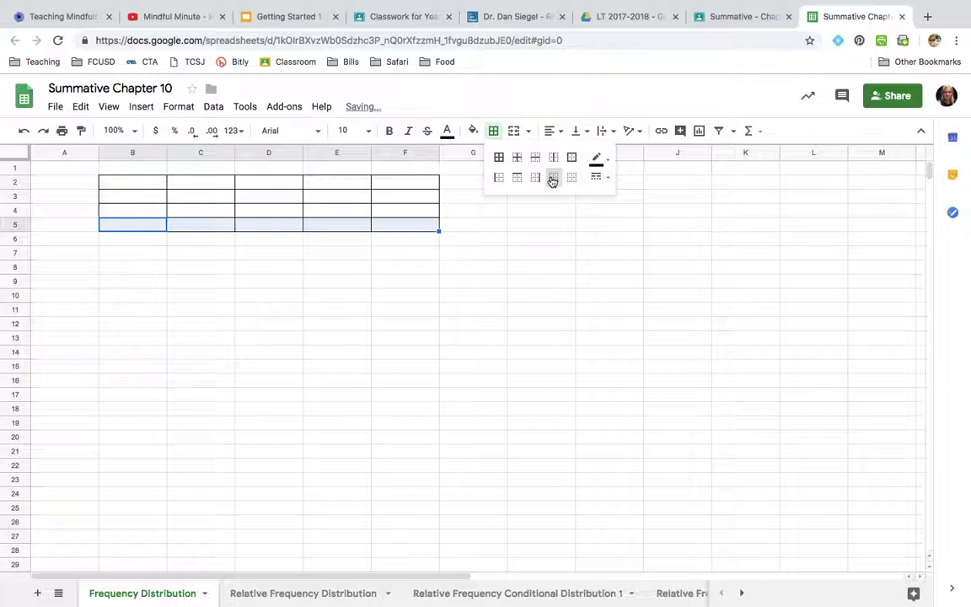
left_click(184, 183)
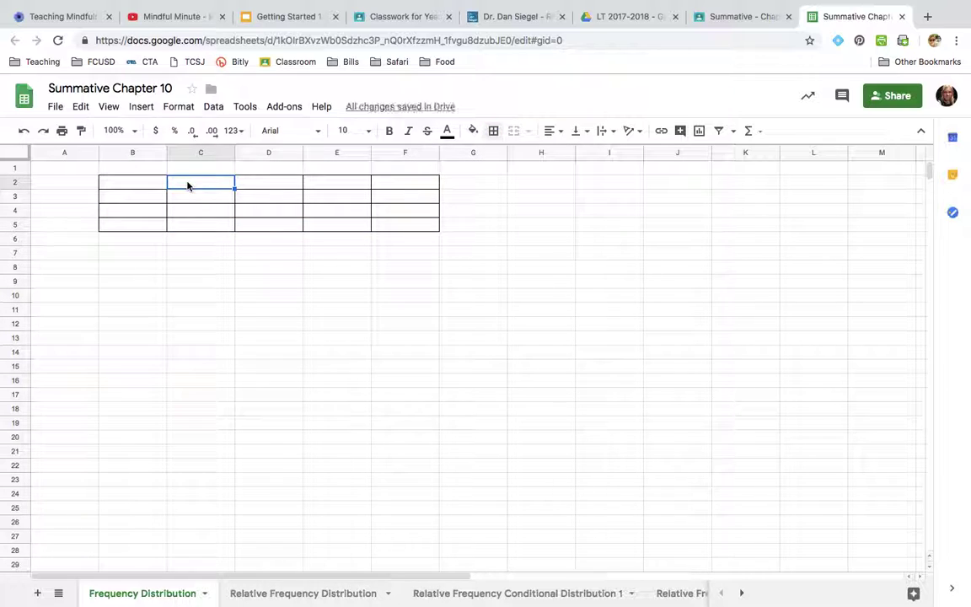
type("On")
key("BackSpace")
key("BackSpace")
Enter the heading "Favorite Kinds of Chips" in cell C1 above the table.
left_click(186, 169)
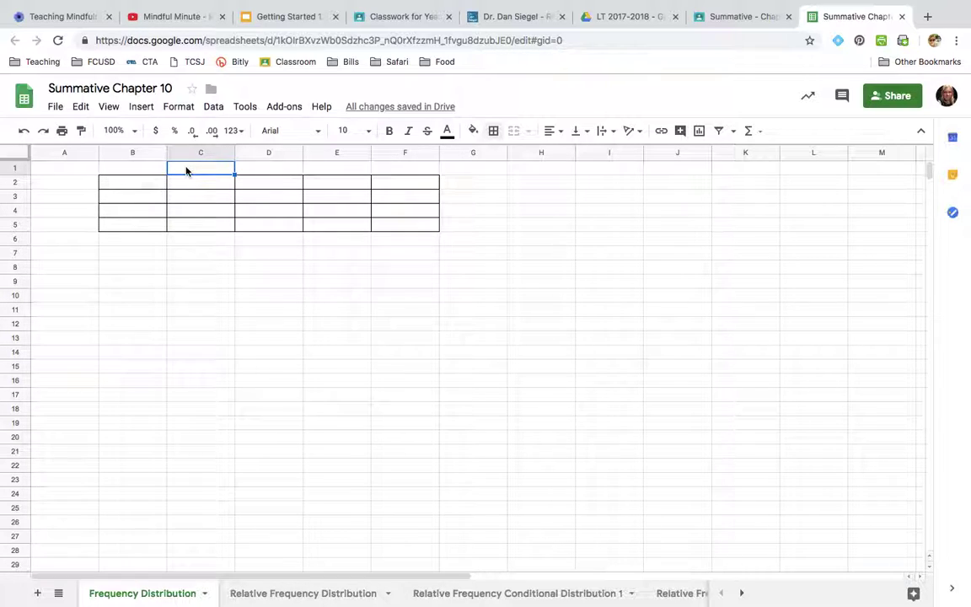
type("Favorite Kinds of")
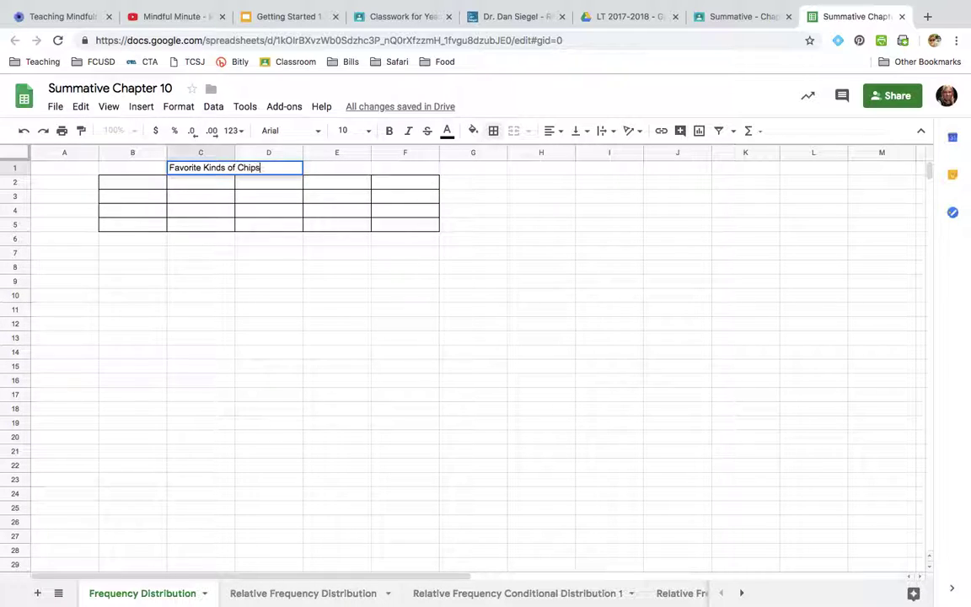
type(" Chips")
key("Tab")
Label the rows with "Gender" in A3 and "Girls", "Boys" and "Total" in B3:B5.
left_click(97, 196)
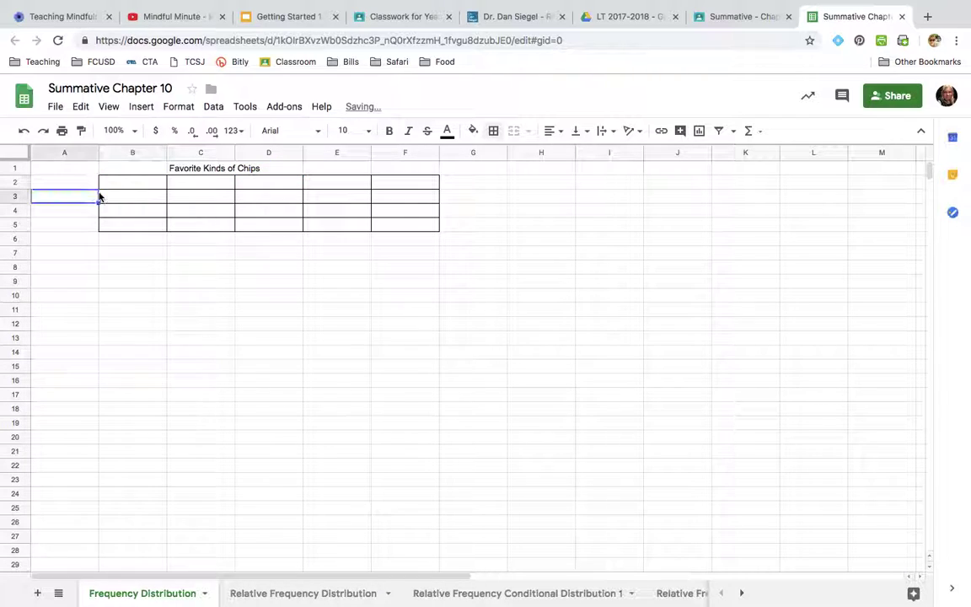
type("Gen")
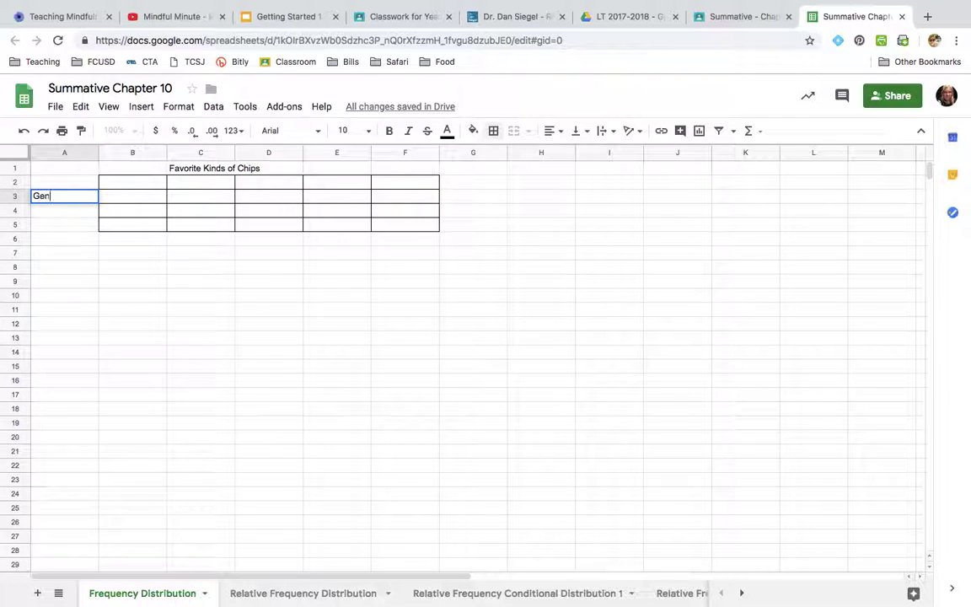
type("der")
left_click(163, 199)
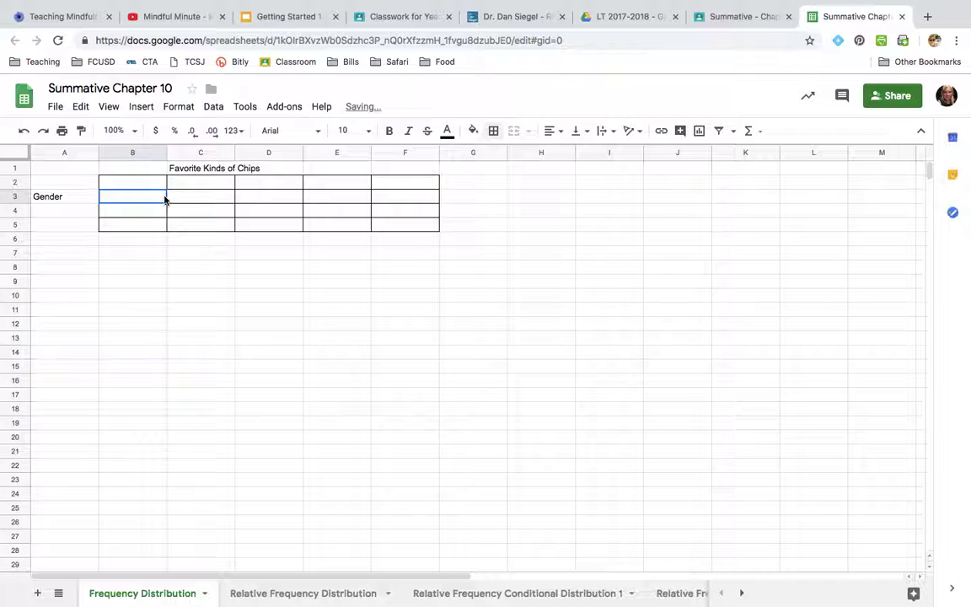
type("Girls")
key("Return")
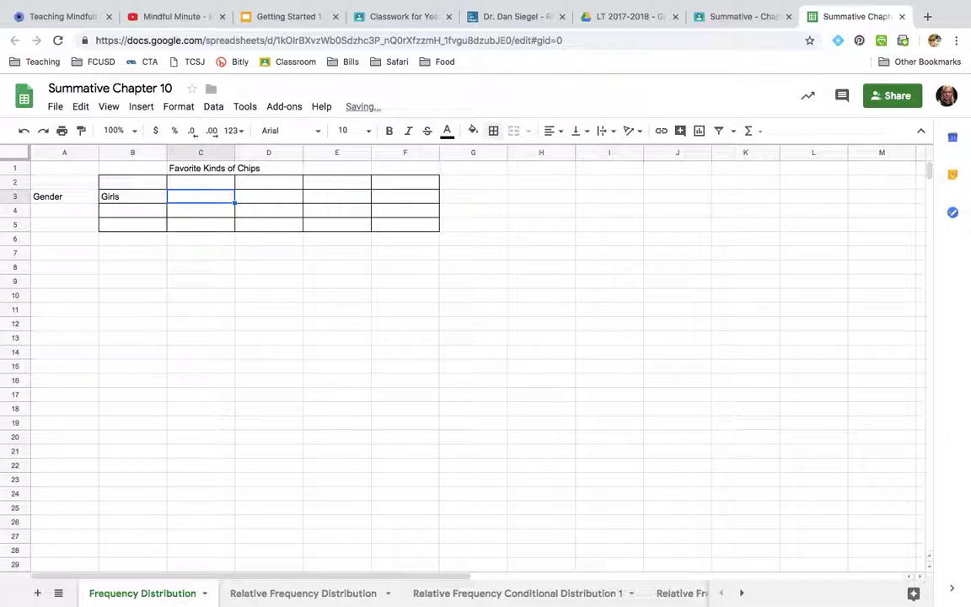
type("Boys")
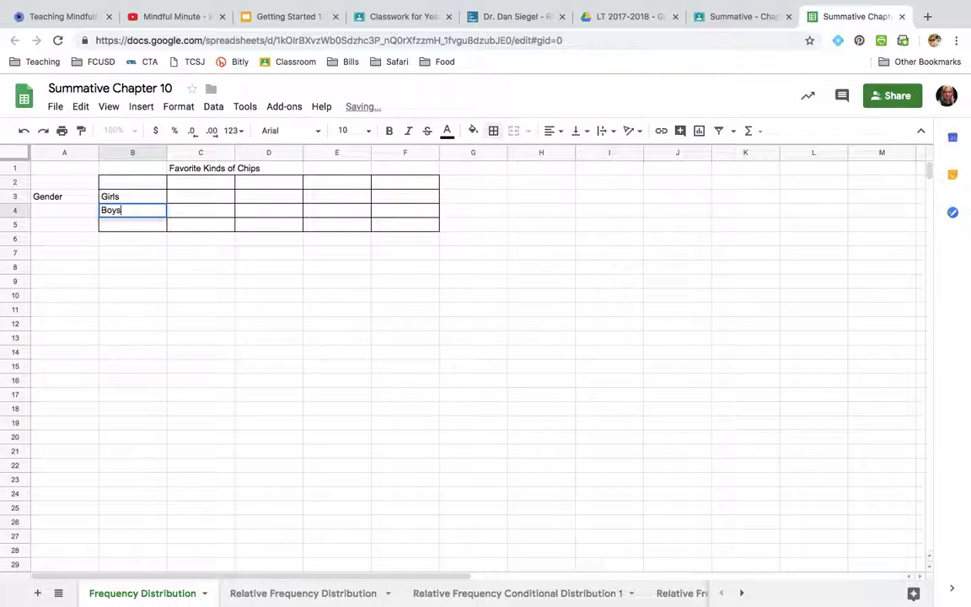
key("Return")
type("Total")
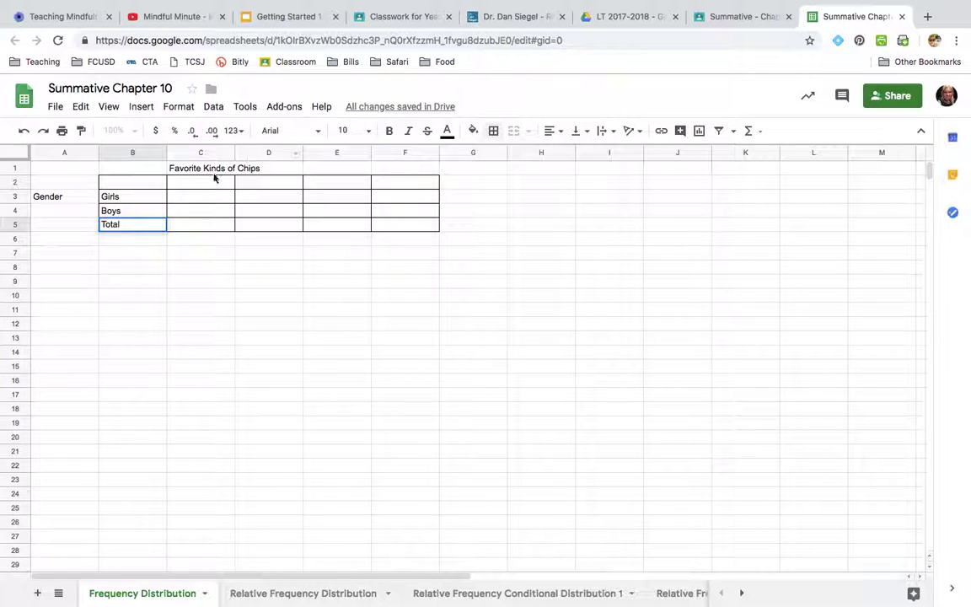
Enter "Nacho Cheese Doritos" in C2 as the first chip column heading.
left_click(198, 182)
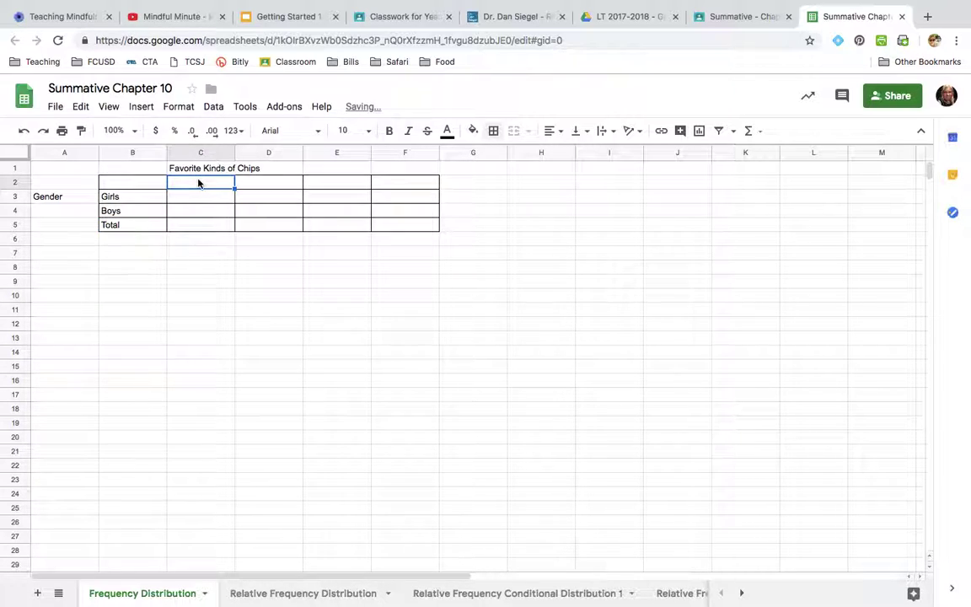
type("Dor")
key("BackSpace")
key("BackSpace")
type("Nacho")
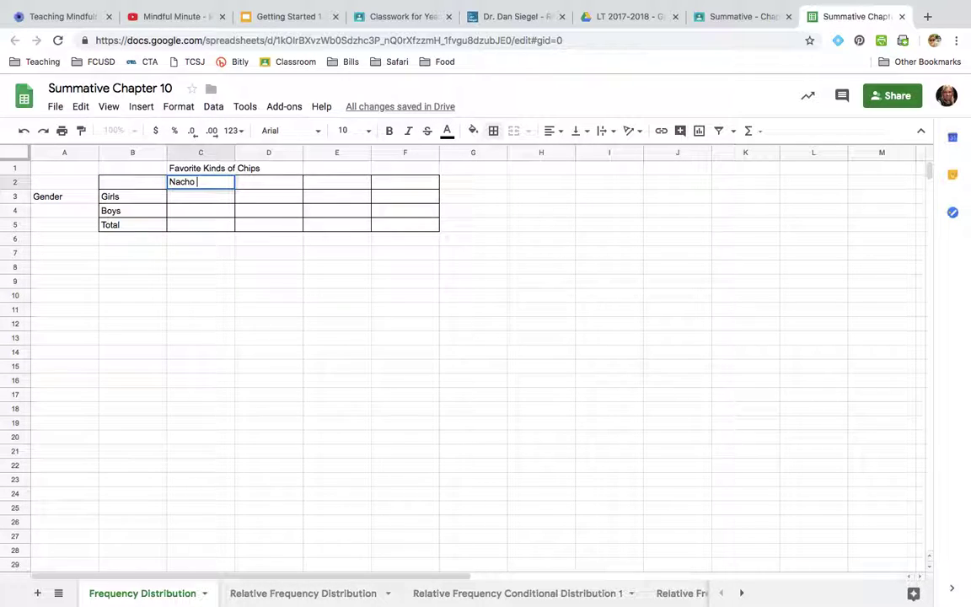
type(" Cheese Do")
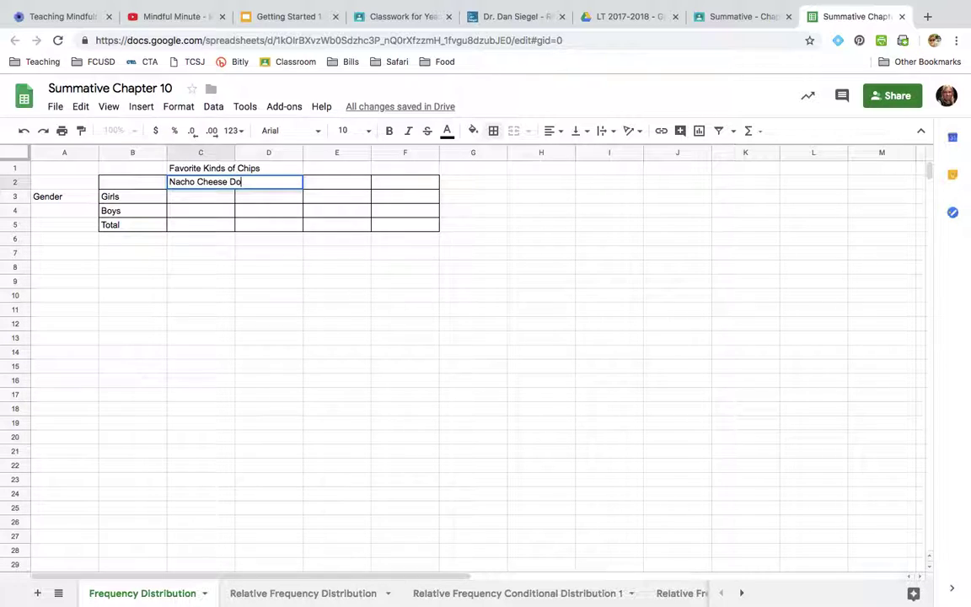
type("ritos")
type("s")
left_click(199, 281)
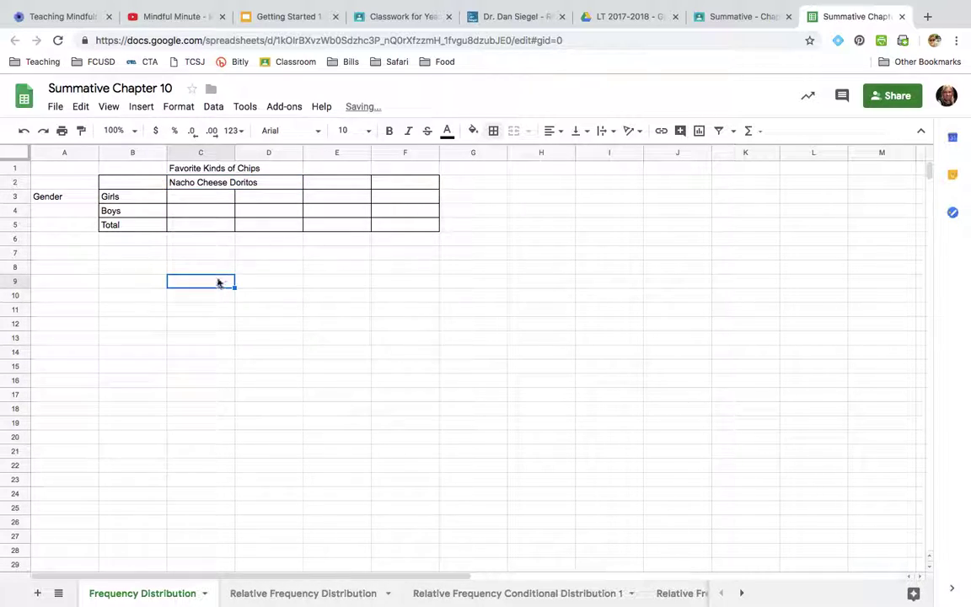
Wrap the text of the Nacho Cheese Doritos heading in C2.
left_click(200, 184)
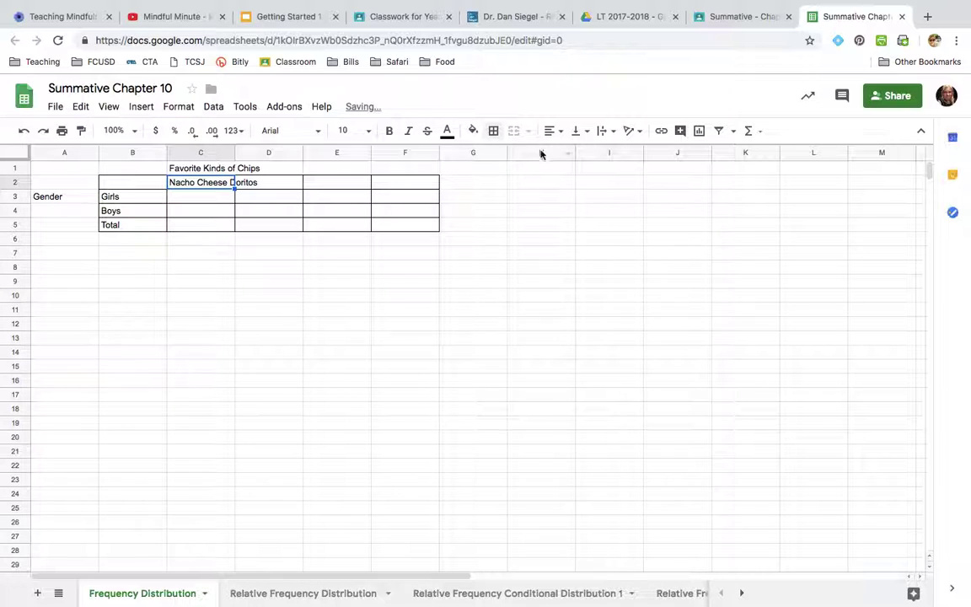
left_click(611, 133)
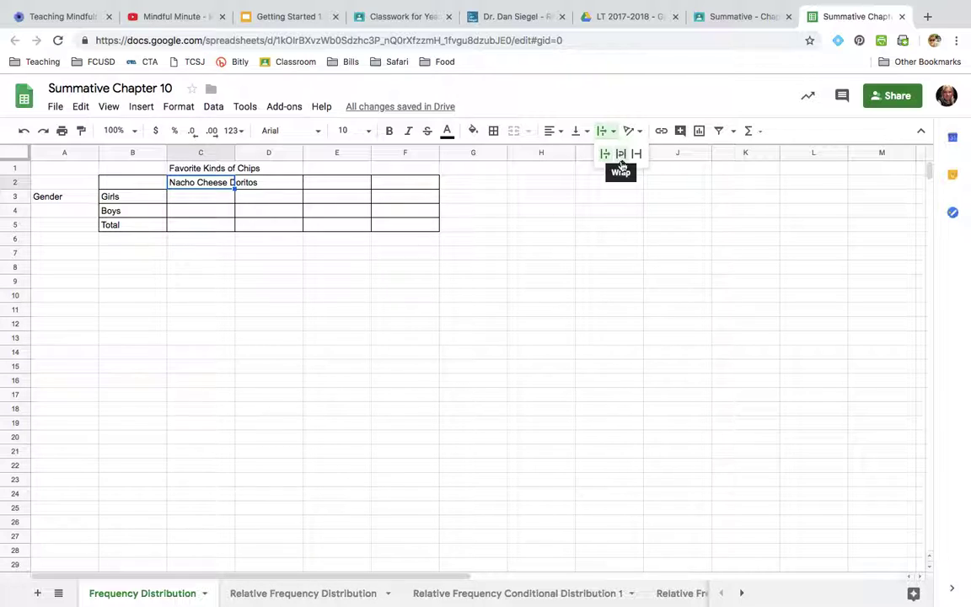
left_click(622, 154)
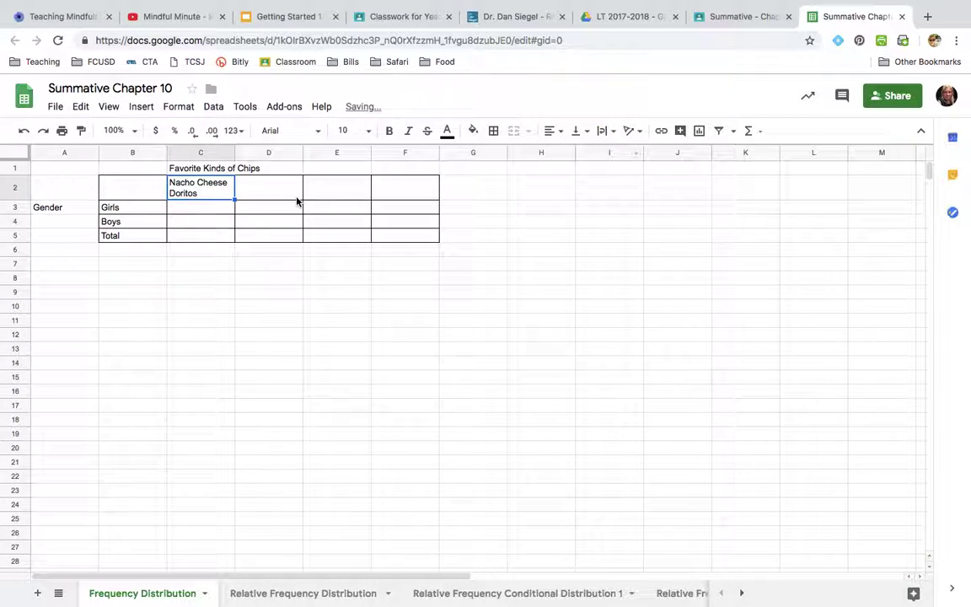
Enter "Cooler Ranch Doritos" in D2 and wrap its text within the cell.
left_click(272, 200)
type("Coole")
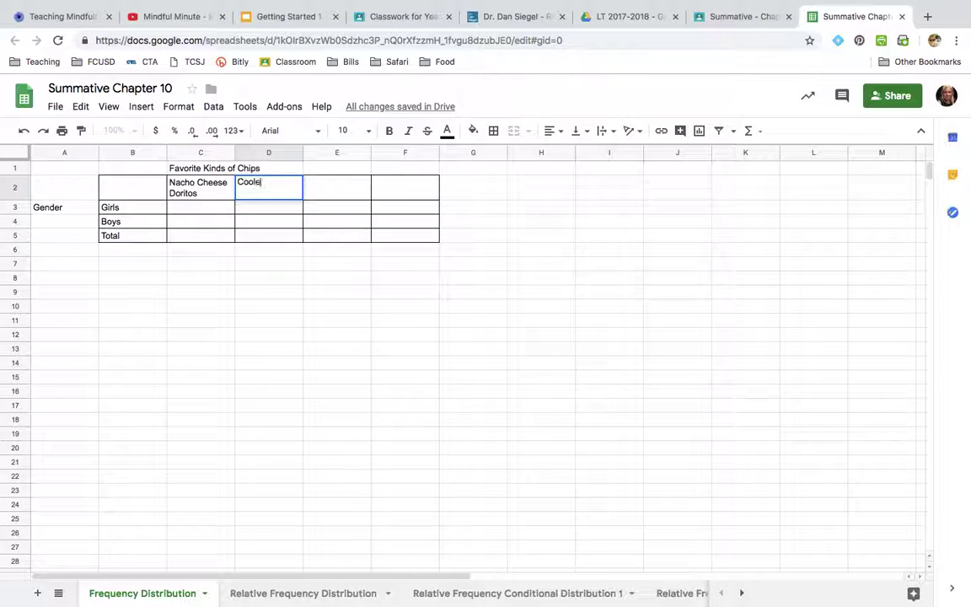
type("r Ranch Doritos")
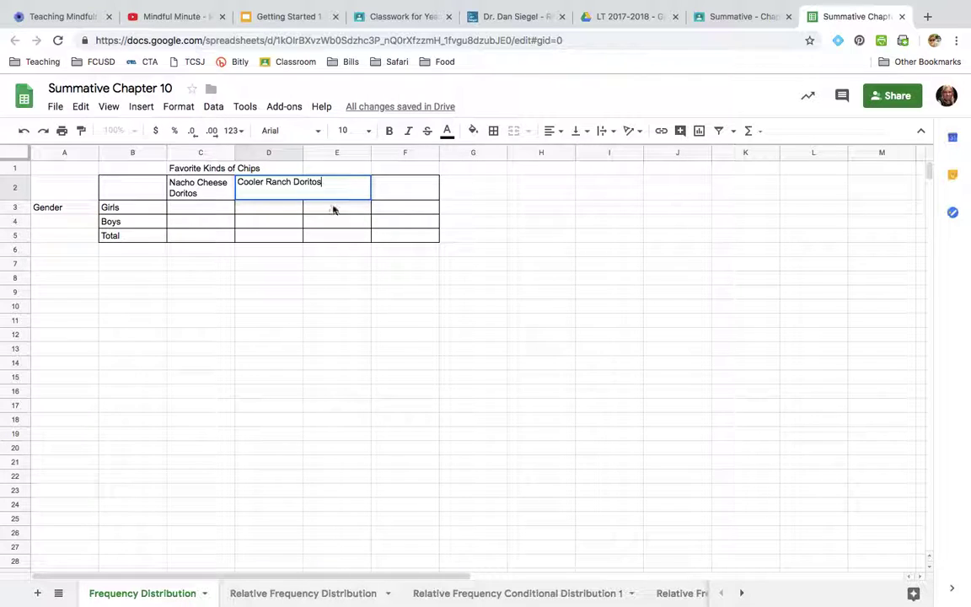
left_click(602, 131)
left_click(621, 153)
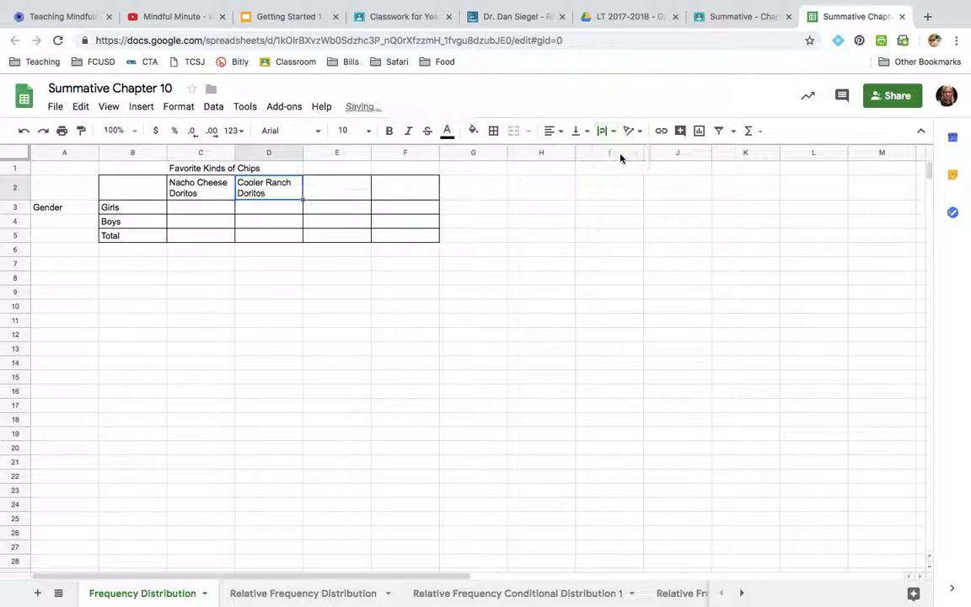
Enter the remaining chip headings, "Cheetos" in E2 and "Ruffles" in F2.
left_click(342, 196)
type("Chet")
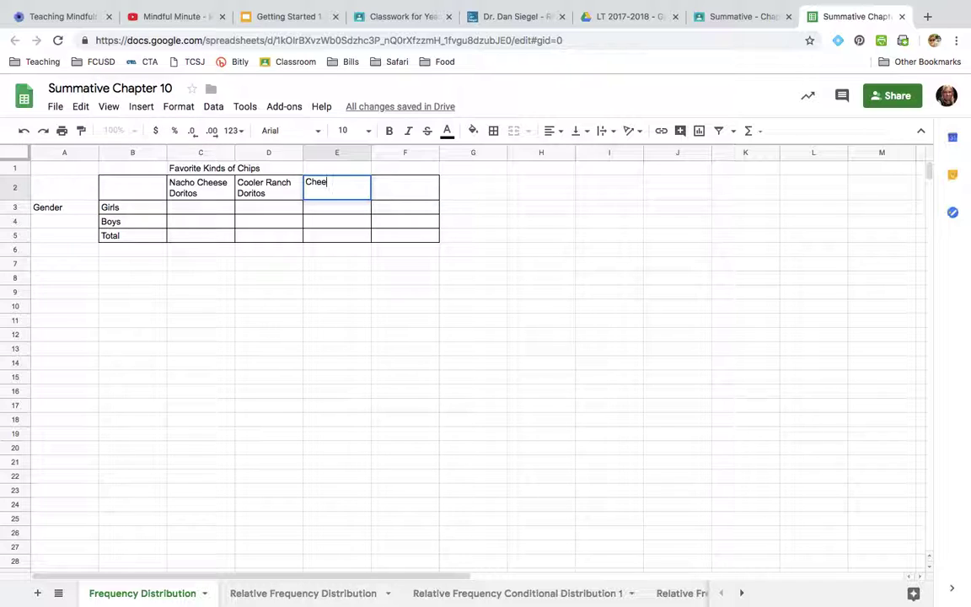
type("tos")
key("Tab")
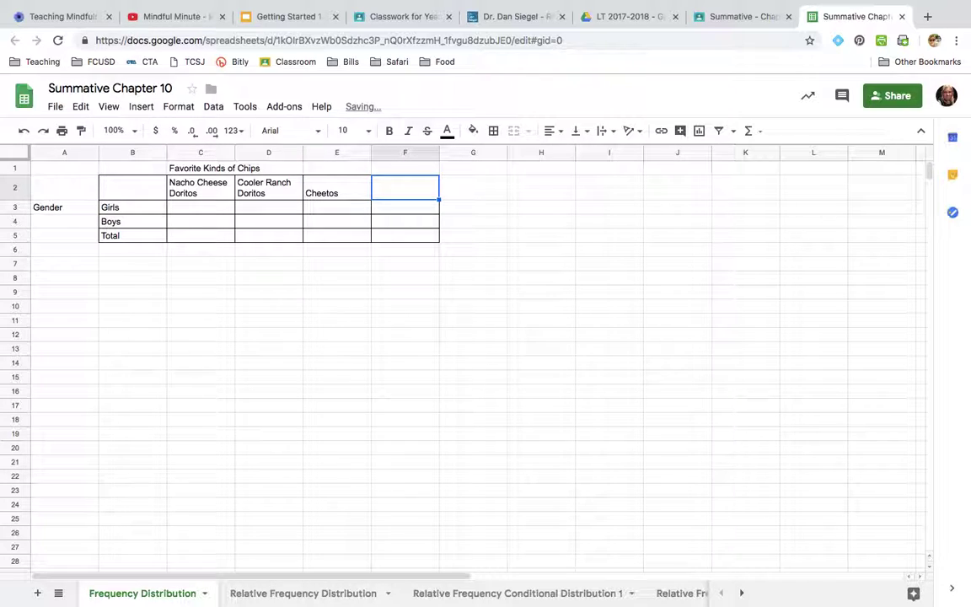
type("Ruffl")
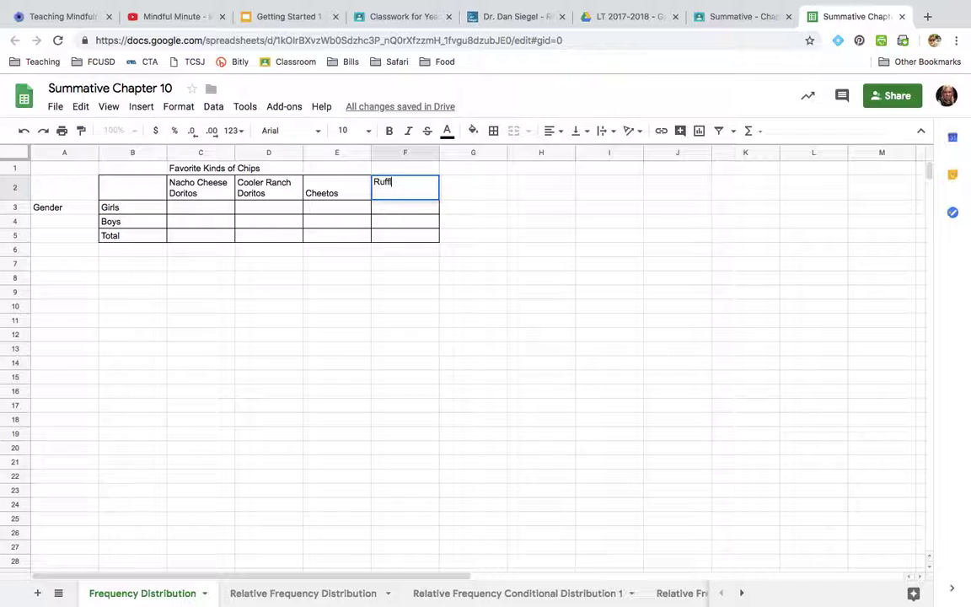
type("es")
left_click(124, 187)
Fill in the Nacho Cheese Doritos counts with 5 for Girls and 8 for Boys.
left_click(173, 211)
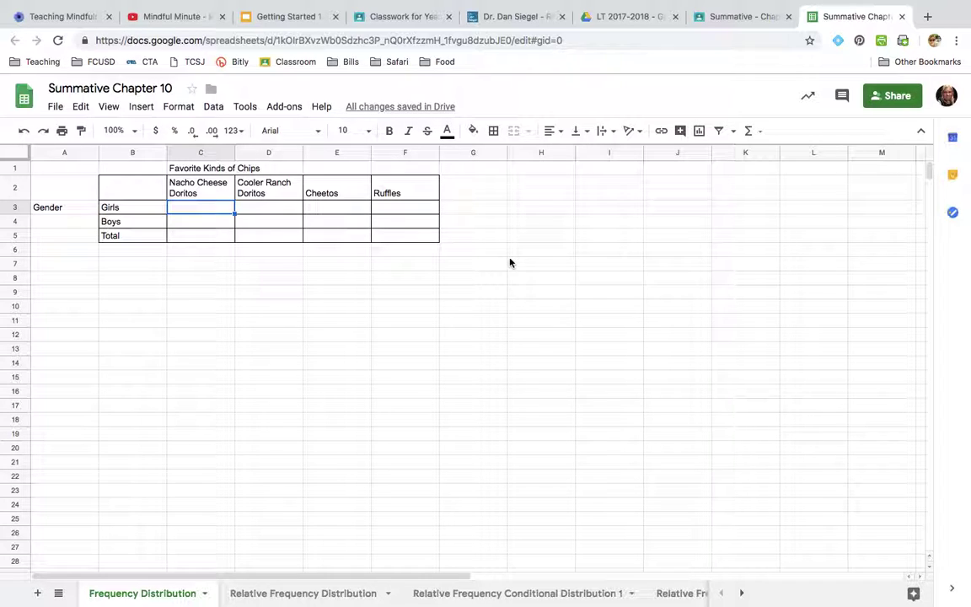
double_click(214, 210)
key("Return")
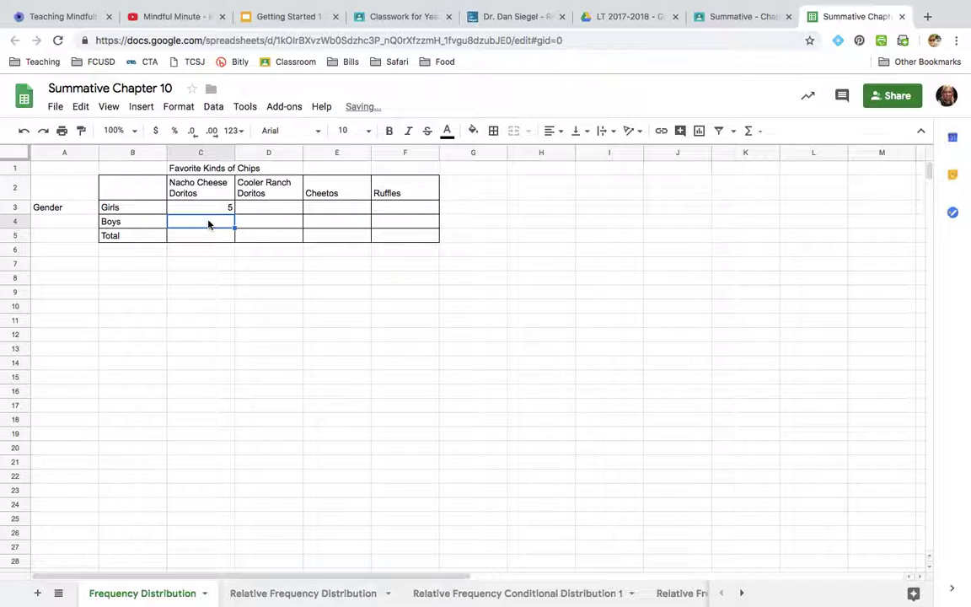
type("8")
left_click(281, 210)
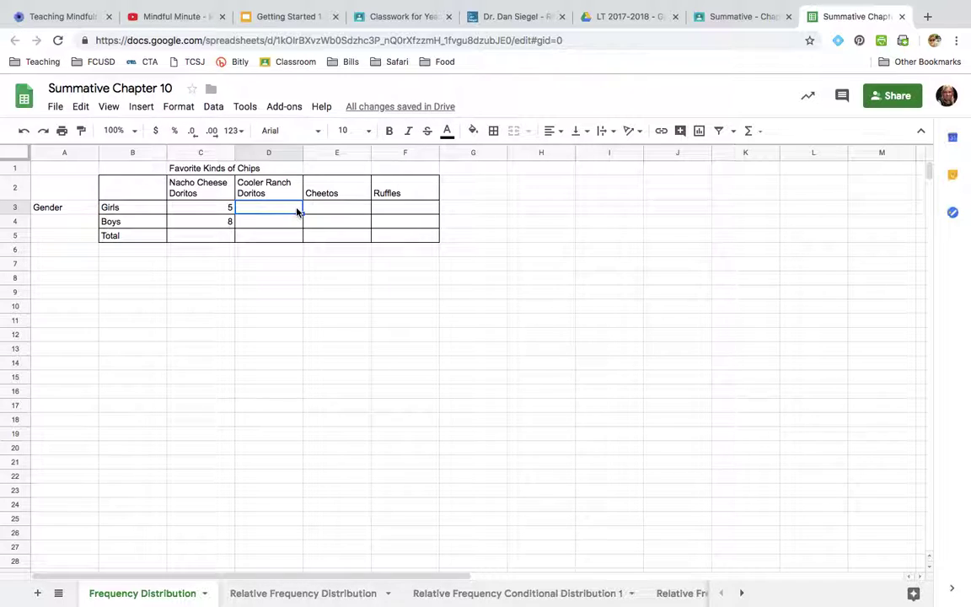
Fill in the Cooler Ranch Doritos counts with 4 for Girls and 6 for Boys.
type("4")
left_click(282, 224)
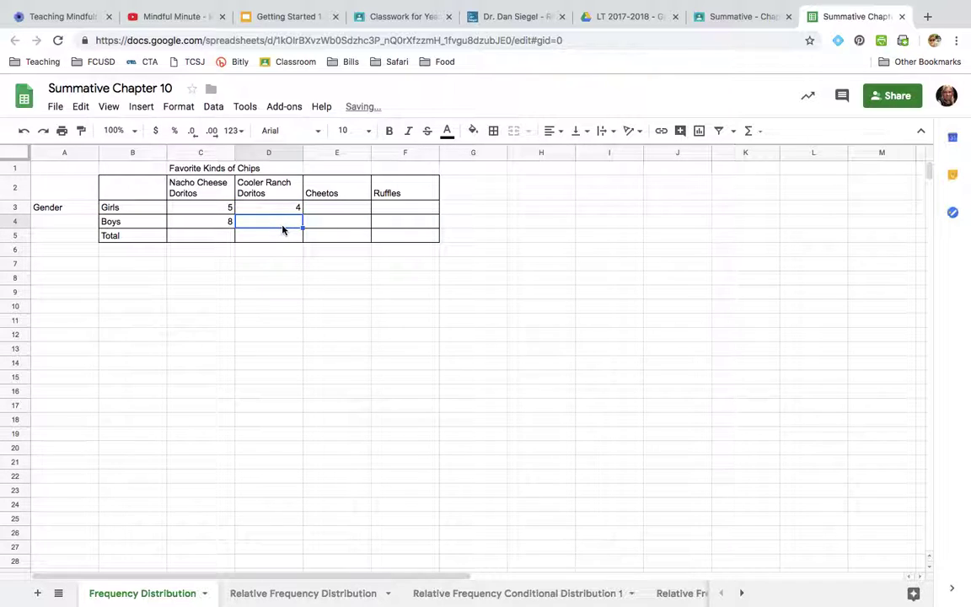
type("6")
Fill in the Cheetos counts with 10 for Girls and 3 for Boys.
left_click(356, 210)
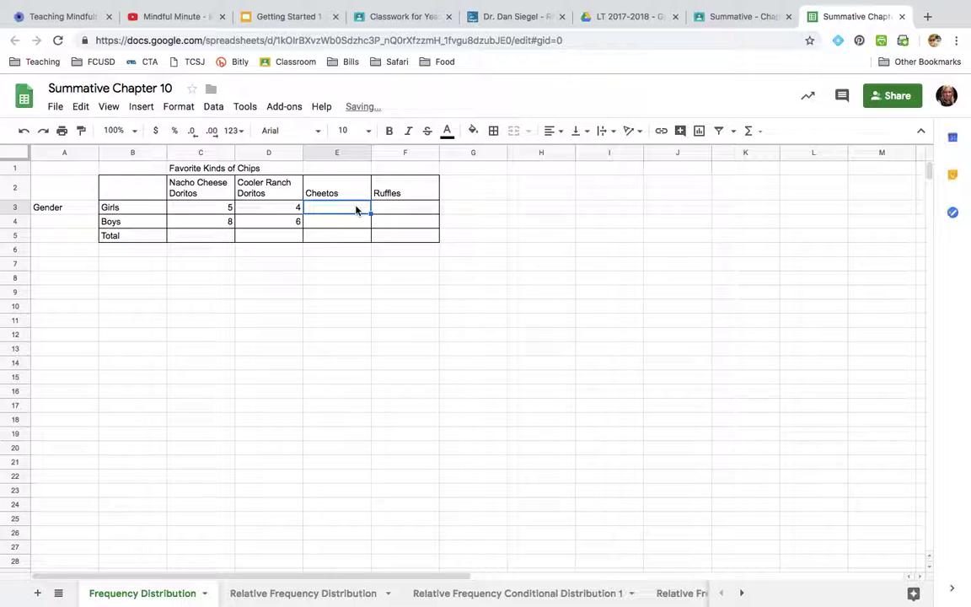
type("20")
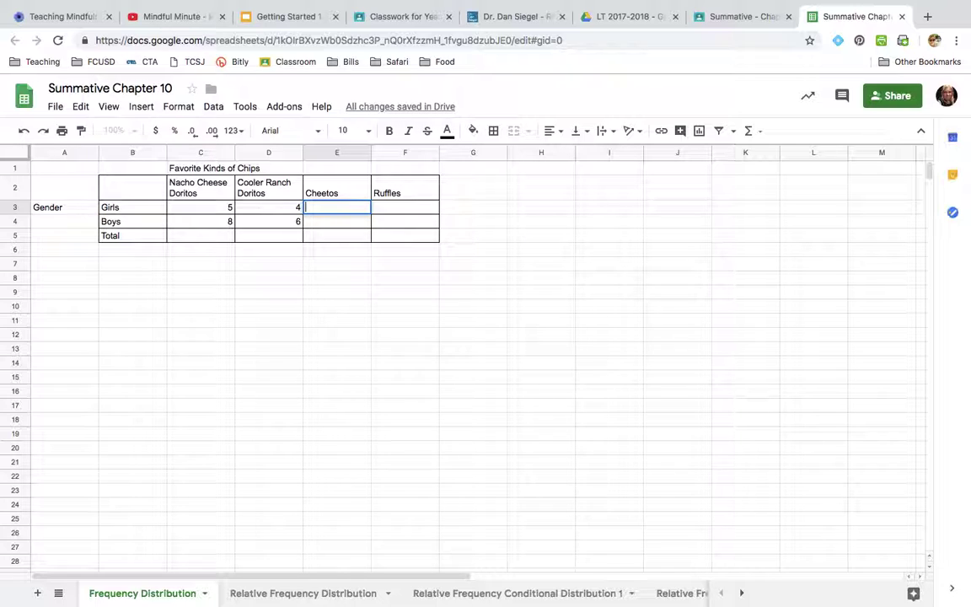
key("Return")
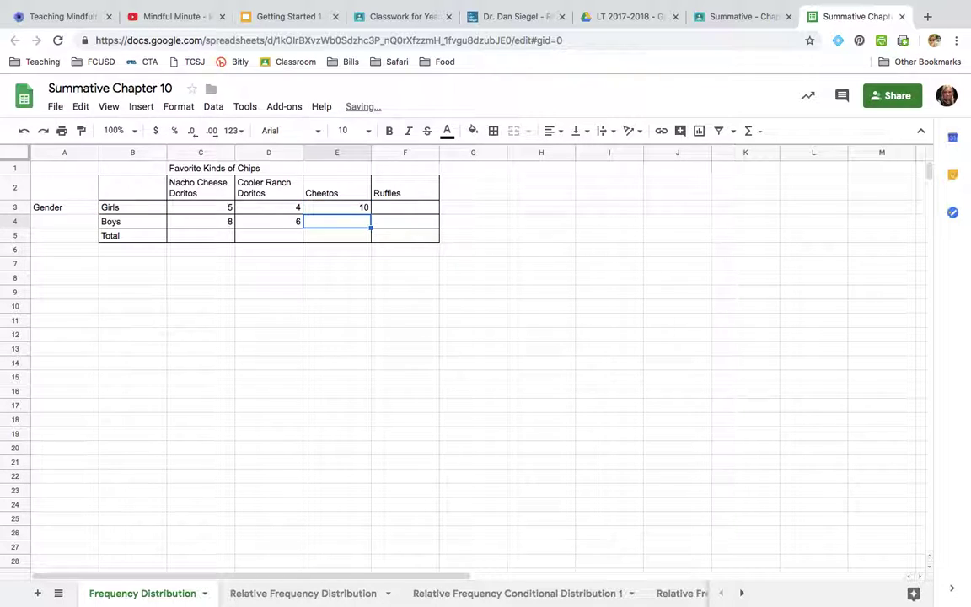
type("3")
Fill in the Ruffles counts with 2 for Girls and 1 for Boys.
key("Right")
key("Up")
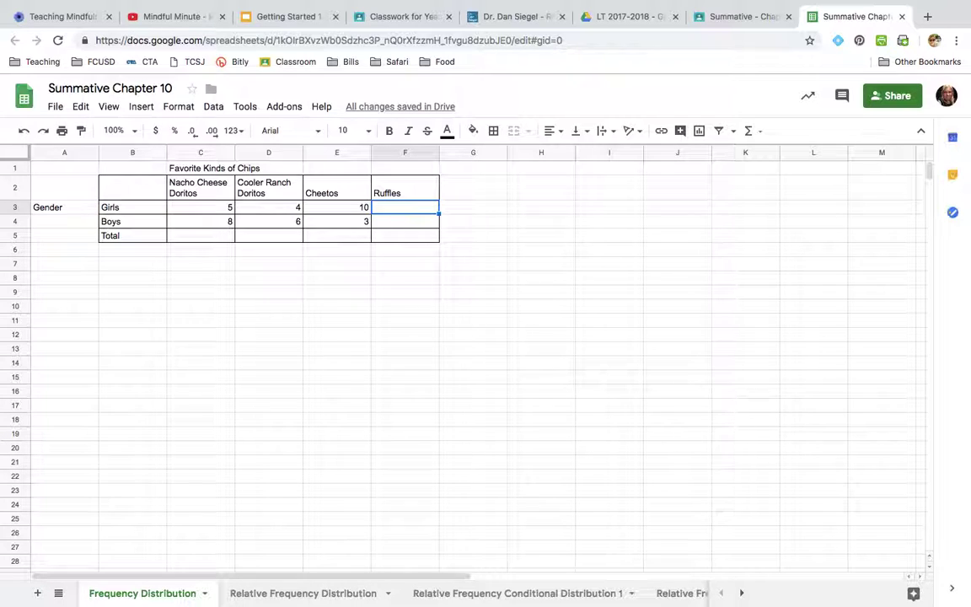
type("2")
key("Return")
type("1")
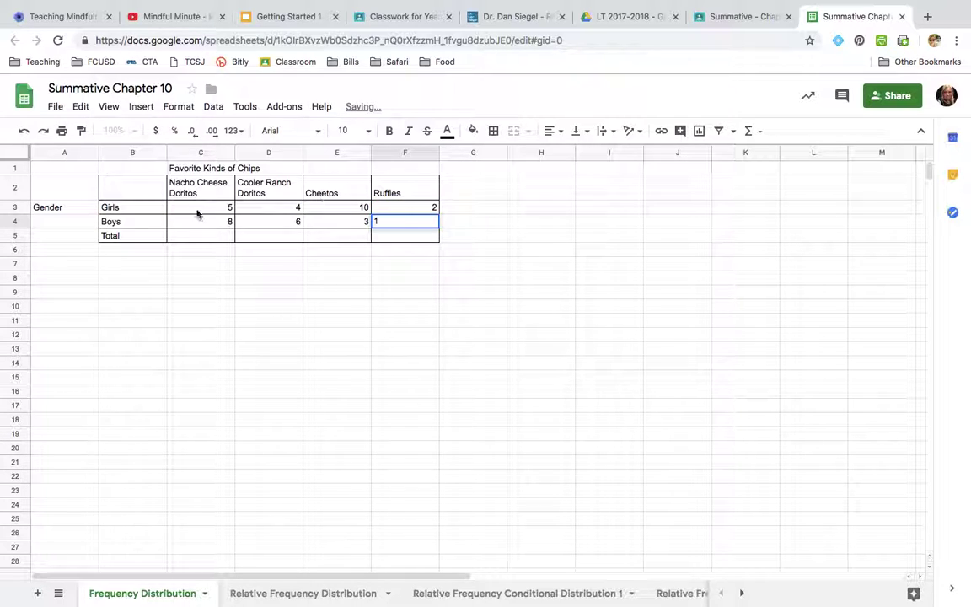
Total the two Doritos columns with SUM(C3:C4) in C5 and SUM(D3:D4) in D5.
left_click(224, 241)
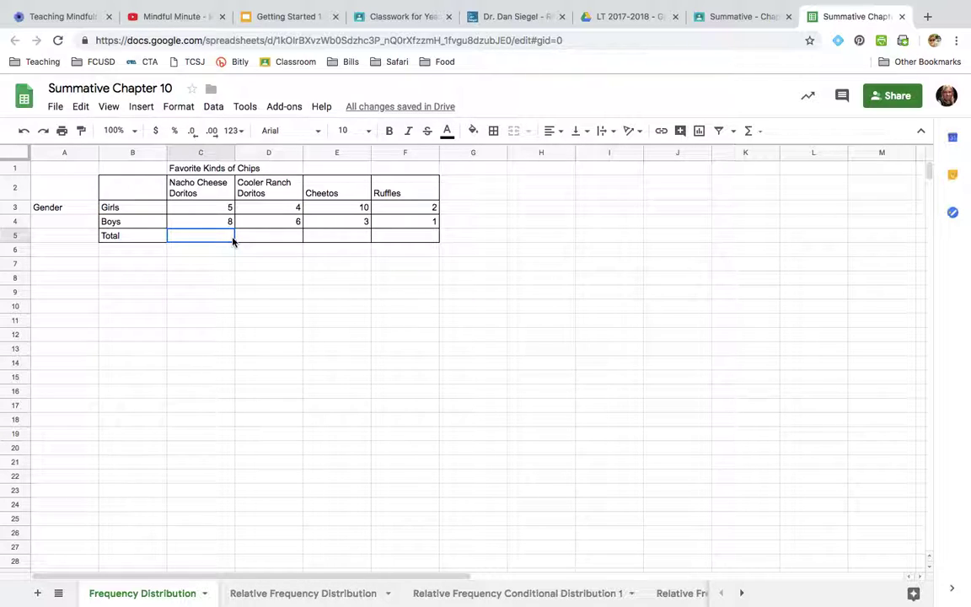
type("=sum")
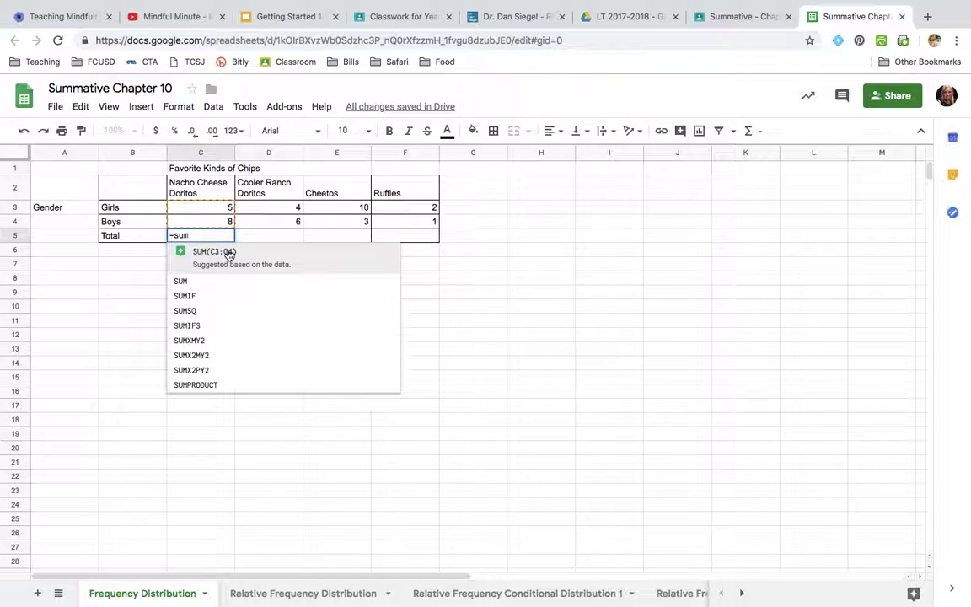
left_click(260, 253)
left_click(269, 239)
type("=sum")
left_click(285, 252)
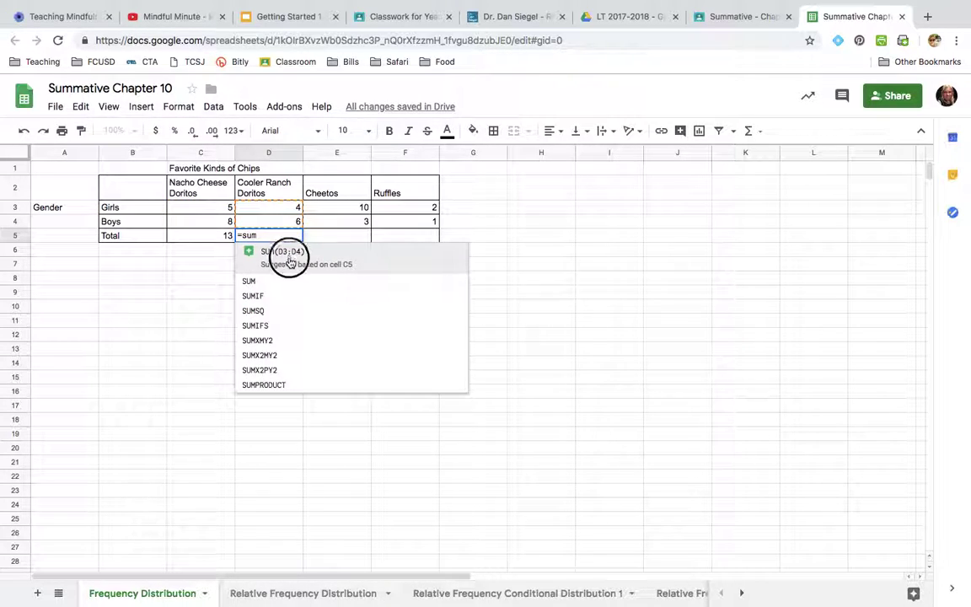
Total the Cheetos and Ruffles columns with SUM(E3:E4) in E5 and SUM(F3:F4) in F5.
left_click(329, 240)
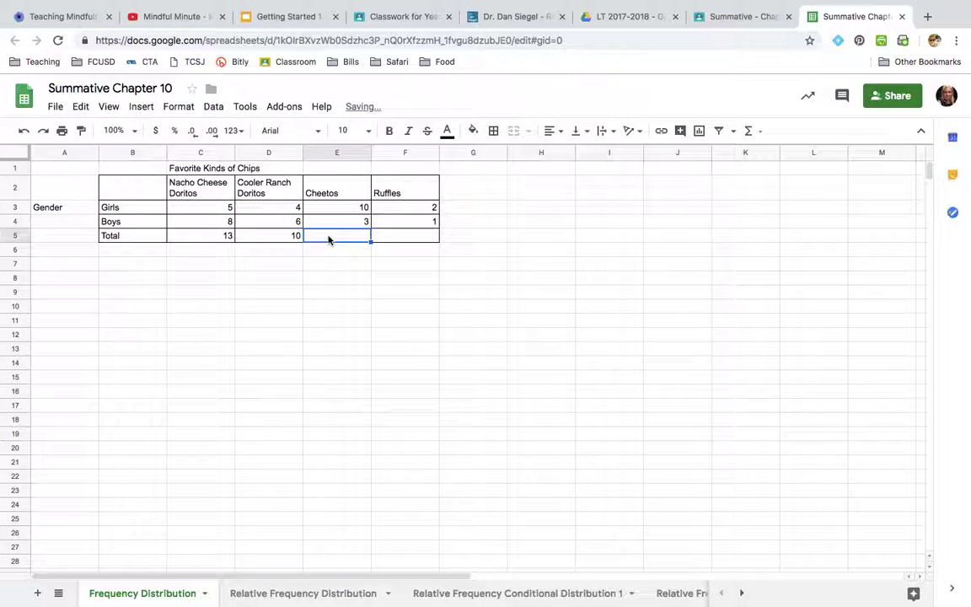
type("=sum")
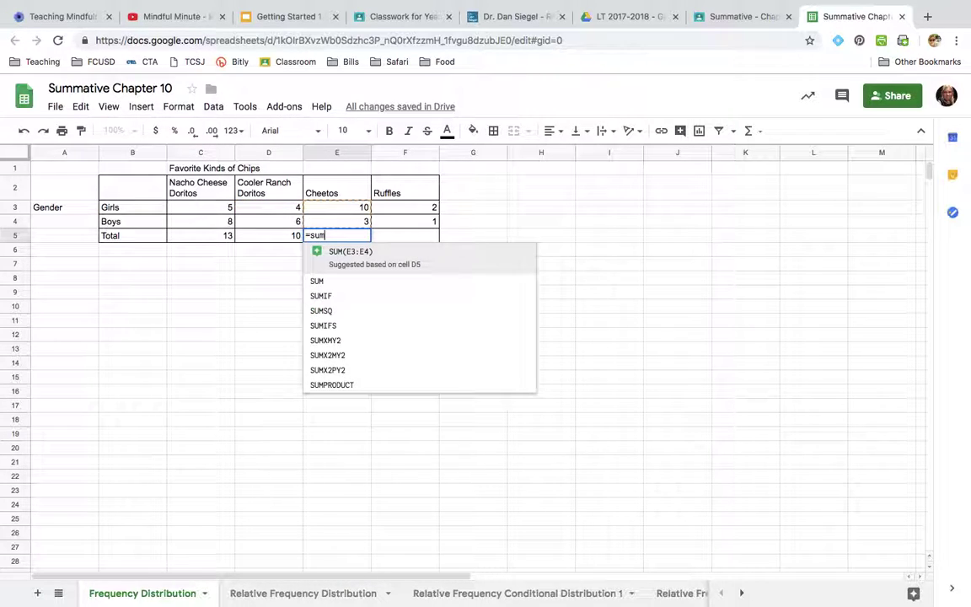
left_click(365, 256)
left_click(407, 237)
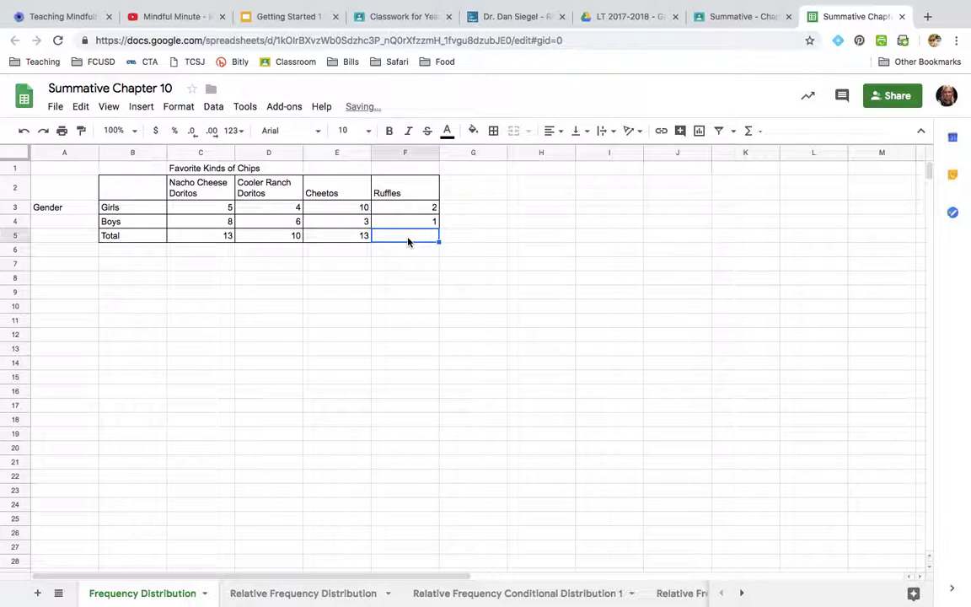
right_click(407, 240)
left_click(407, 240)
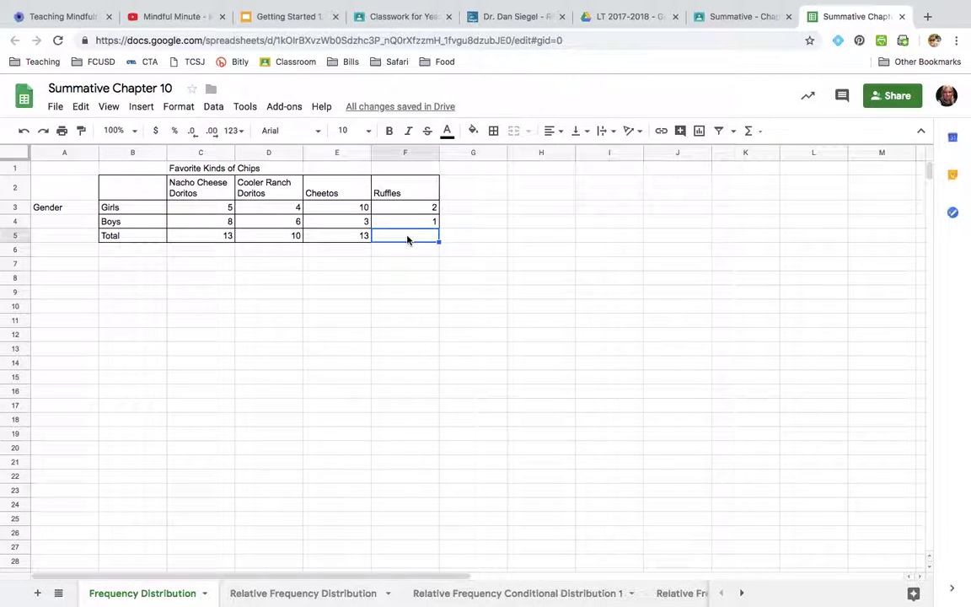
type("=sum")
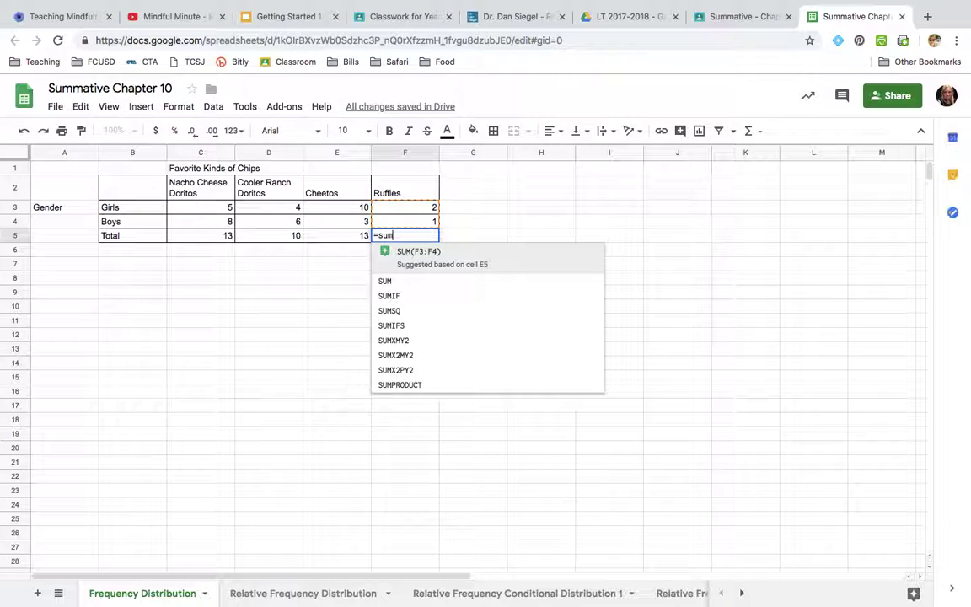
left_click(388, 251)
left_click(434, 263)
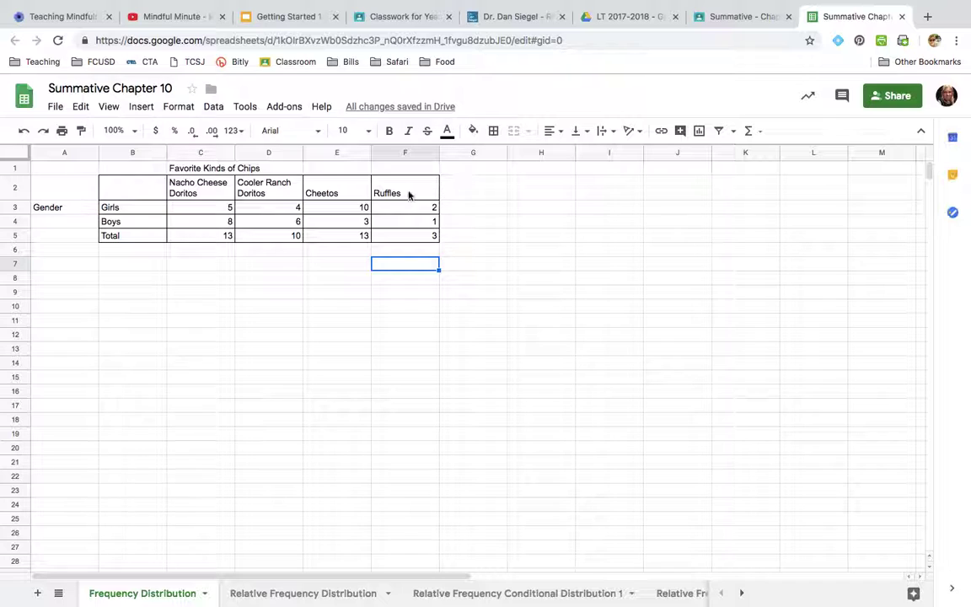
Try inserting a new column at the Ruffles column and undo the insertion.
right_click(414, 189)
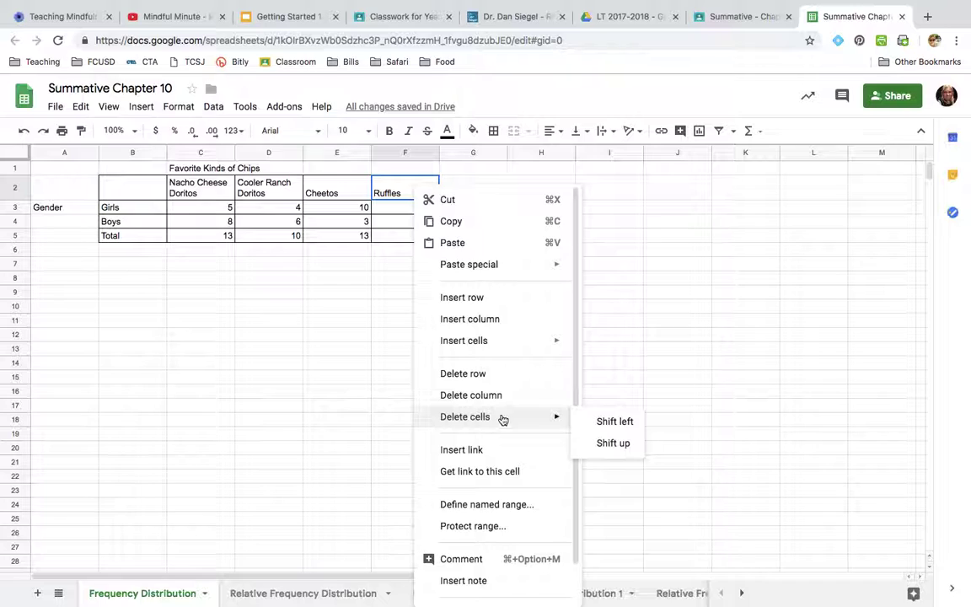
left_click(496, 327)
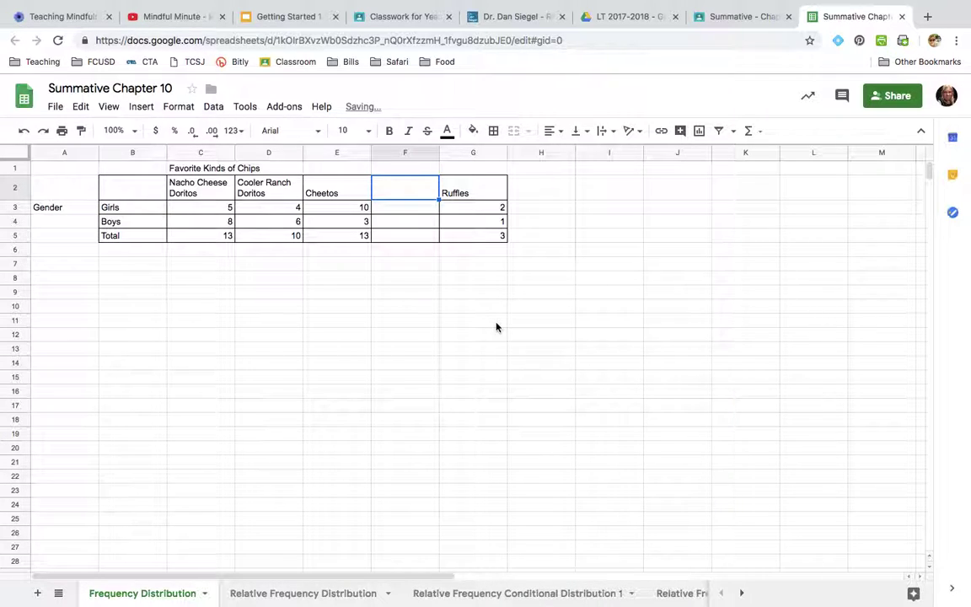
left_click(25, 135)
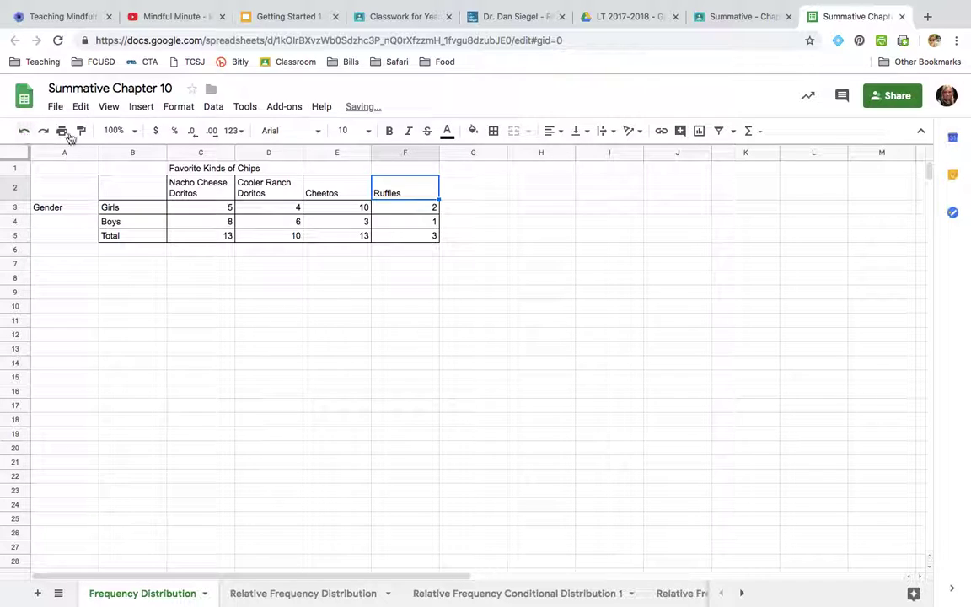
Extend the table by applying all borders to cells G2 through G5.
left_click(479, 194)
left_click_drag(479, 194, 479, 236)
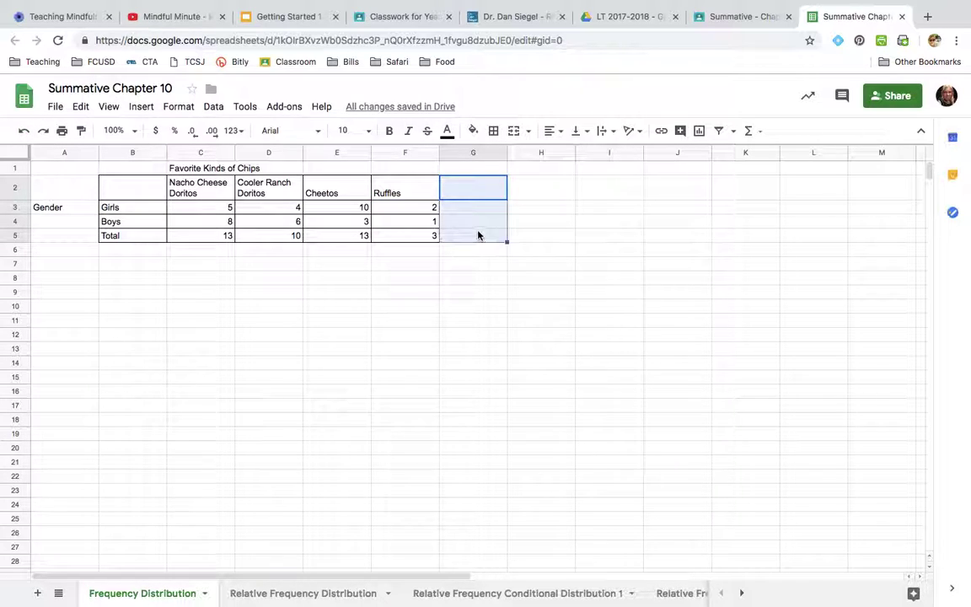
left_click(493, 131)
left_click(499, 156)
Enter the heading "Total" in G2 for the row totals column.
left_click(462, 187)
left_click(463, 187)
type("Total")
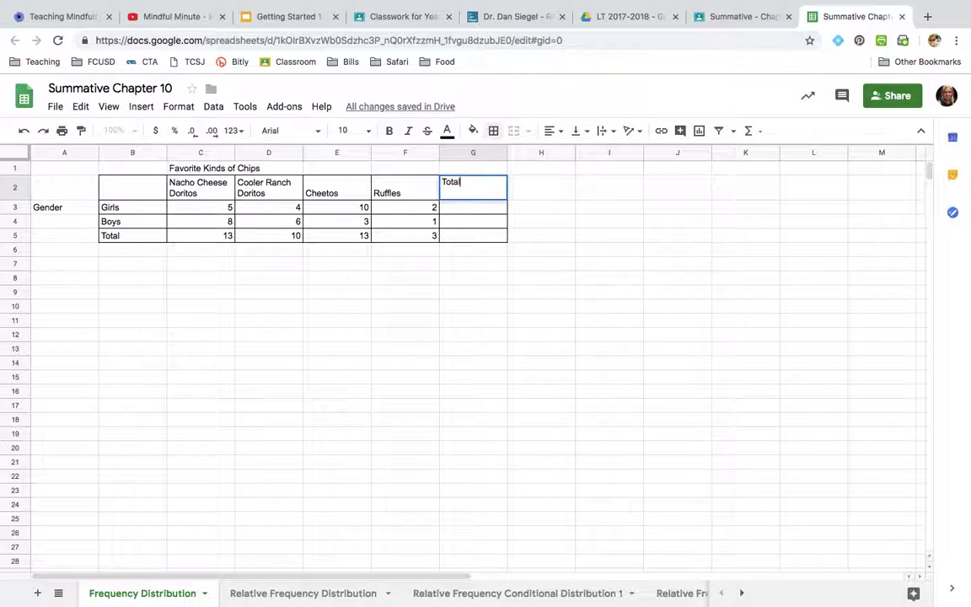
key("Return")
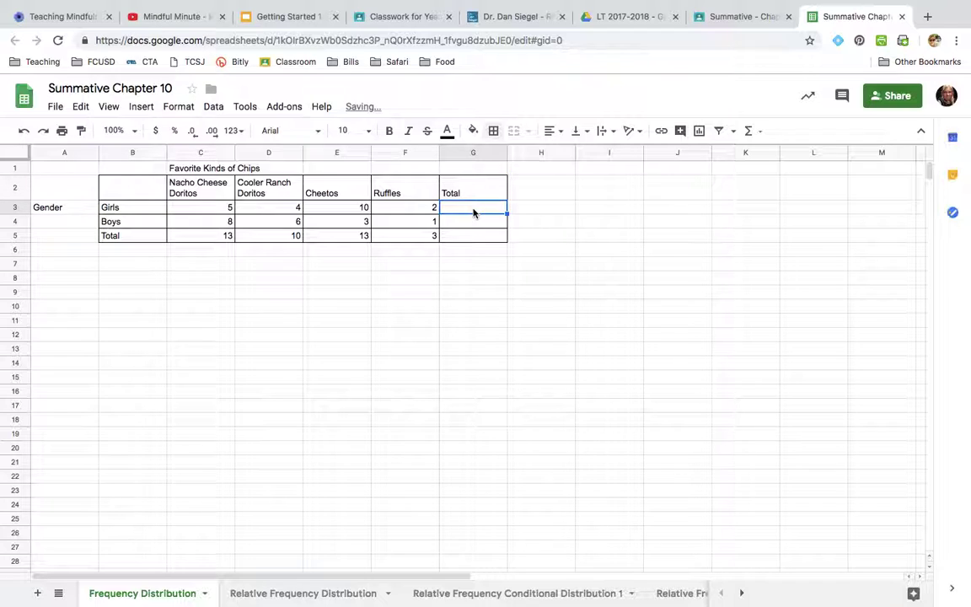
Total the Girls and Boys rows with SUM(C3:F3) in G3 and SUM(C4:F4) in G4.
type("=sum")
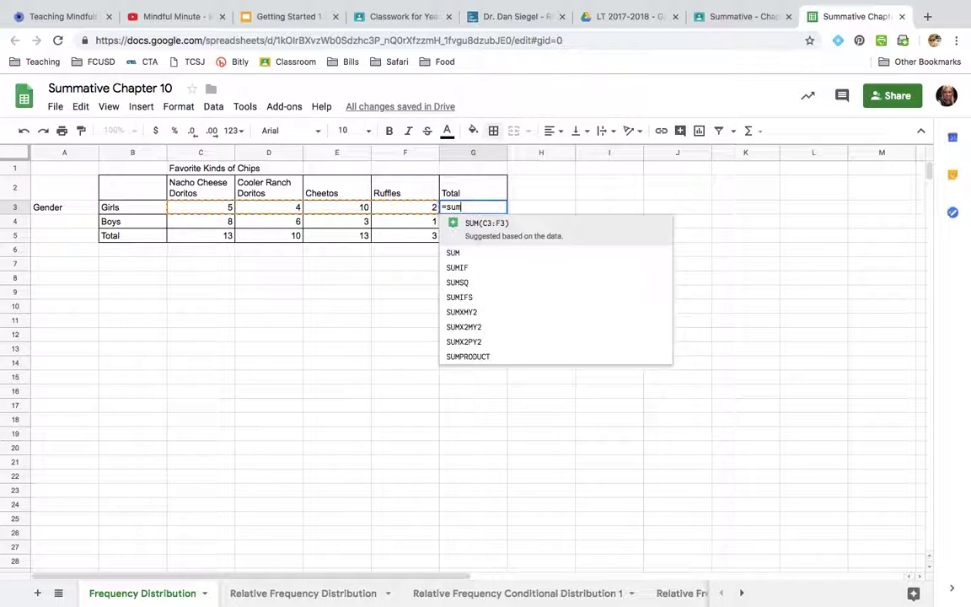
left_click(486, 225)
key("Return")
type("=sum")
key("Tab")
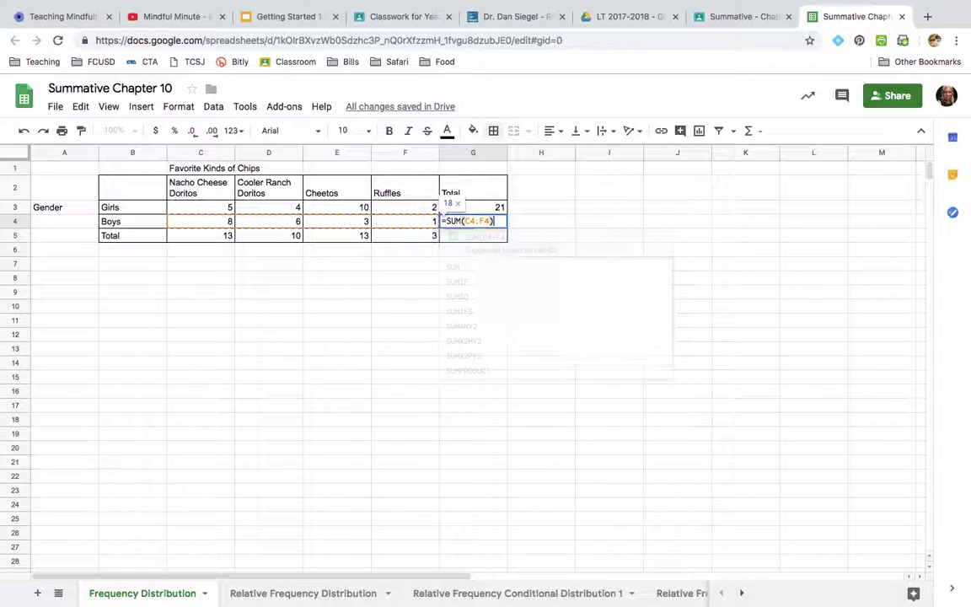
key("Return")
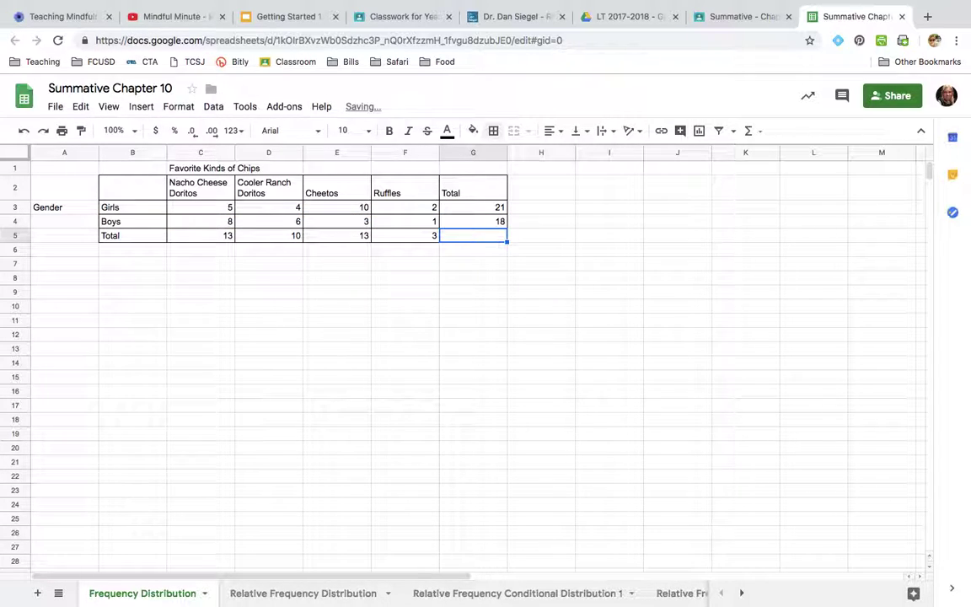
Calculate the grand total in G5 with the formula =SUM(G3:G4).
type("=")
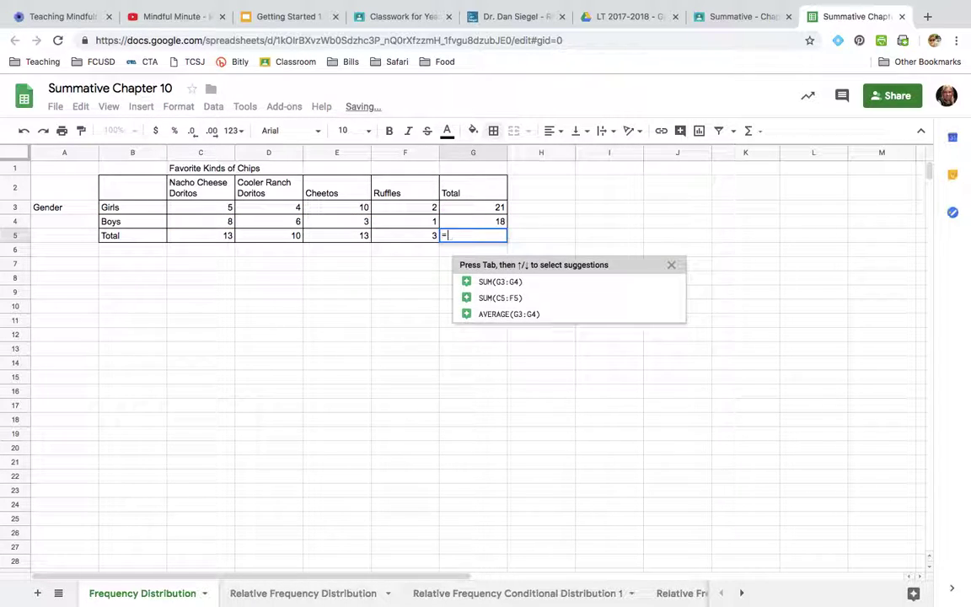
left_click(501, 284)
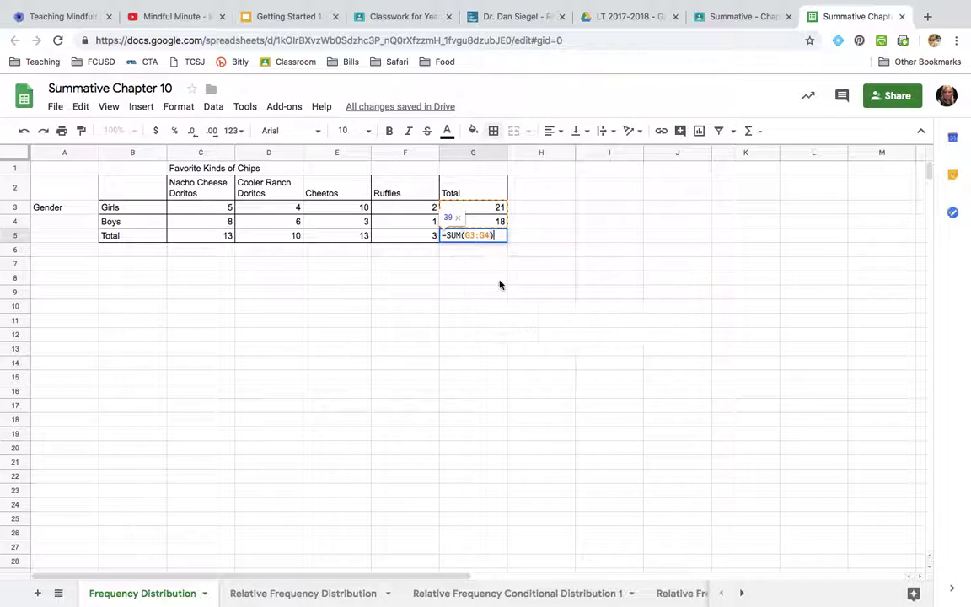
key("Return")
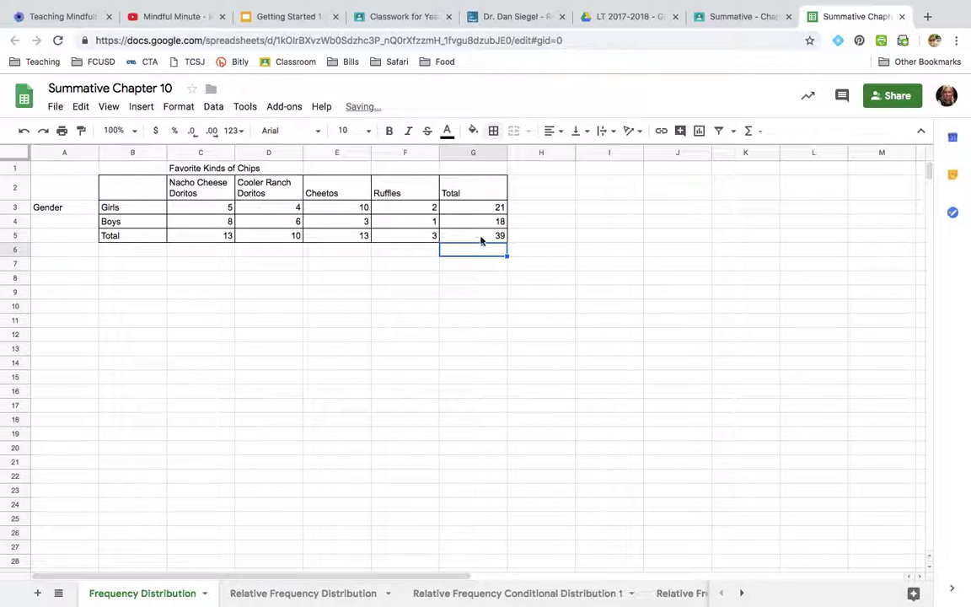
left_click(498, 235)
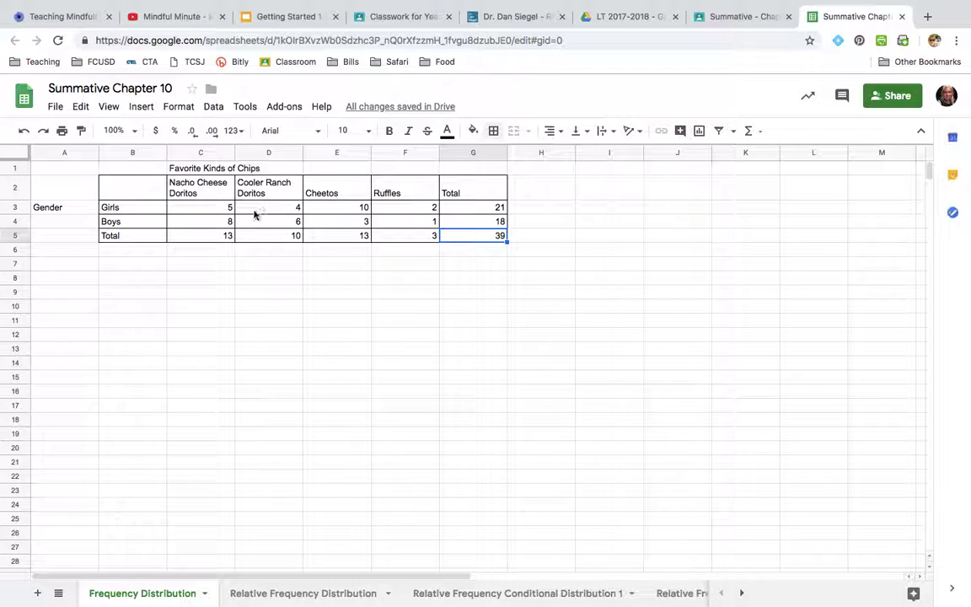
Change the Boys count for Ruffles in F4 to 2.
left_click(407, 224)
type("2")
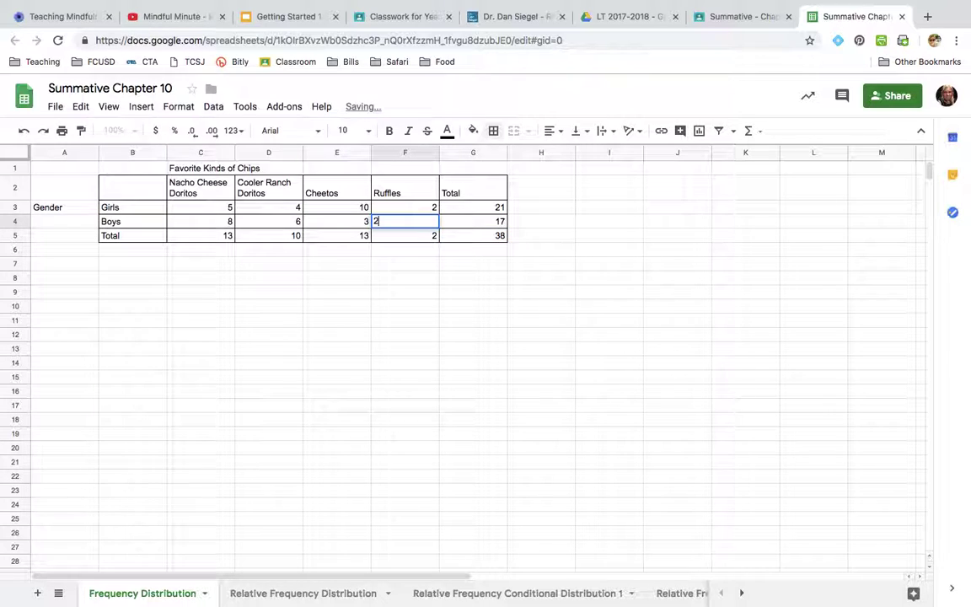
left_click(557, 267)
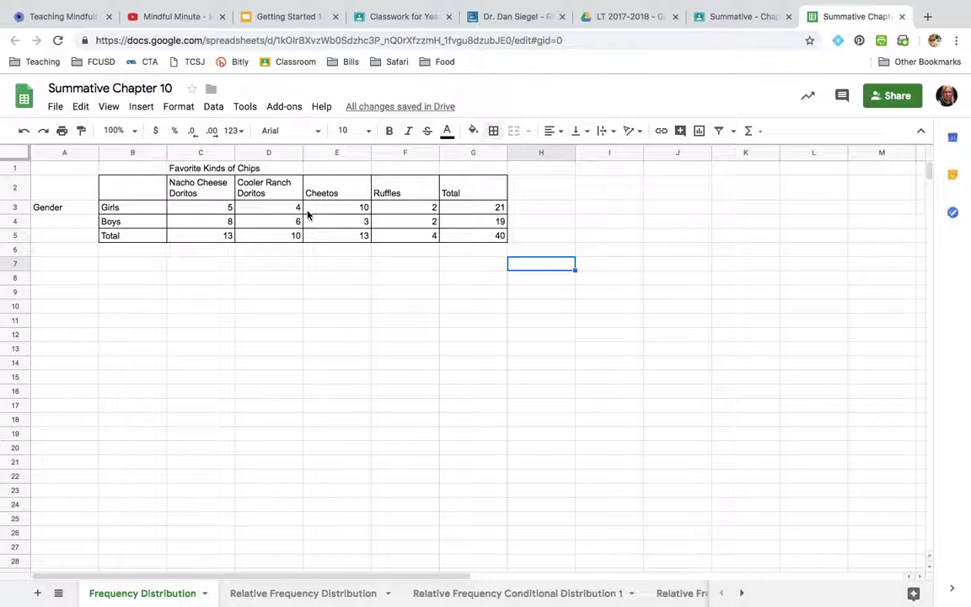
Move the whole table from A1:G5 so that its upper-left cell is at B3.
left_click_drag(91, 167, 476, 242)
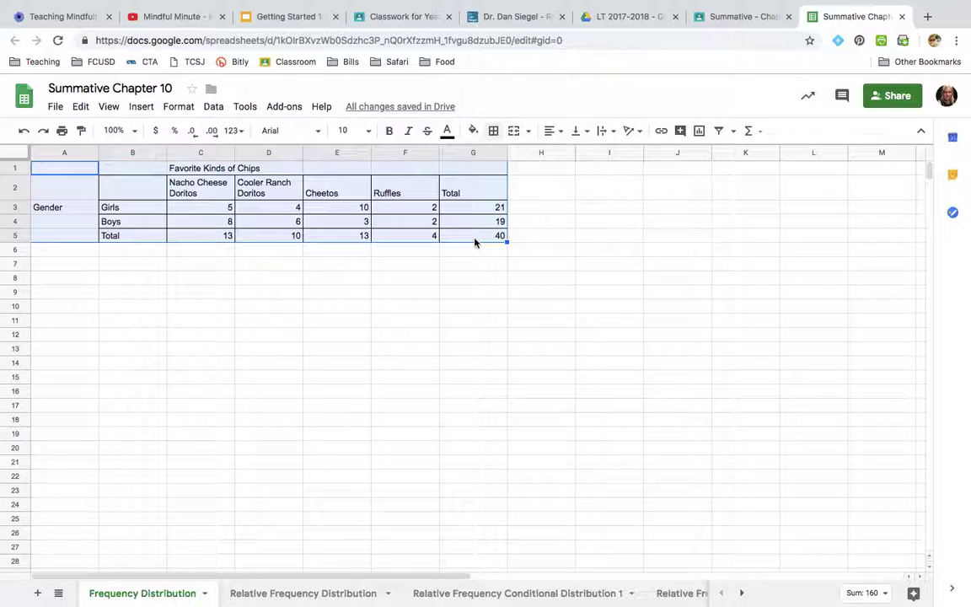
key("ctrl+c")
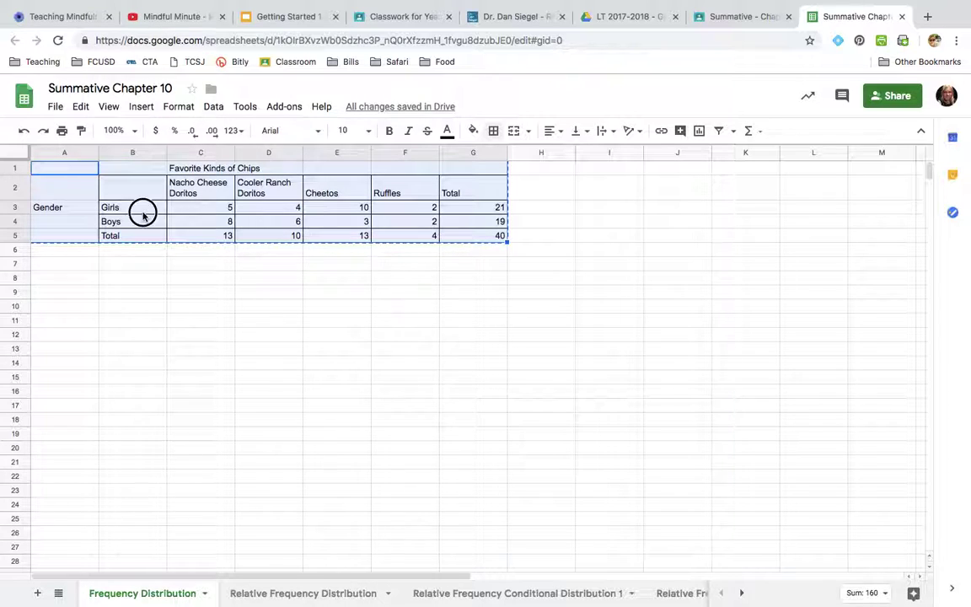
left_click(145, 214)
key("ctrl+v")
left_click(206, 307)
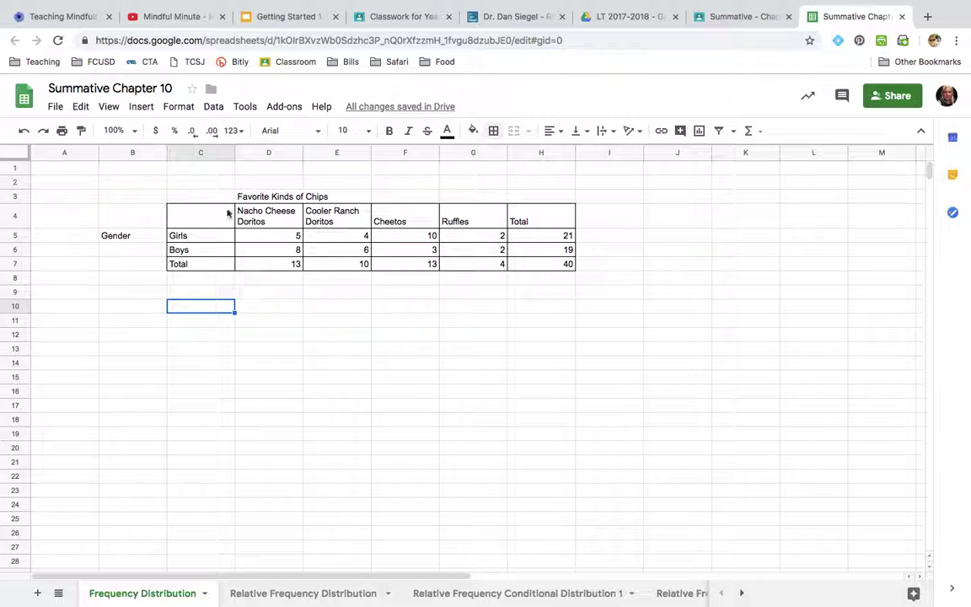
Rotate the Gender label in B5 so its text reads vertically upward.
left_click(123, 239)
left_click(629, 131)
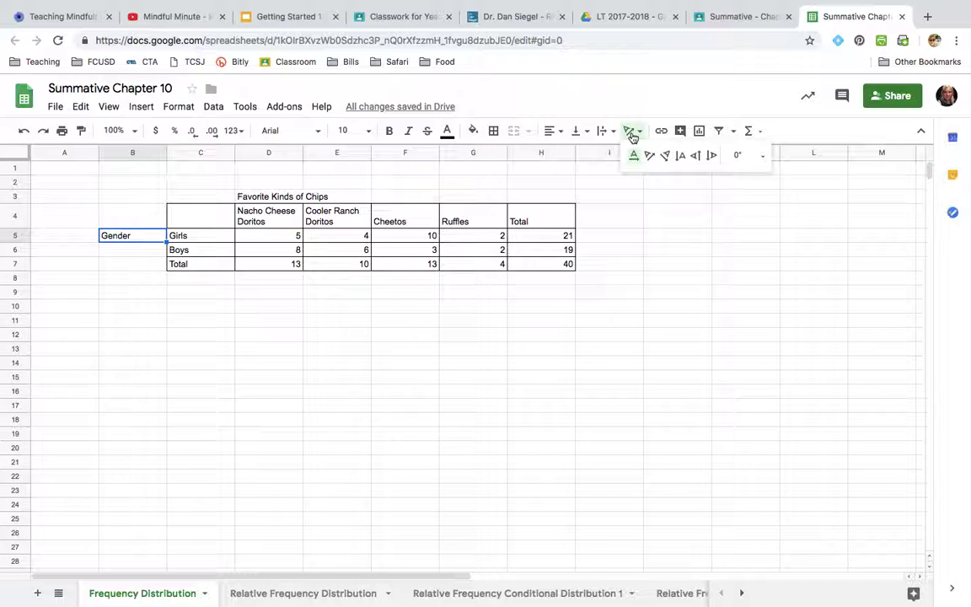
left_click(697, 157)
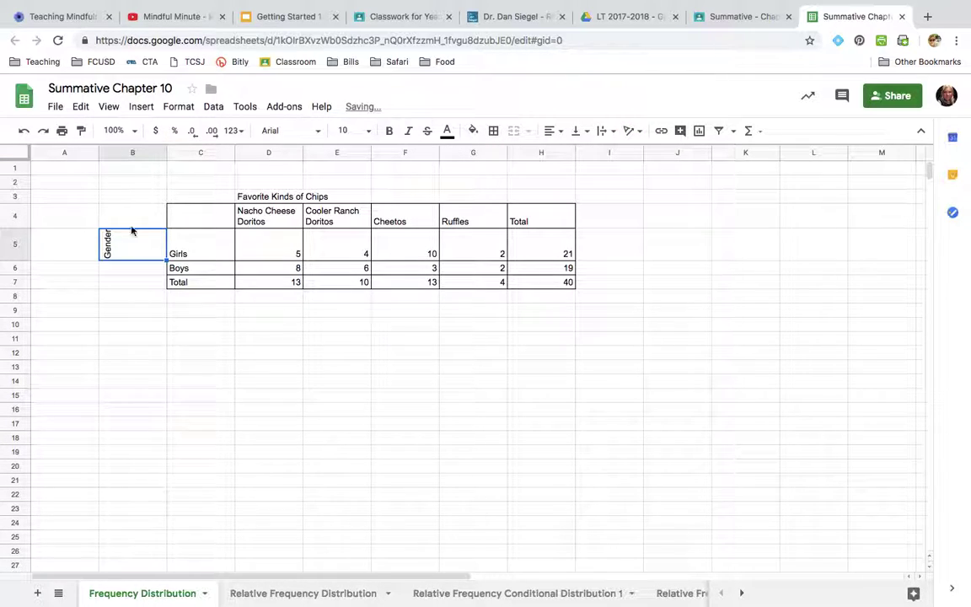
Rotate the Gender label in B5 so its text reads vertically downward.
left_click(630, 132)
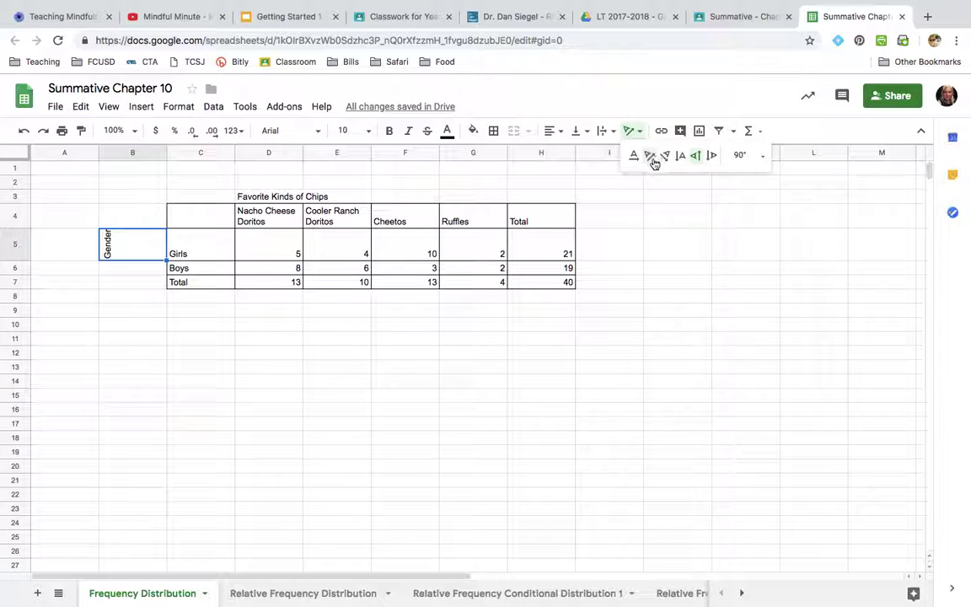
left_click(653, 158)
left_click(630, 131)
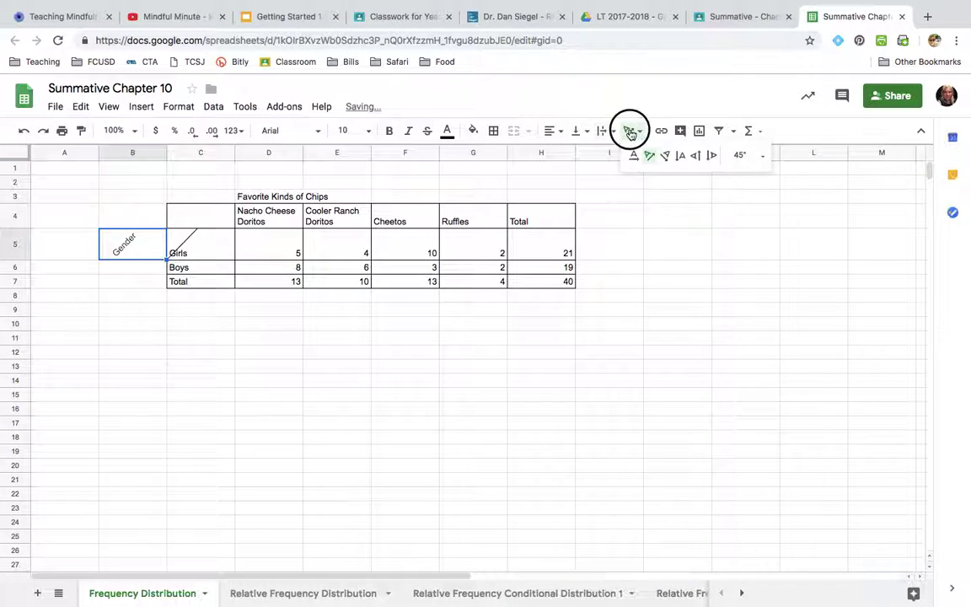
left_click(711, 157)
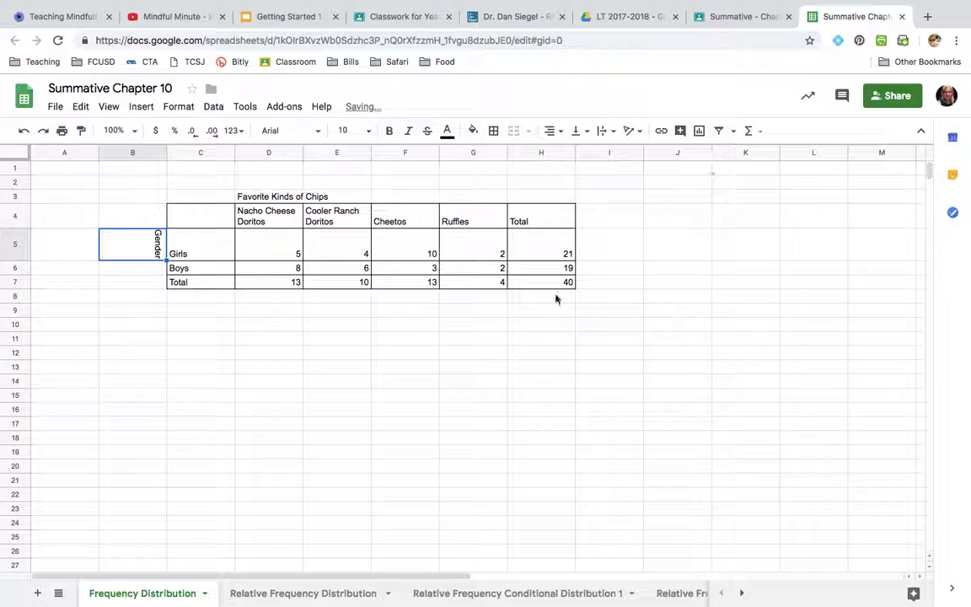
left_click(444, 423)
Merge cells B5:B7 so the Gender label spans the Girls, Boys and Total rows.
left_click_drag(145, 250, 146, 283)
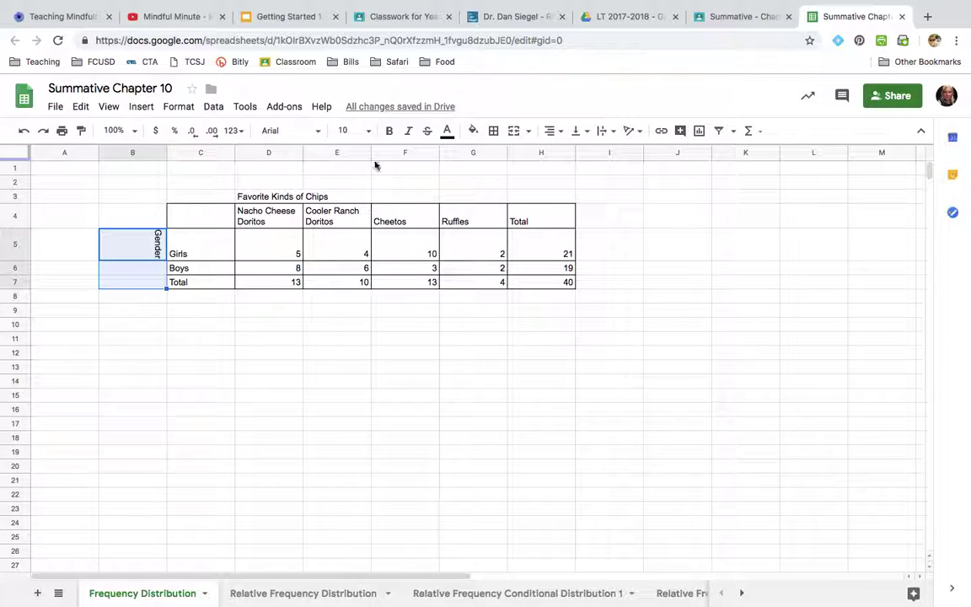
left_click(527, 132)
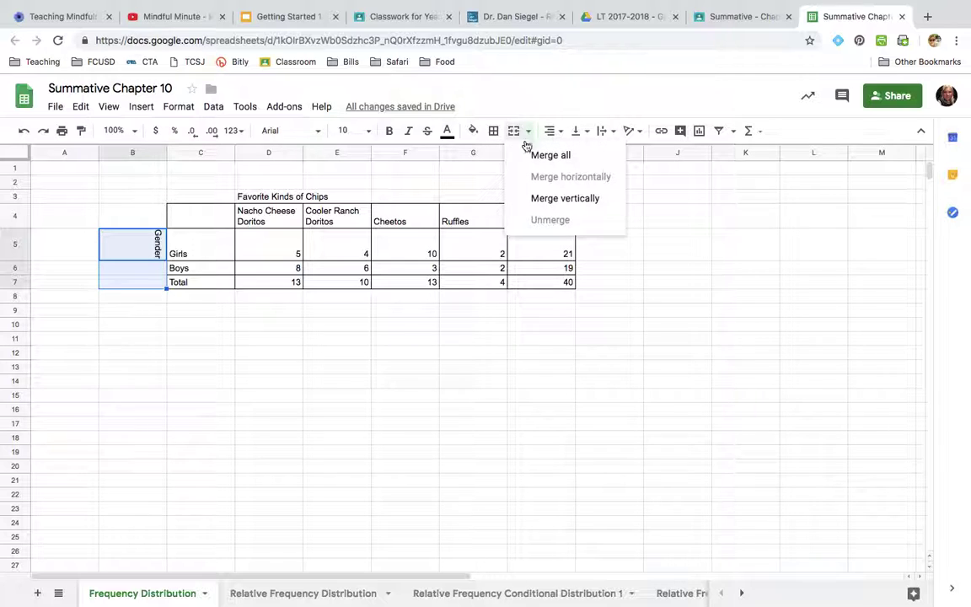
left_click(536, 157)
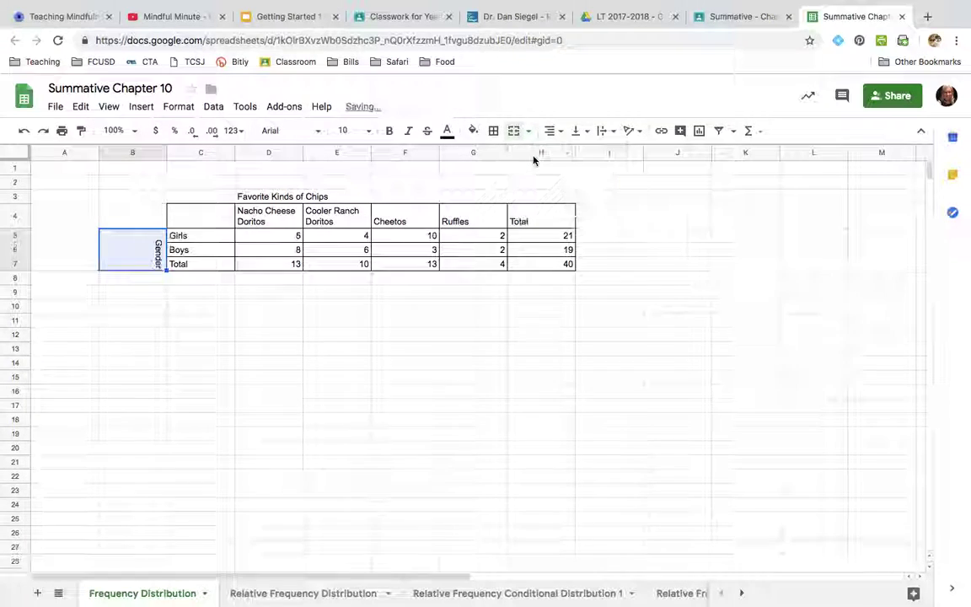
left_click(456, 358)
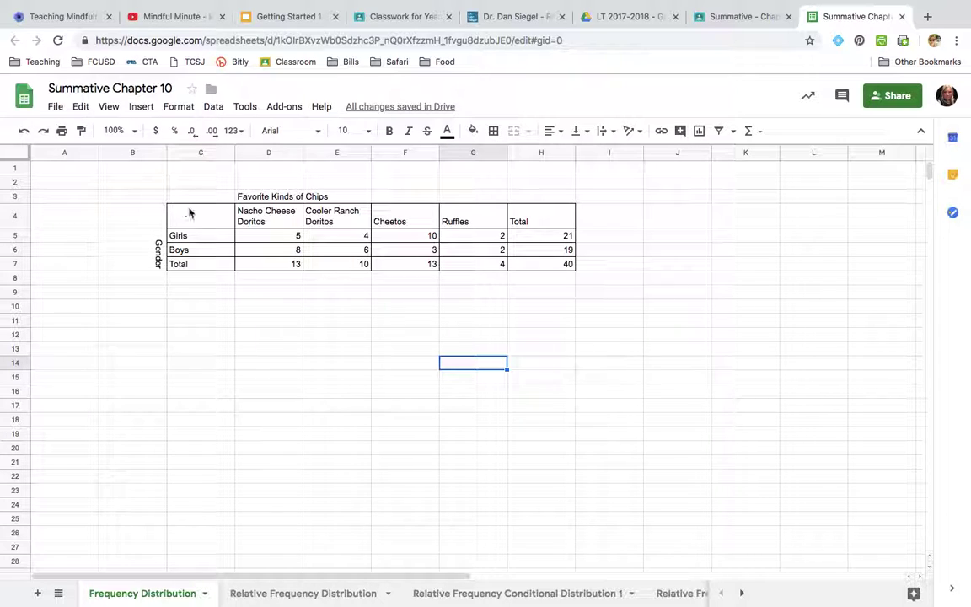
Copy the whole table B3:H7 from the Frequency Distribution sheet to cell B3 of the Relative Frequency Distribution sheet.
left_click(314, 592)
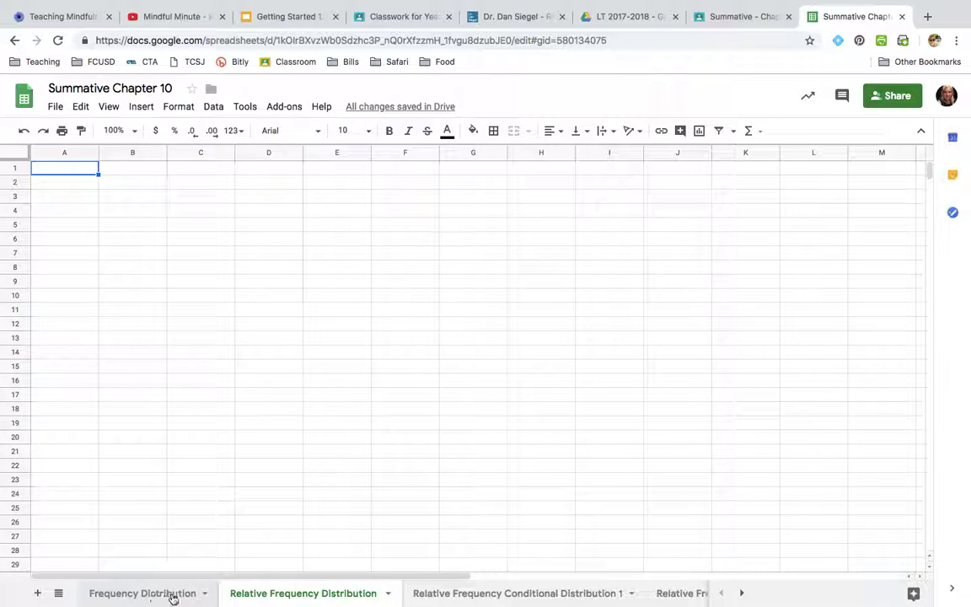
left_click(143, 593)
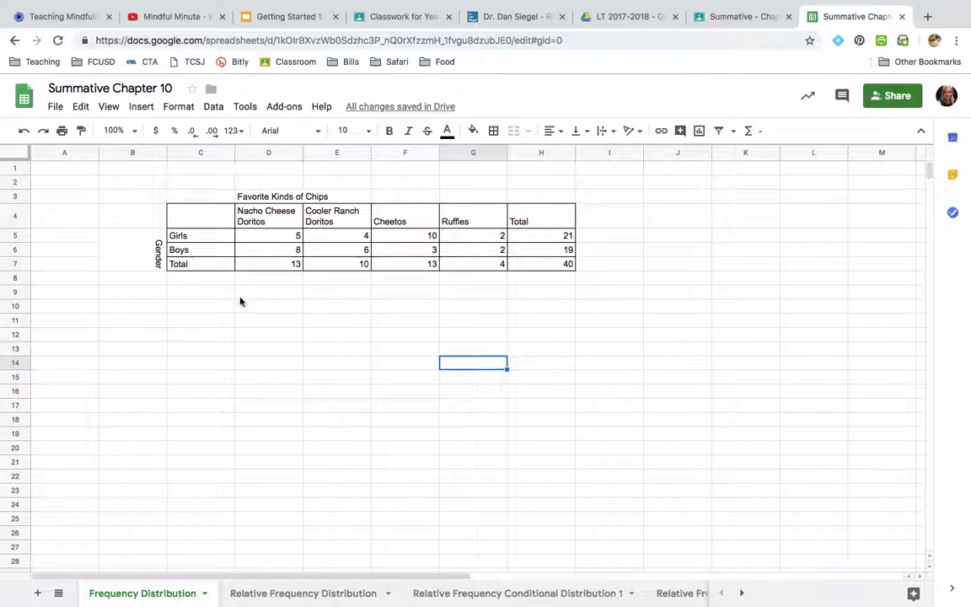
left_click_drag(134, 196, 548, 263)
key("ctrl+c")
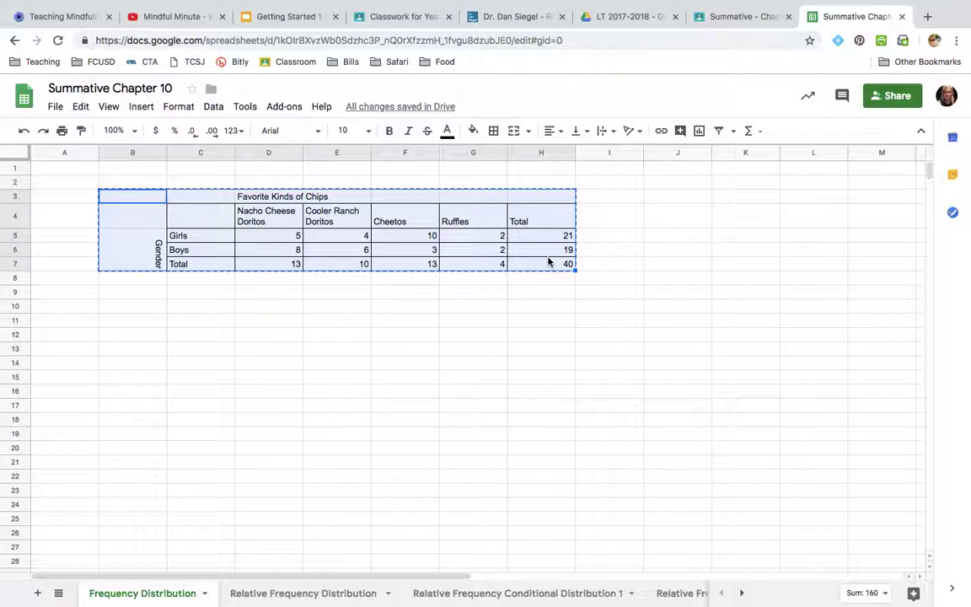
left_click(281, 595)
left_click(128, 201)
key("ctrl+v")
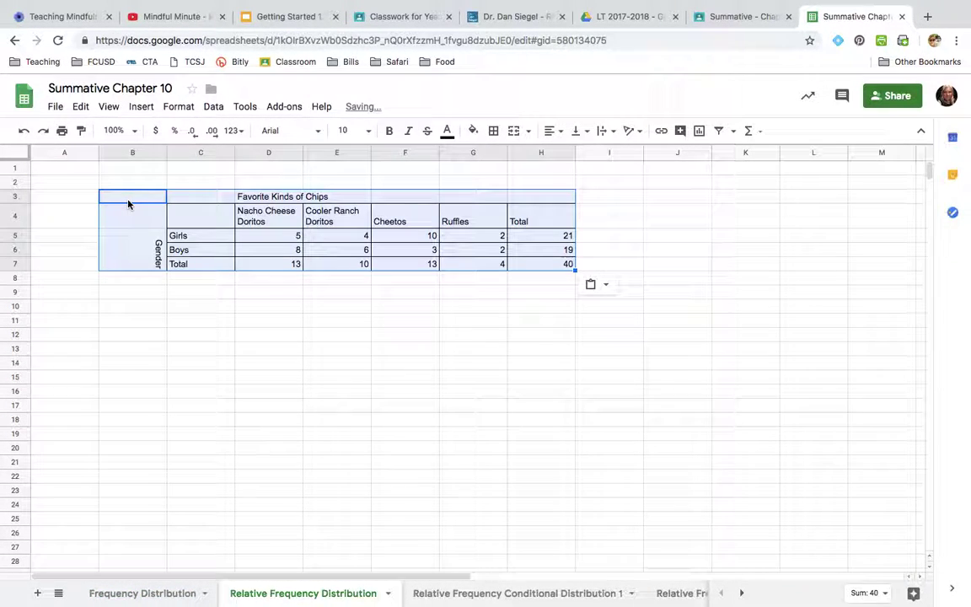
Enter =sum(5/H7) in D5 to divide the Girls' Nacho Cheese Doritos count by the grand total.
left_click(250, 241)
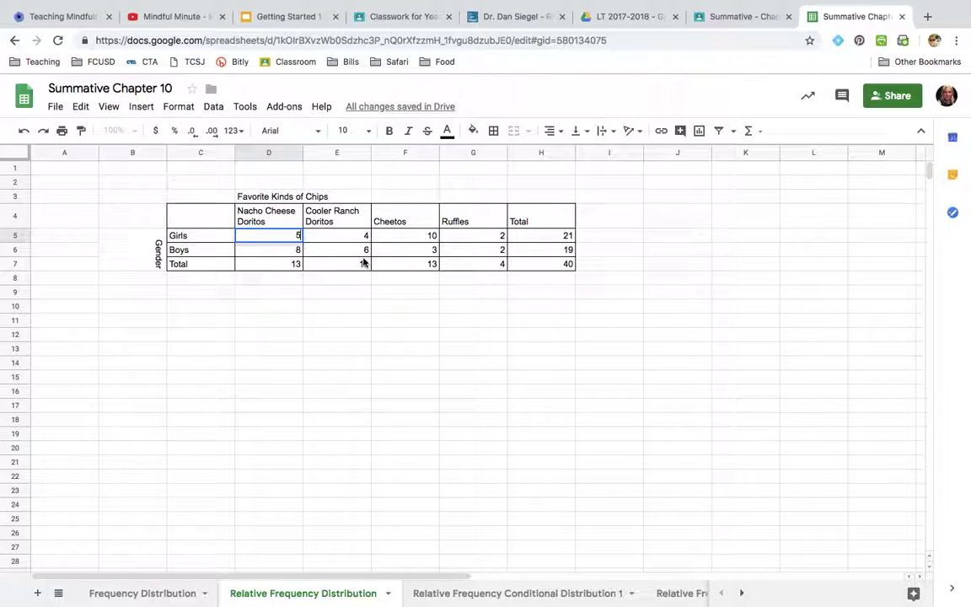
left_click(570, 263)
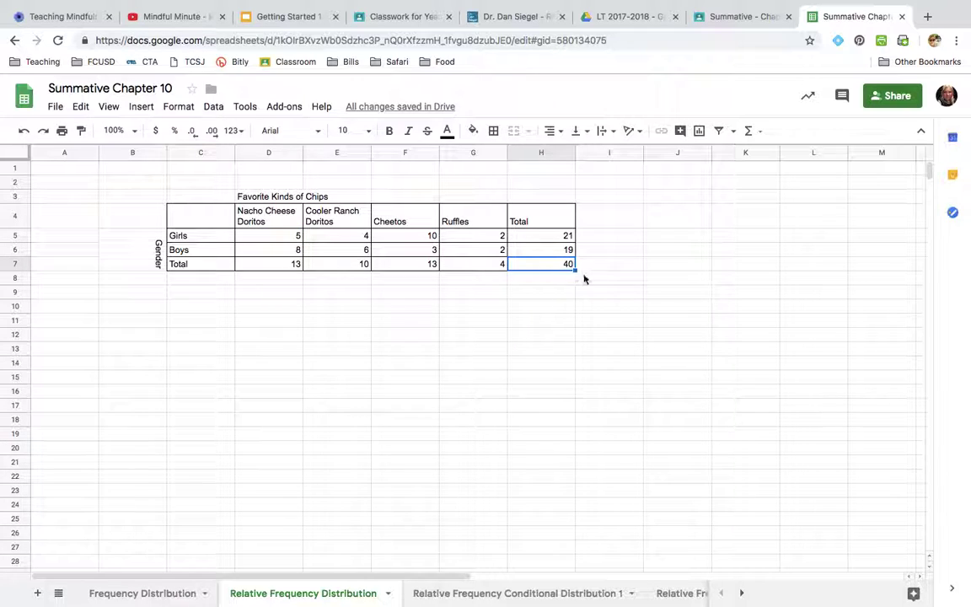
left_click(281, 239)
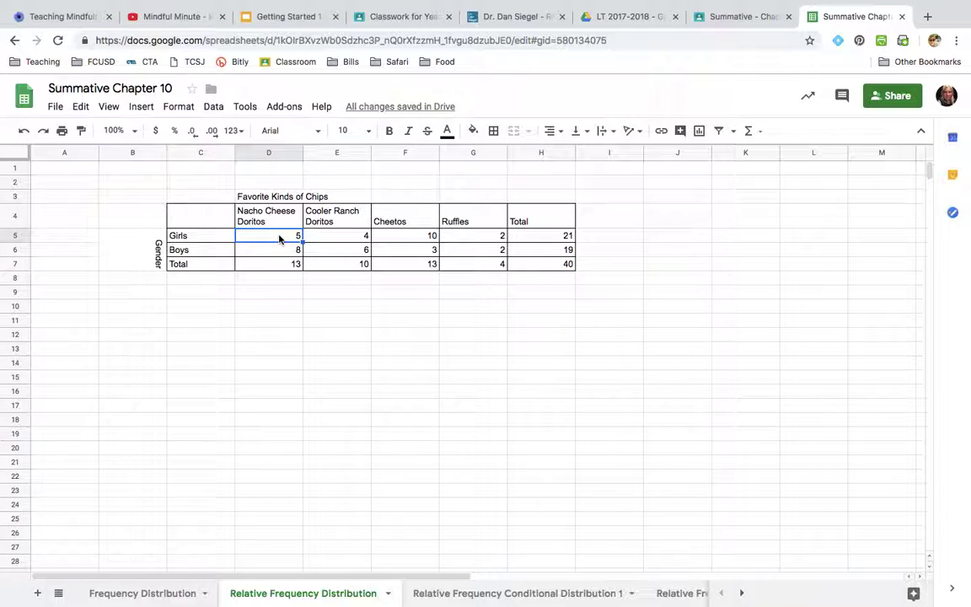
double_click(281, 239)
type("=")
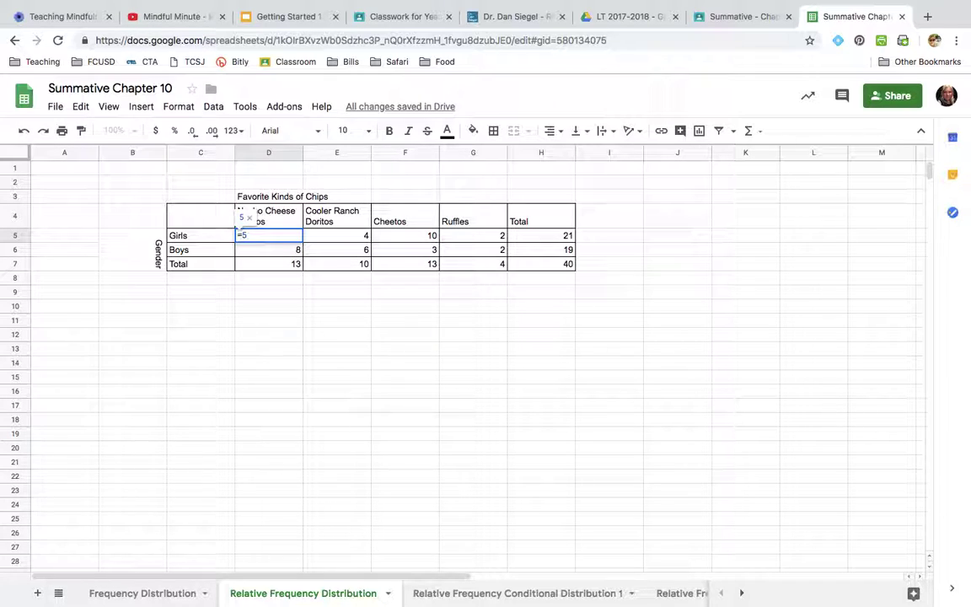
type("sum(5/")
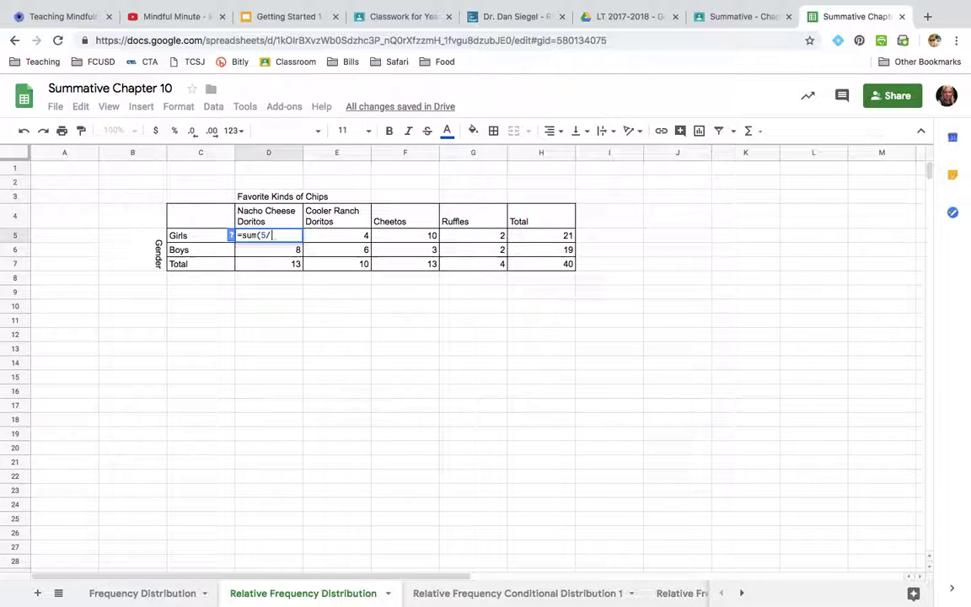
left_click(557, 266)
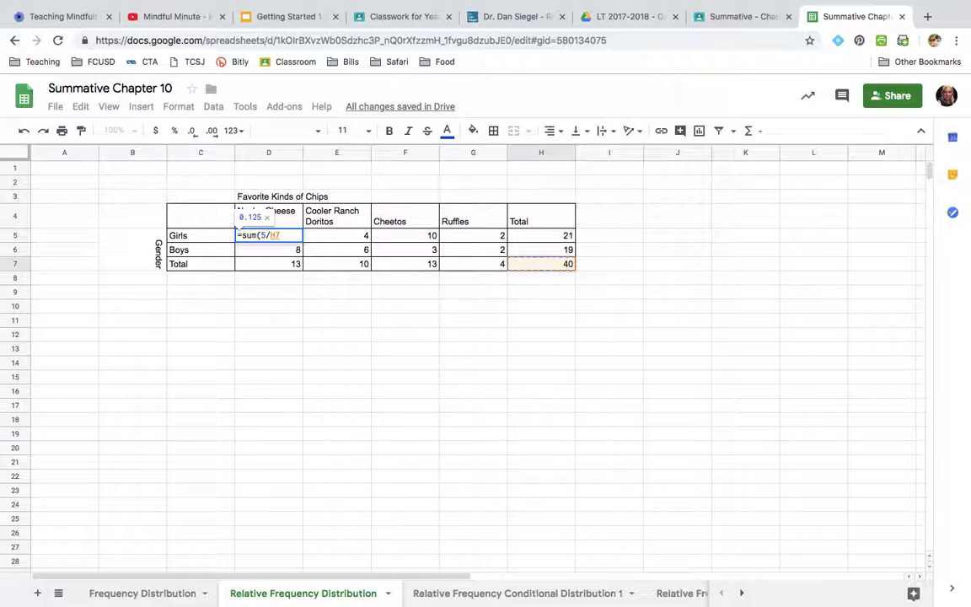
key("Return")
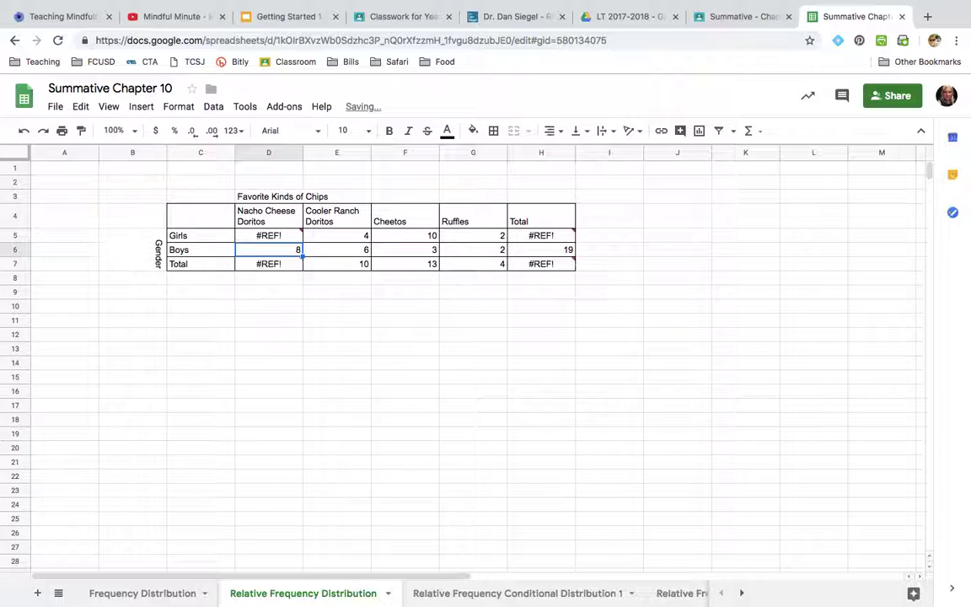
left_click(476, 318)
left_click(277, 237)
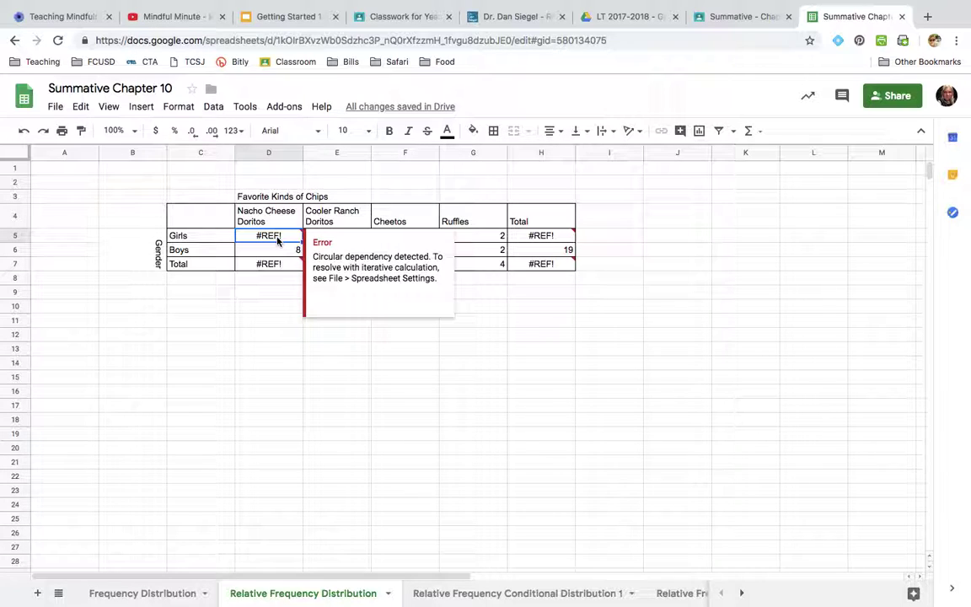
Clear the copied totals from the Total column H5:H7 and the Total row D7:H7.
left_click(563, 239)
left_click(560, 262, "shift")
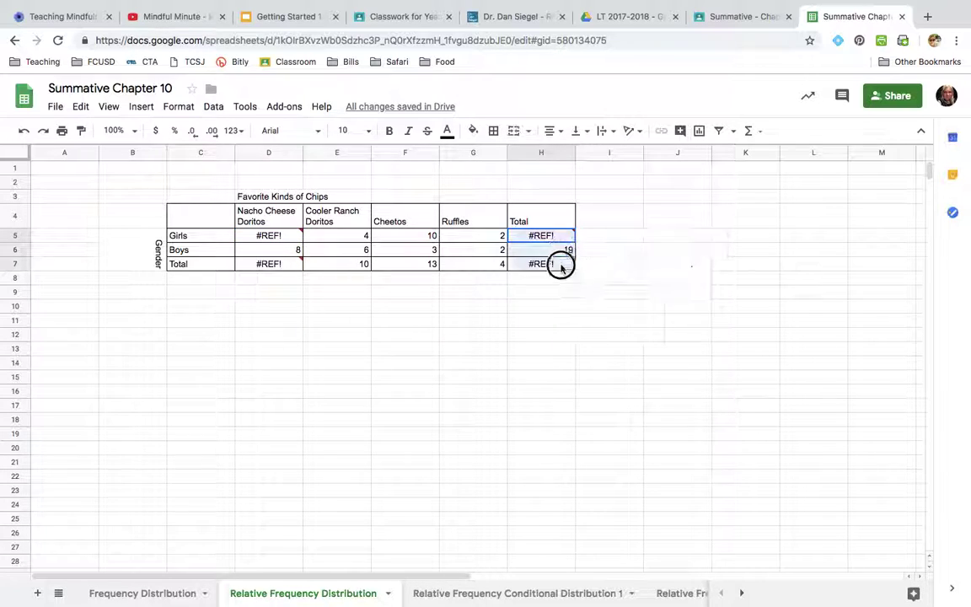
key("Delete")
left_click_drag(531, 263, 278, 263)
key("Delete")
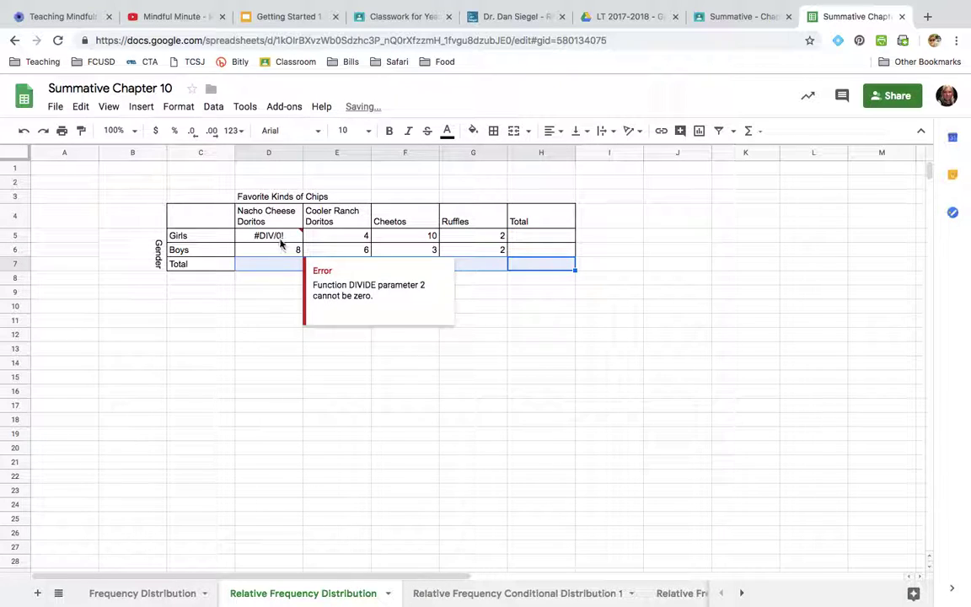
Replace the H7 reference in the D5 formula with 40, making it =sum(5/40).
left_click(279, 239)
double_click(281, 240)
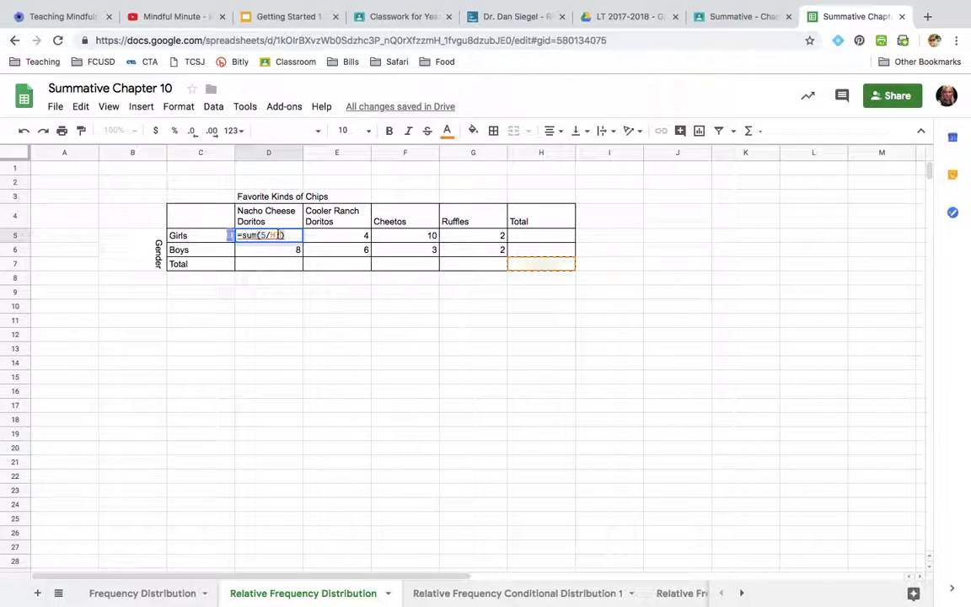
left_click(280, 235)
key("BackSpace")
key("BackSpace")
type("40")
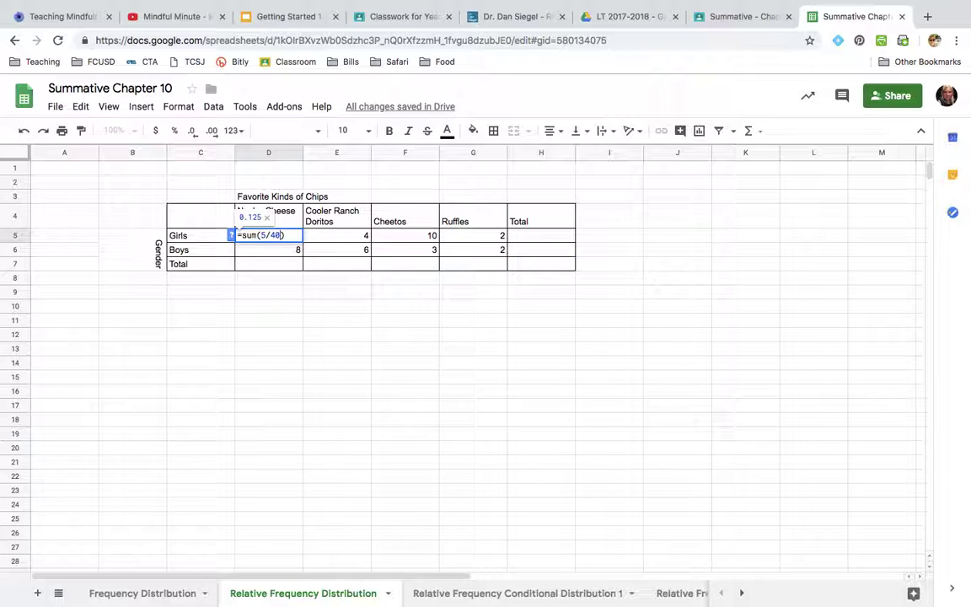
left_click(300, 317)
Format the Girls' Nacho Cheese Doritos value in D5 as a percentage with one decimal place.
left_click(287, 240)
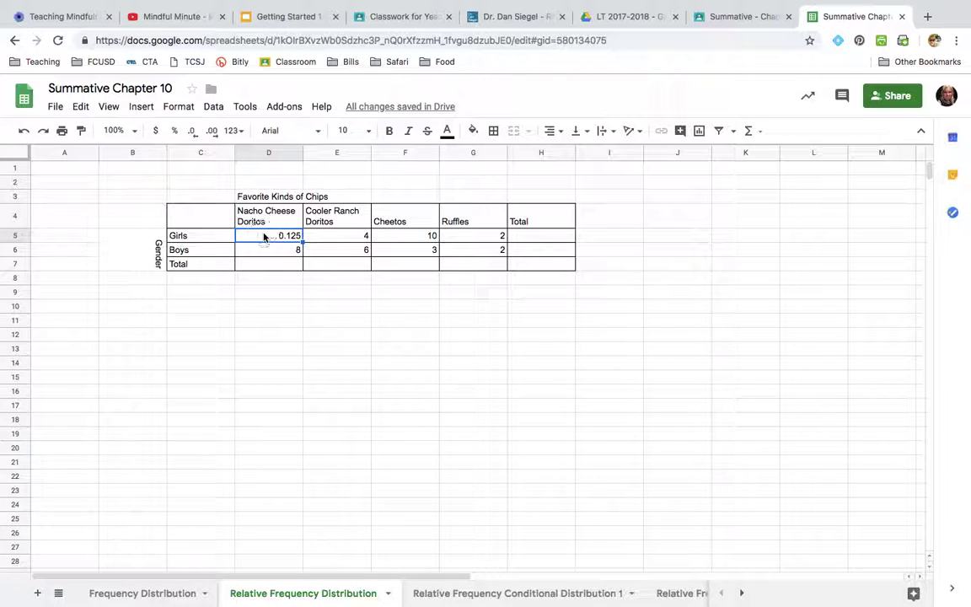
left_click(176, 132)
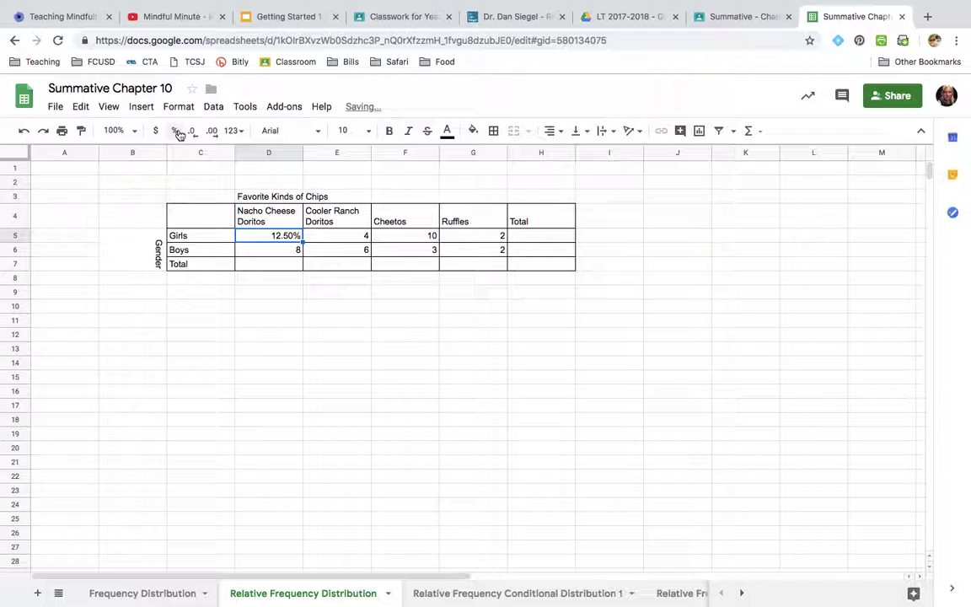
left_click(194, 133)
left_click(194, 133)
left_click(213, 132)
left_click(214, 132)
left_click(193, 133)
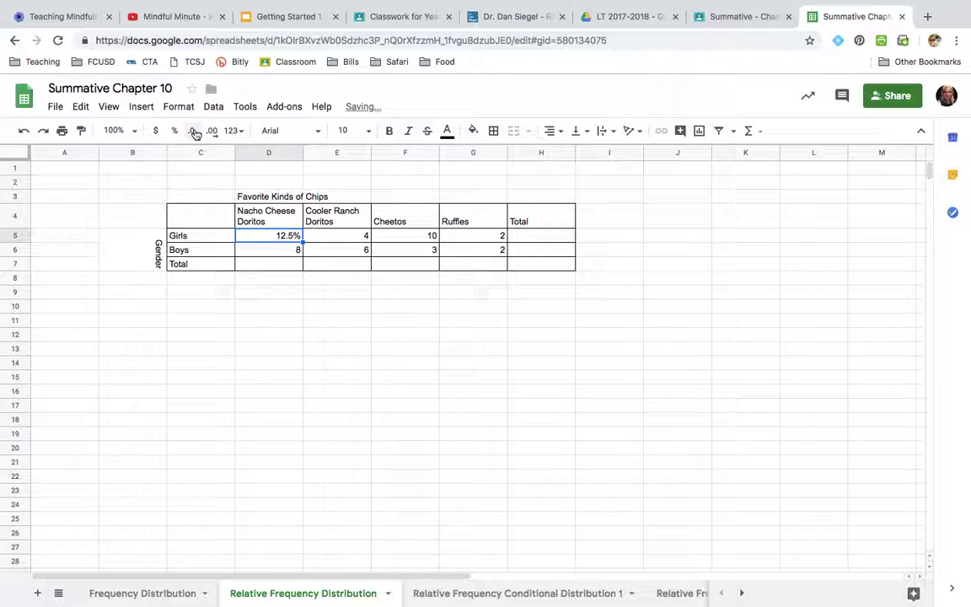
Replace the Boys' Nacho Cheese Doritos count in D6 with the formula =sum(8/40).
left_click(361, 244)
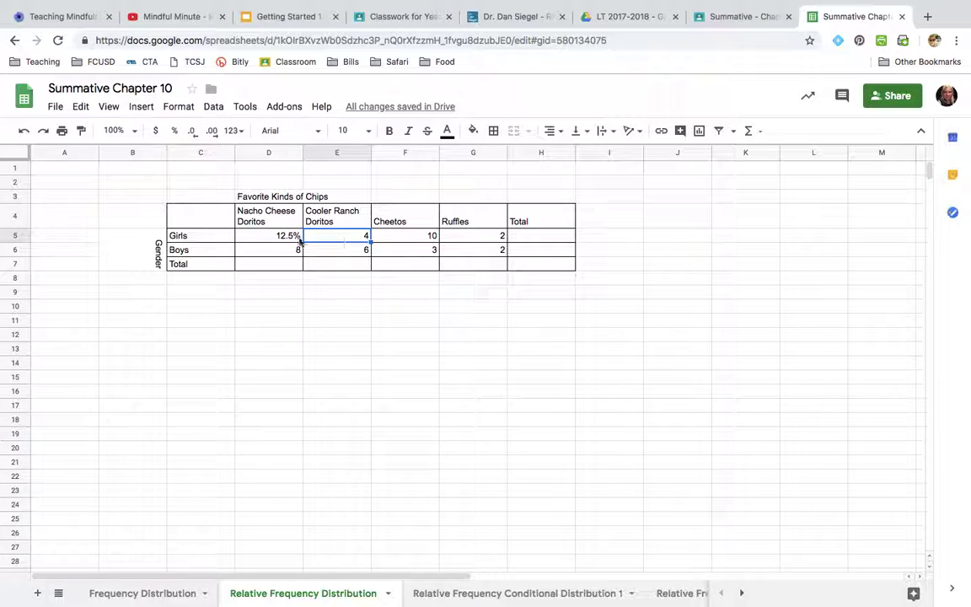
left_click(275, 253)
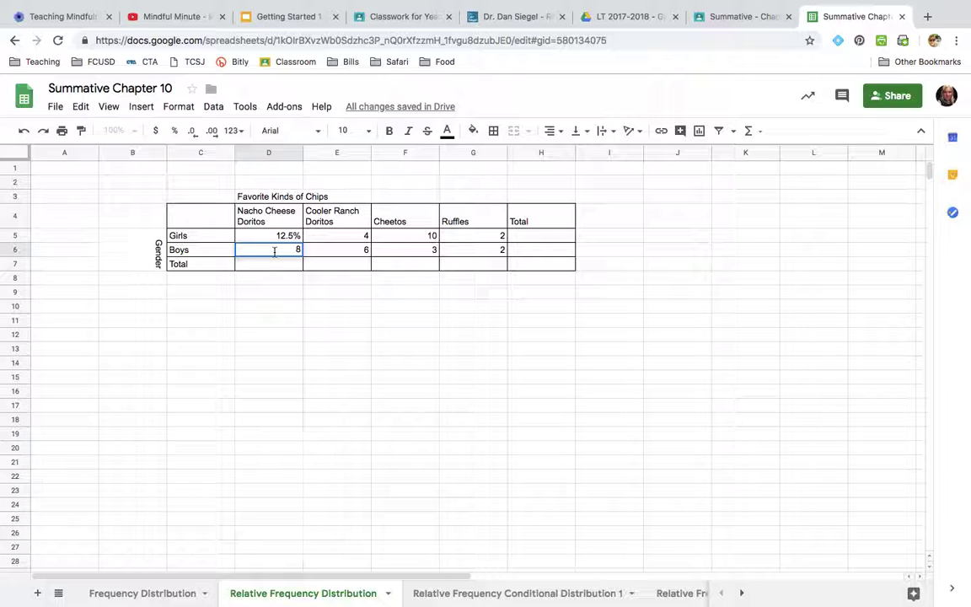
type("=sum(8/40(")
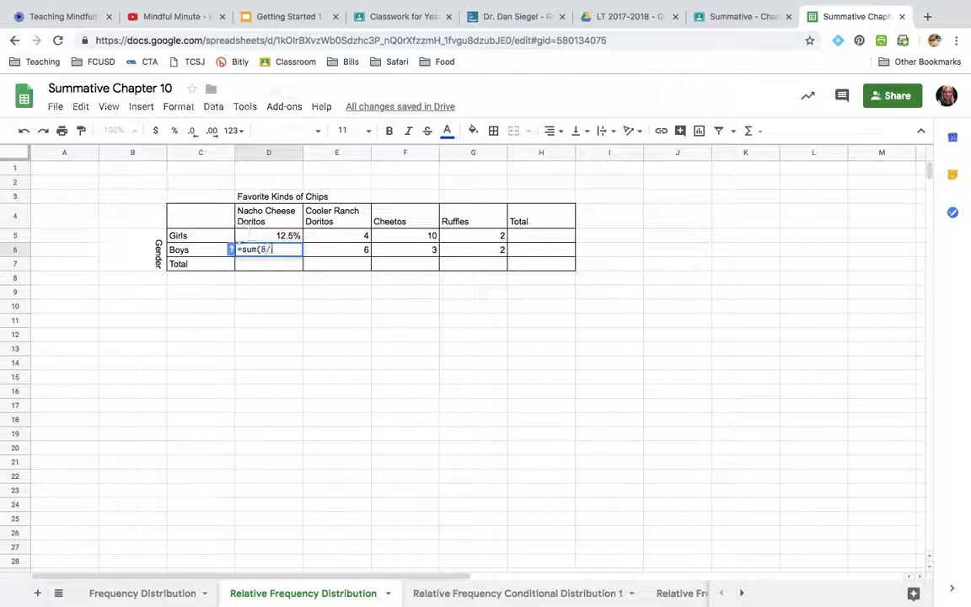
key("BackSpace")
type(")")
key("Return")
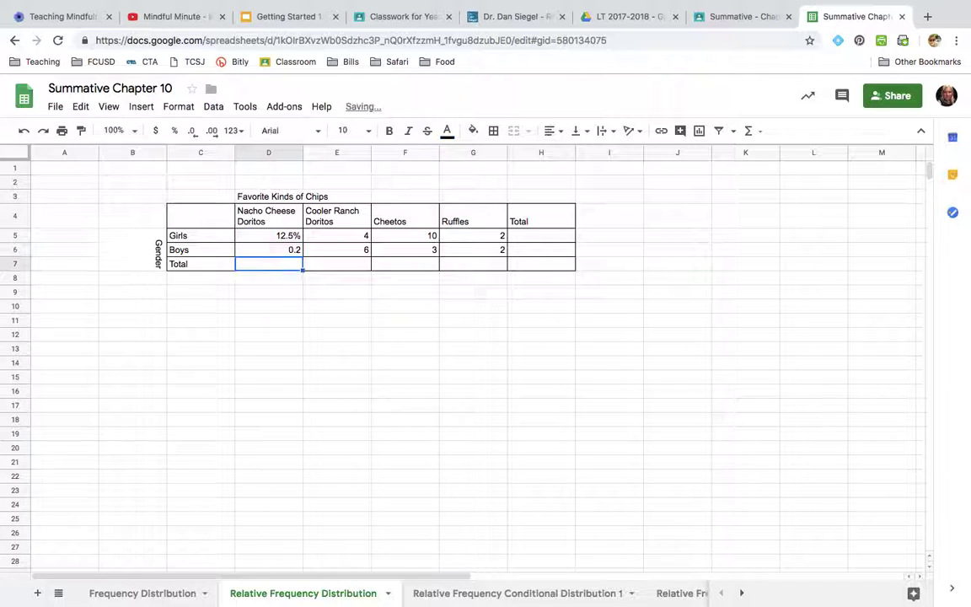
Format the Boys' Nacho Cheese Doritos value in D6 as a percentage without decimal places.
left_click(271, 251)
left_click(175, 134)
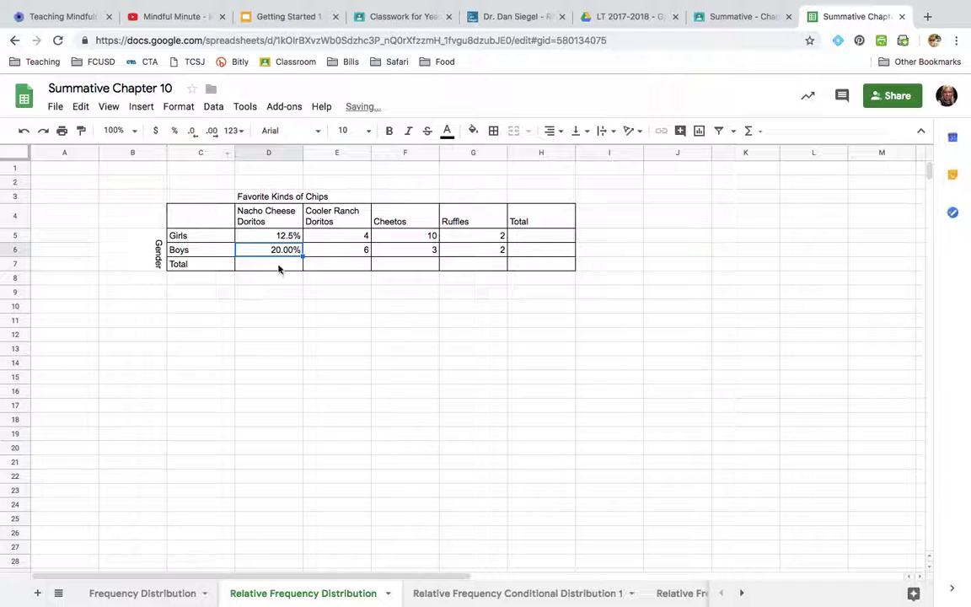
left_click(192, 140)
left_click(193, 137)
Calculate the Nacho Cheese Doritos total in D7 with the formula =SUM(D5:D6).
left_click(283, 264)
type("=sum")
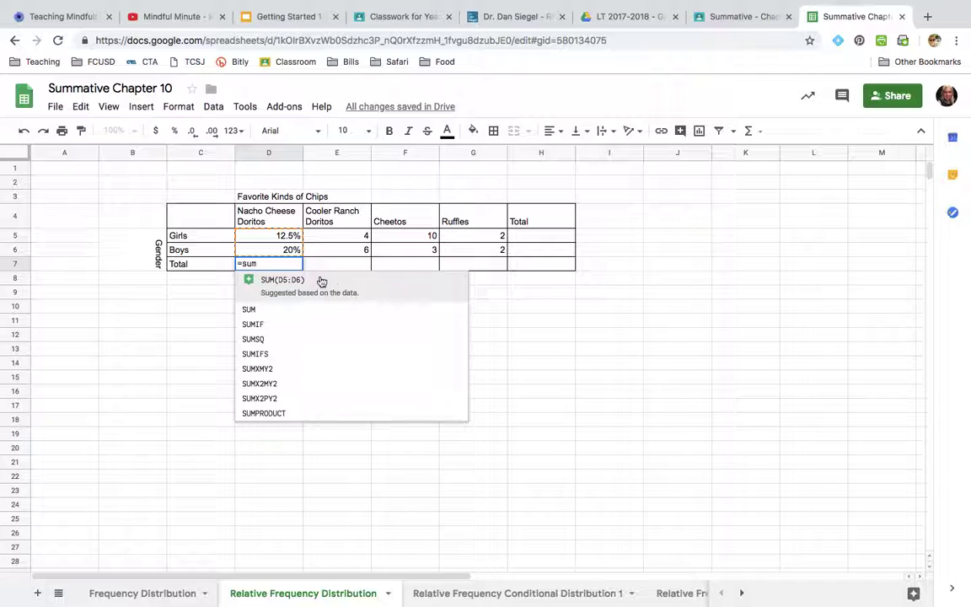
left_click(321, 281)
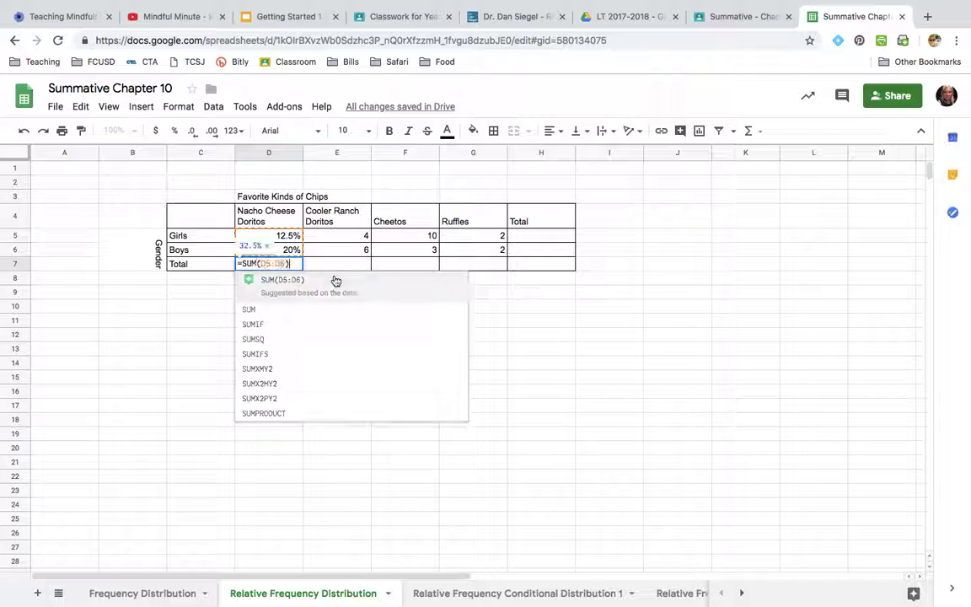
key("Return")
left_click(307, 348)
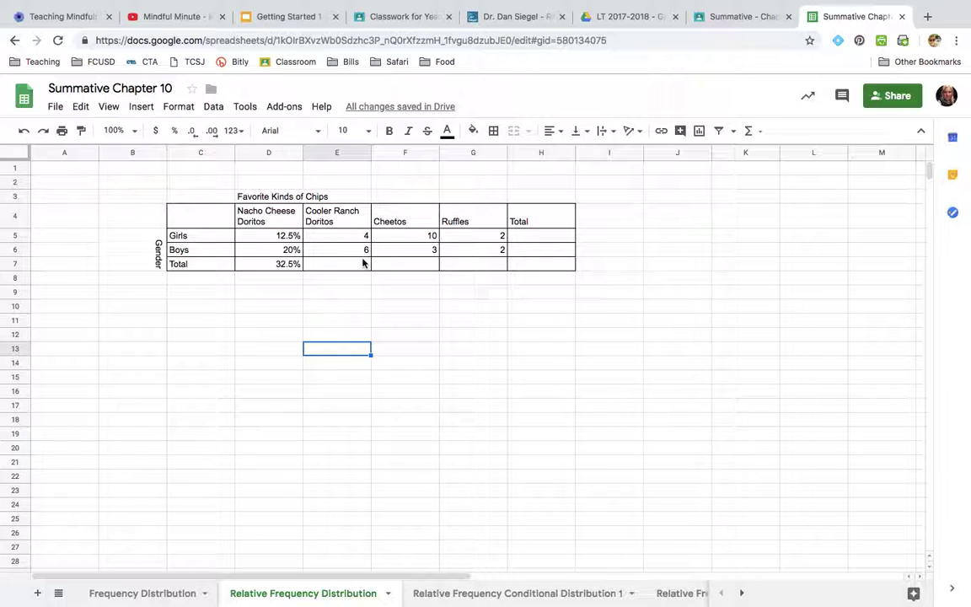
left_click(564, 268)
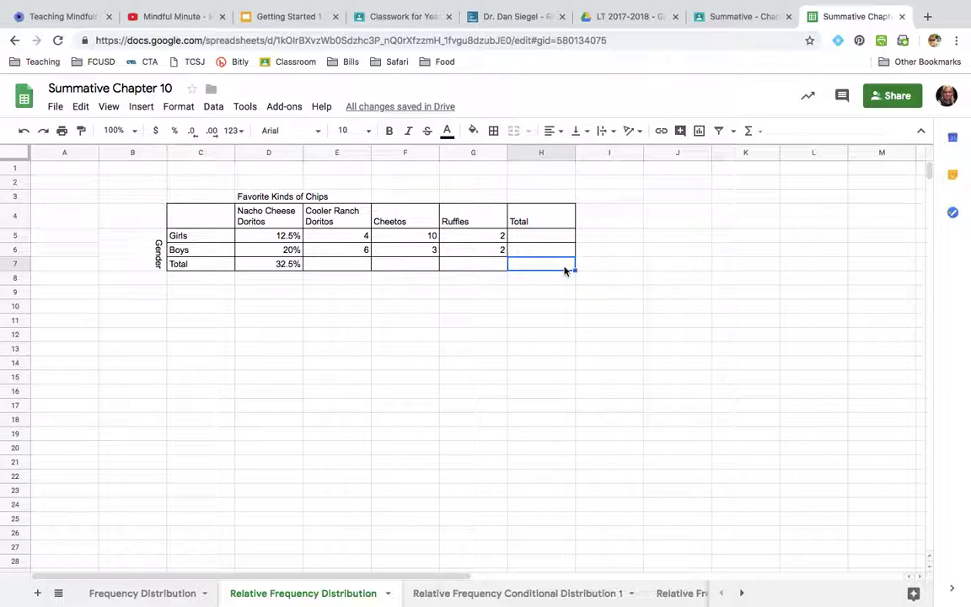
Replace the Girls' Cooler Ranch Doritos count in E5 with 10%.
double_click(357, 235)
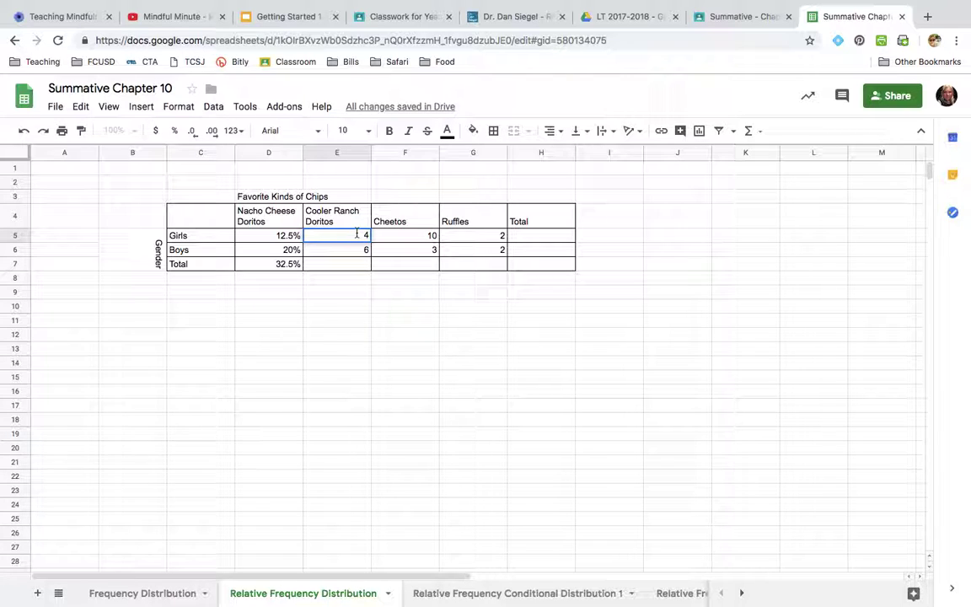
left_click(217, 212)
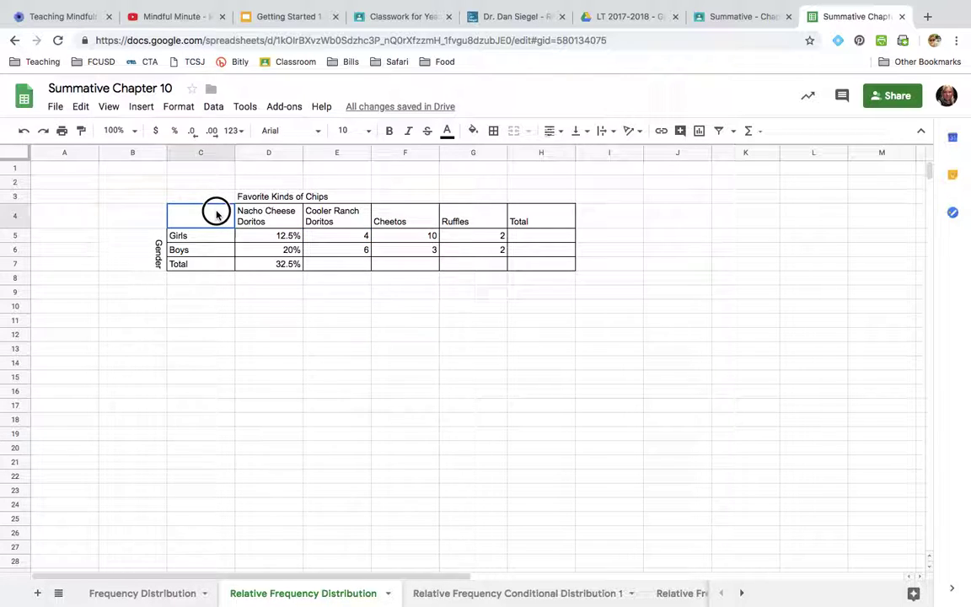
left_click(346, 233)
double_click(350, 233)
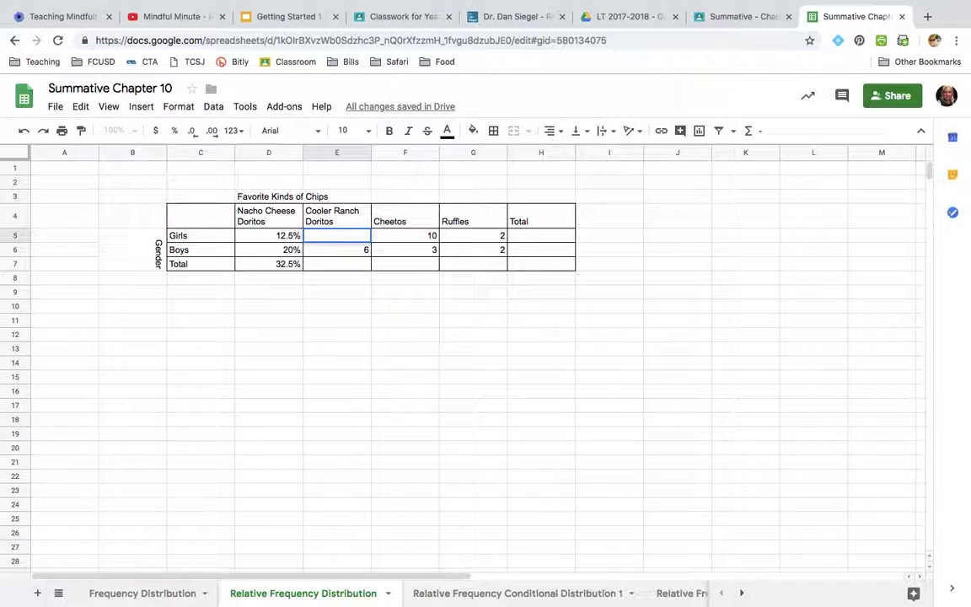
type("10%")
Replace the Boys' Cooler Ranch Doritos count in E6 with the formula =sum(6/40).
left_click(348, 250)
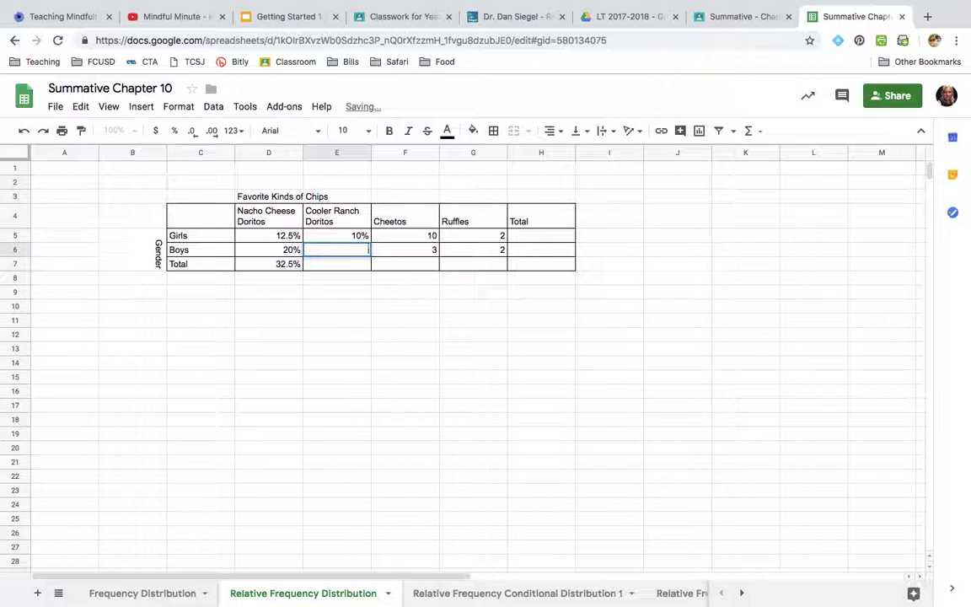
type("=sum(6/440")
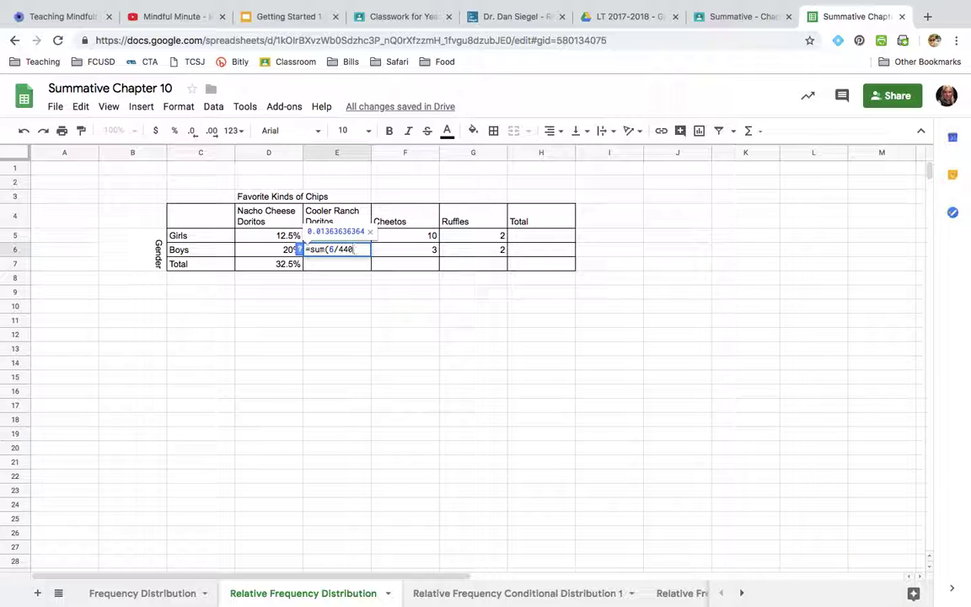
key("BackSpace")
key("BackSpace")
type("0")
key("Return")
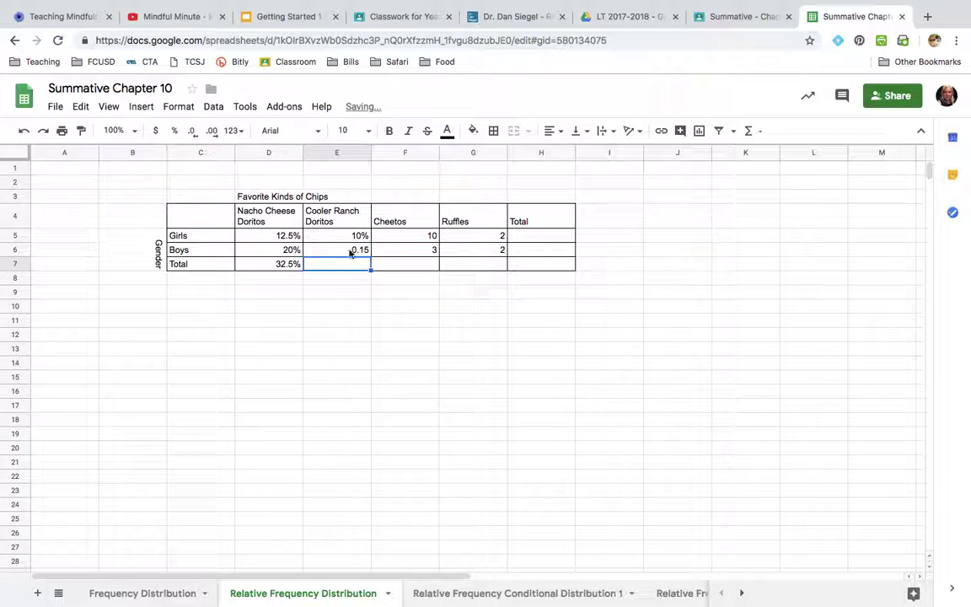
Replace the Girls' Cheetos count in F5 with 25%.
left_click(433, 239)
double_click(436, 240)
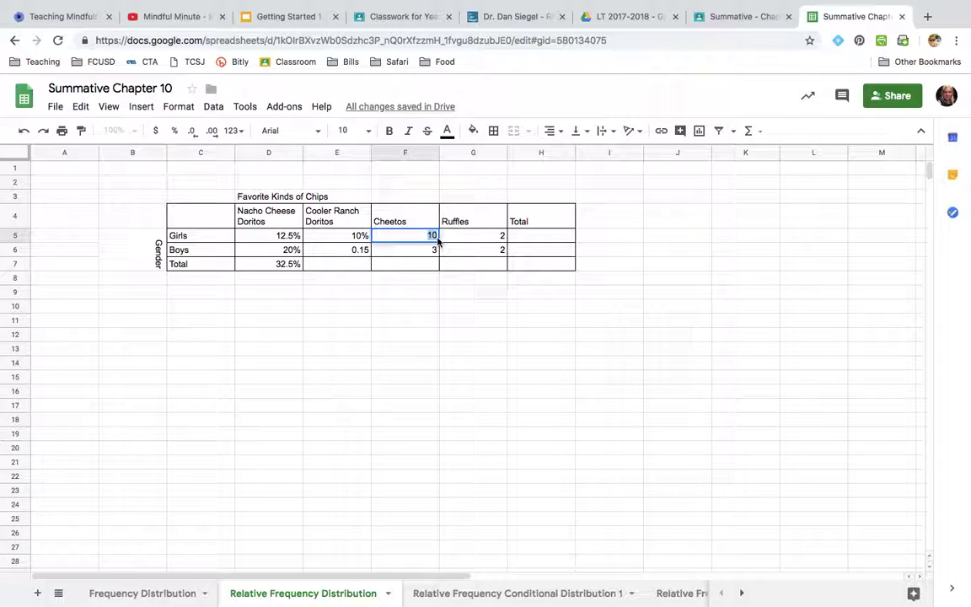
key("BackSpace")
type("25%")
Replace the Boys' Cheetos count in F6 with the formula =sum(3/40).
left_click(435, 249)
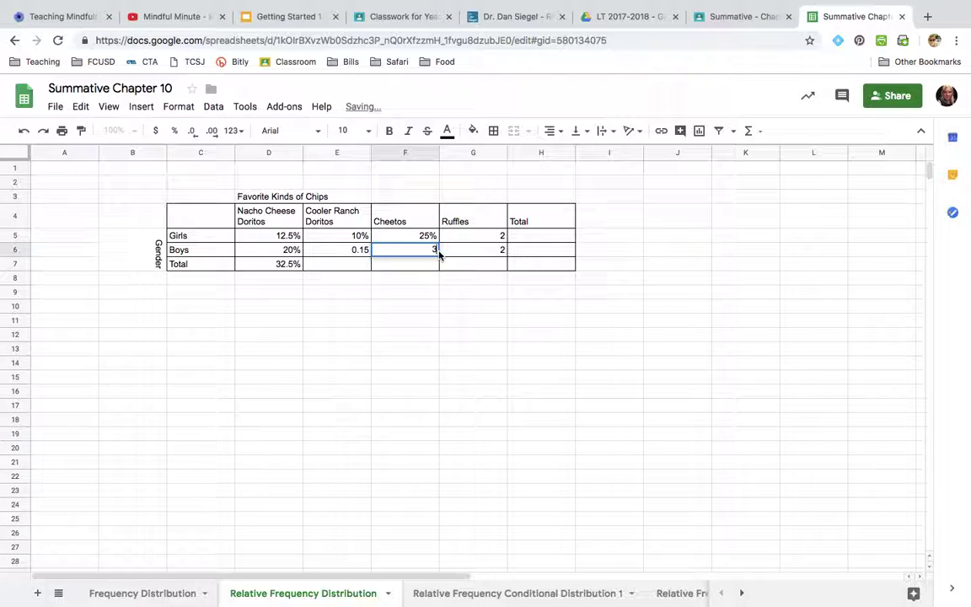
type("=sum")
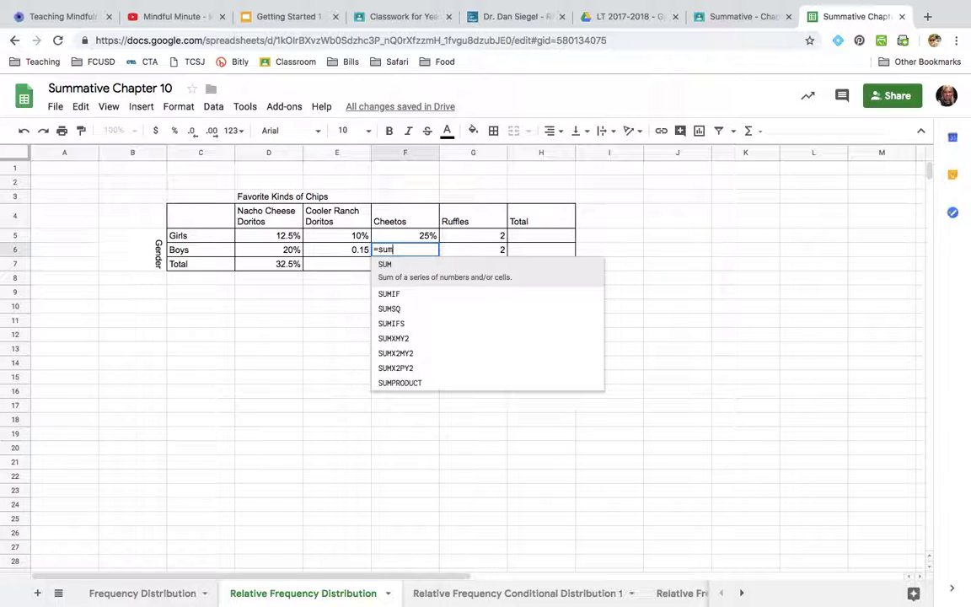
type("(3/")
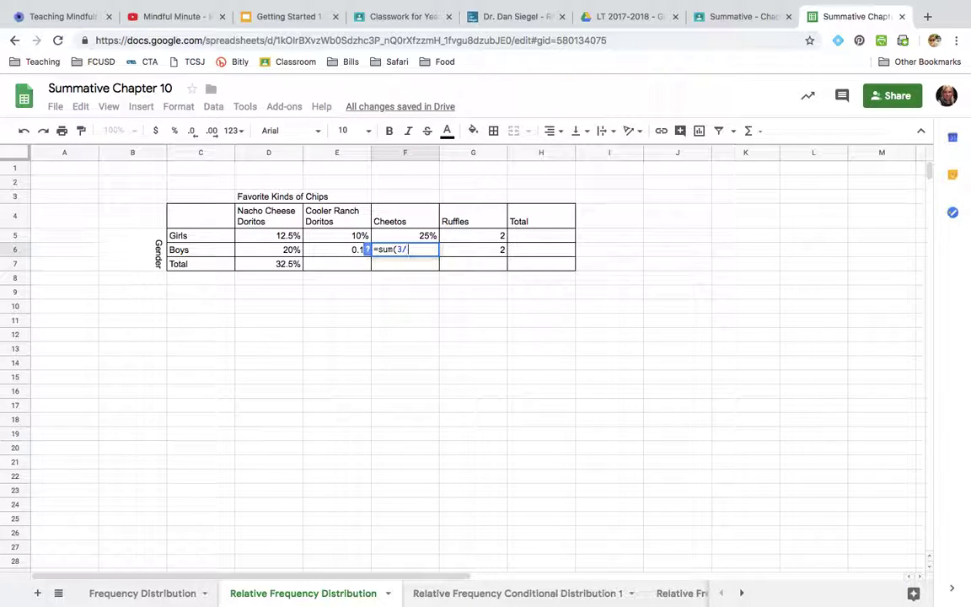
type("40")
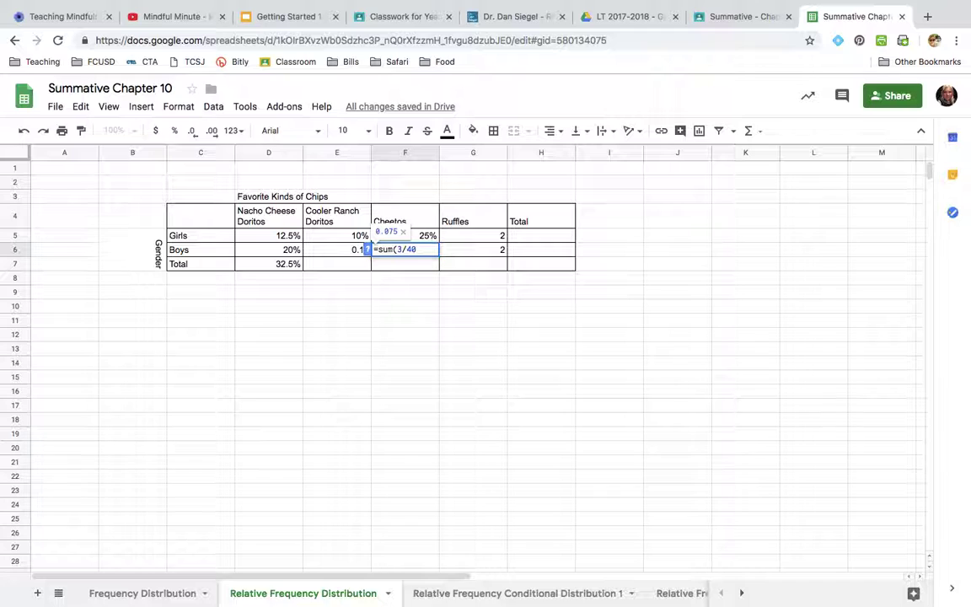
key("Return")
Format the Boys' Cheetos value in F6 as a percentage with one decimal place.
left_click(444, 243)
left_click(423, 249)
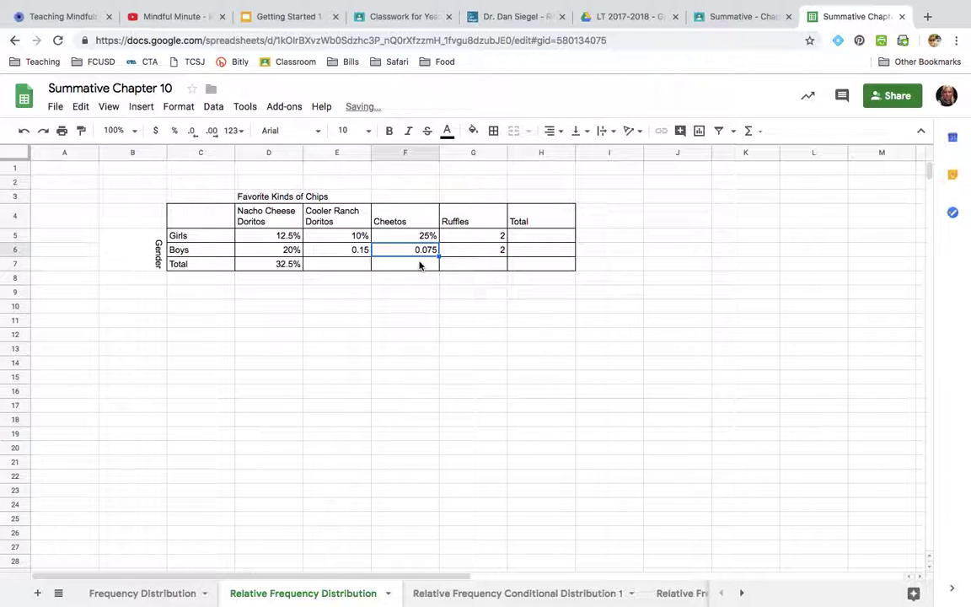
left_click(174, 132)
left_click(193, 132)
Replace the Girls' Ruffles count in G5 with the formula =Sum(2/40).
left_click(481, 239)
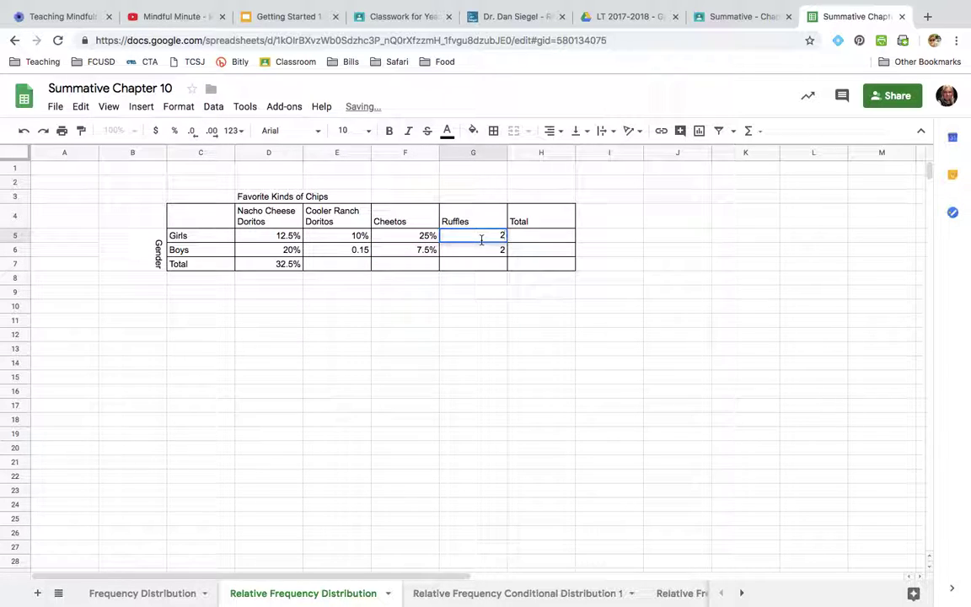
type("=")
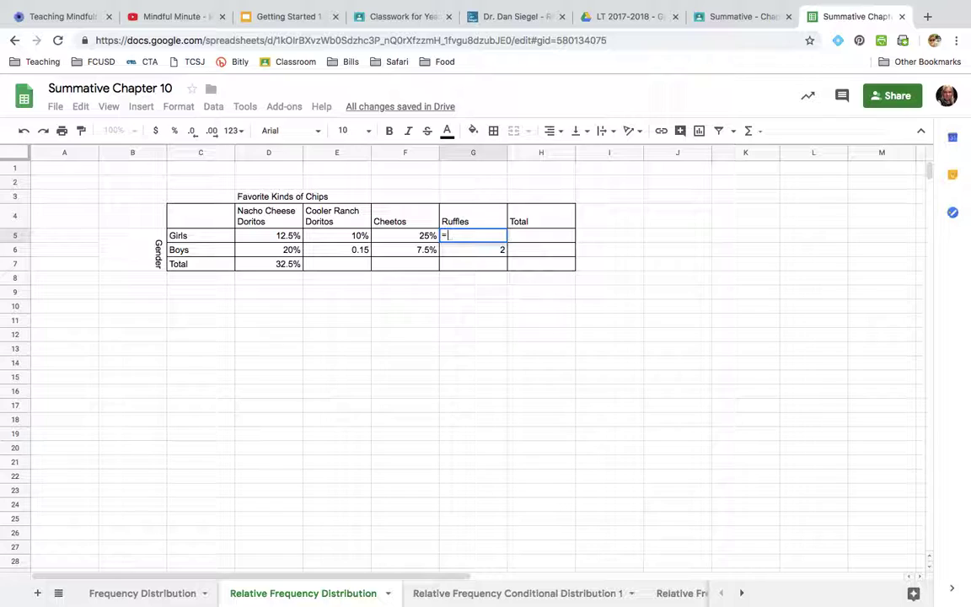
type("Sum(")
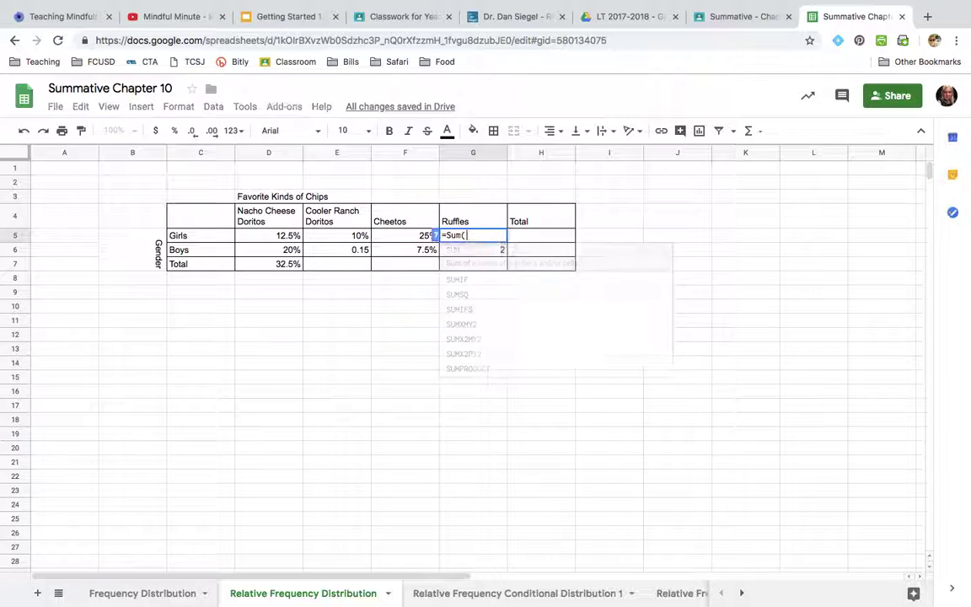
type("2/40)")
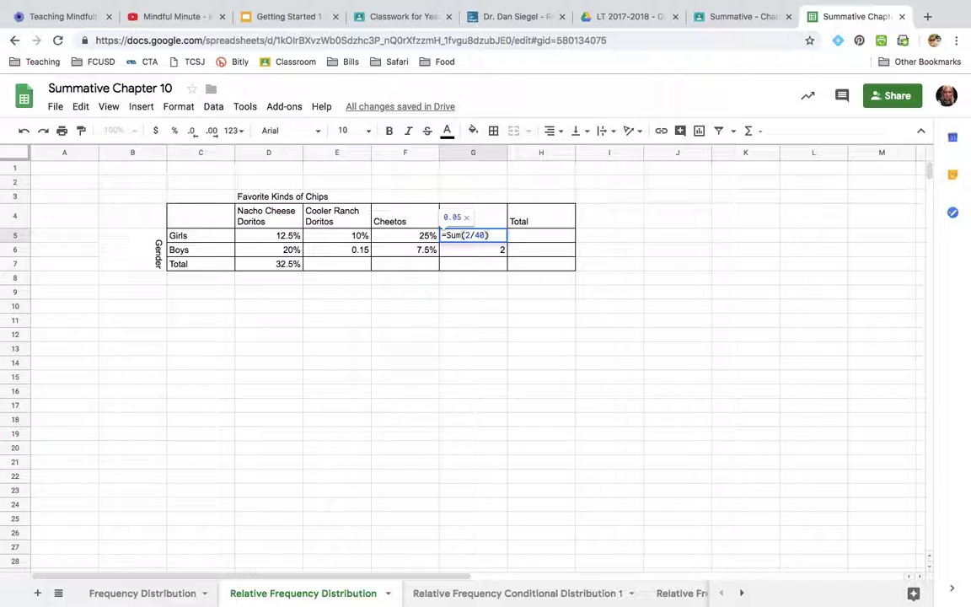
key("Return")
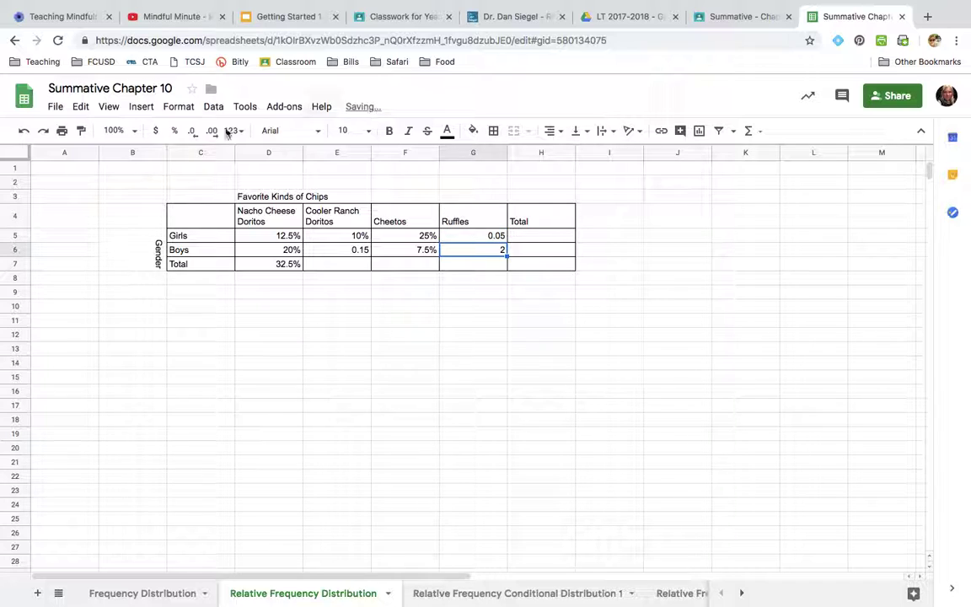
Format the Boys' Ruffles cell G6 as a percentage and replace its count with 5%.
left_click(175, 131)
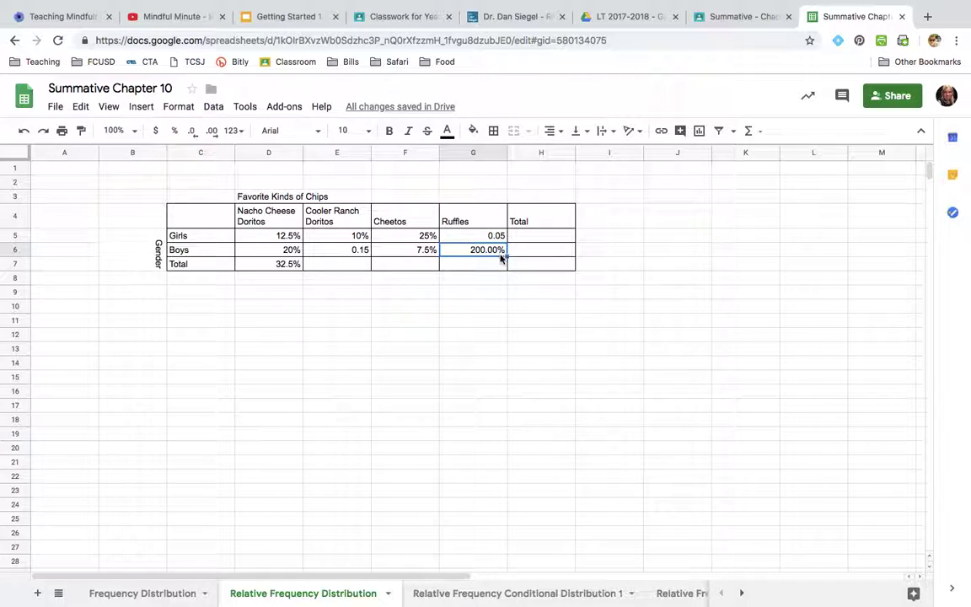
key("BackSpace")
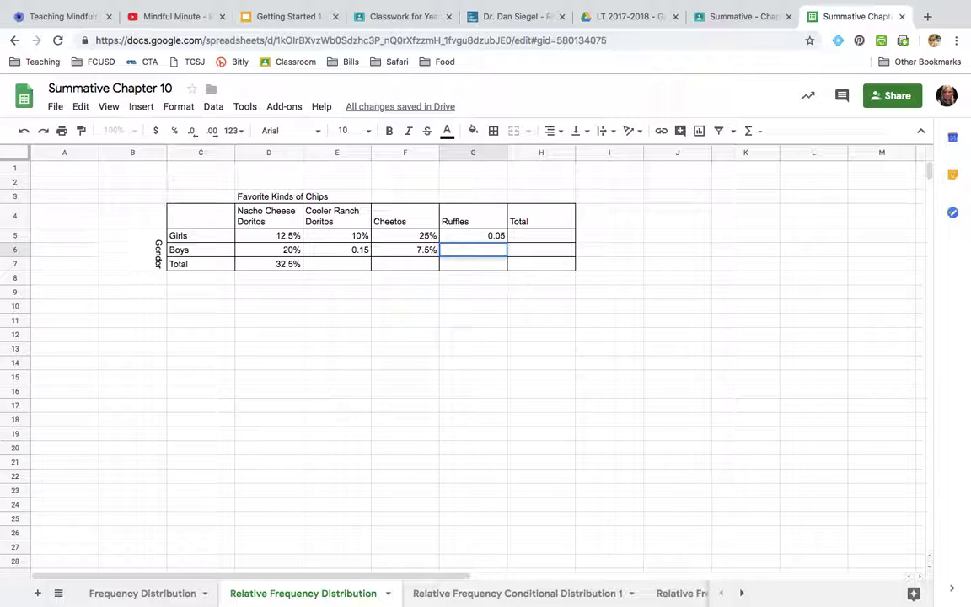
type("5")
Format the Girls' Ruffles value in G5 as a percentage and remove the decimal places from both G5 and G6.
left_click(495, 237)
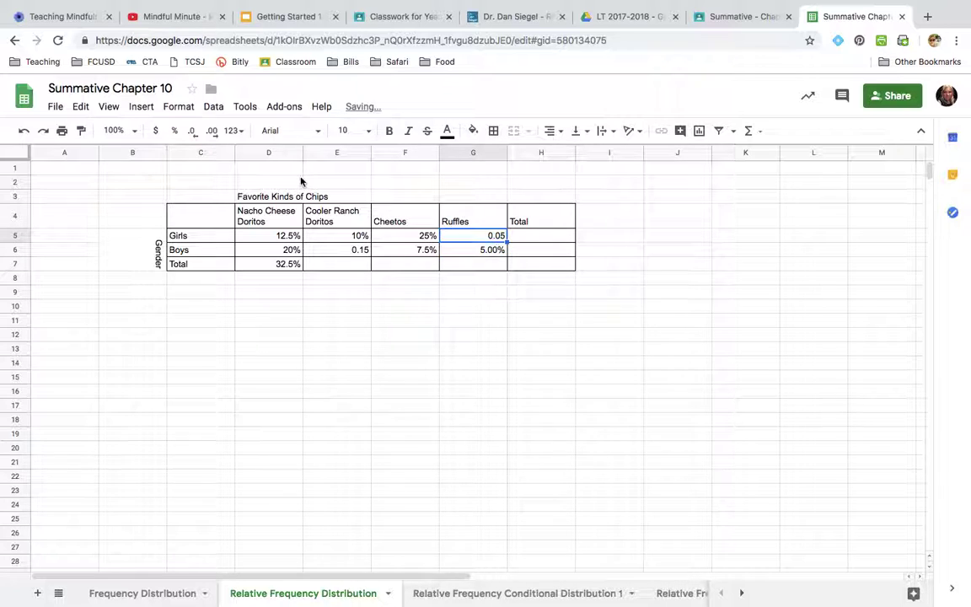
left_click(197, 133)
left_click(212, 131)
left_click(176, 133)
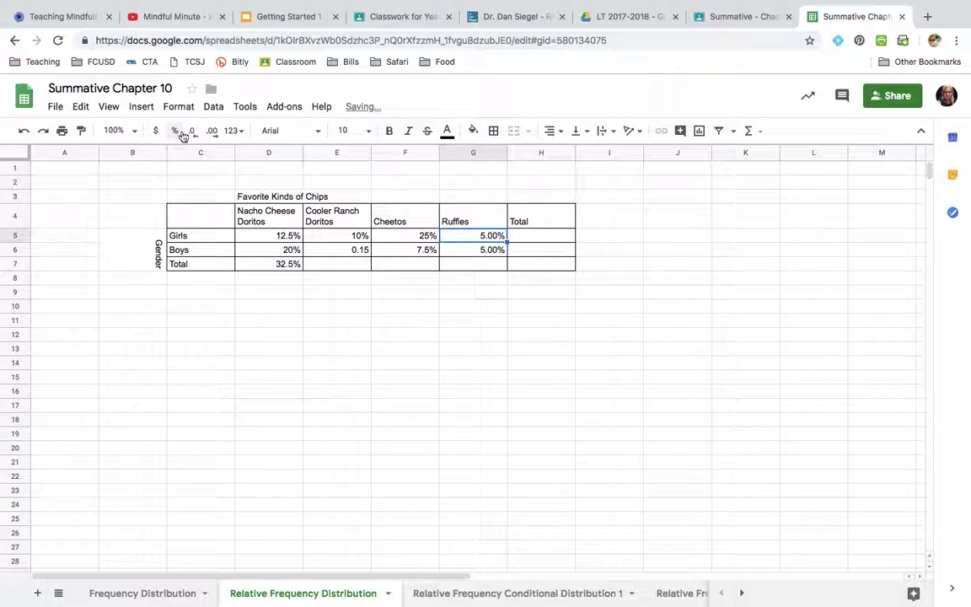
left_click(195, 134)
left_click(194, 133)
left_click(476, 248)
left_click(195, 132)
left_click(195, 133)
Calculate the Cooler Ranch Doritos total in E7 with the formula =SUM(E5:E6).
left_click(405, 265)
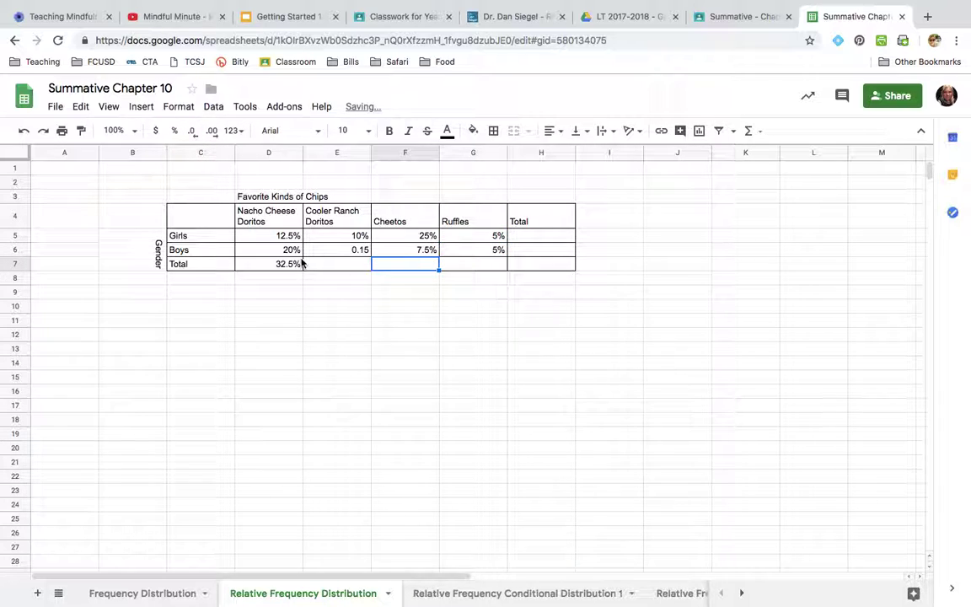
left_click(330, 267)
type("=sum")
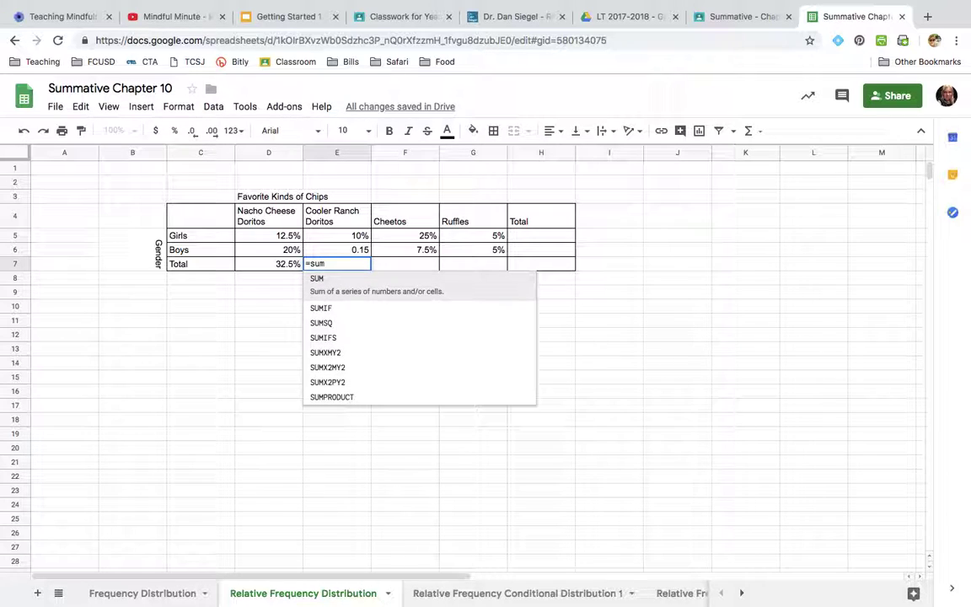
key("Return")
key("Up")
key("Up")
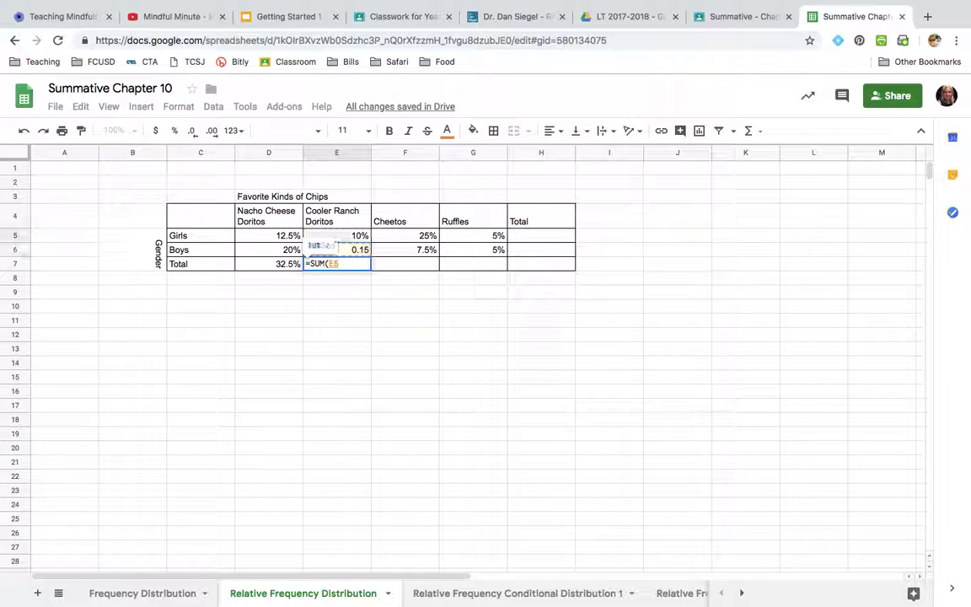
left_click_drag(355, 238, 358, 252)
type(")")
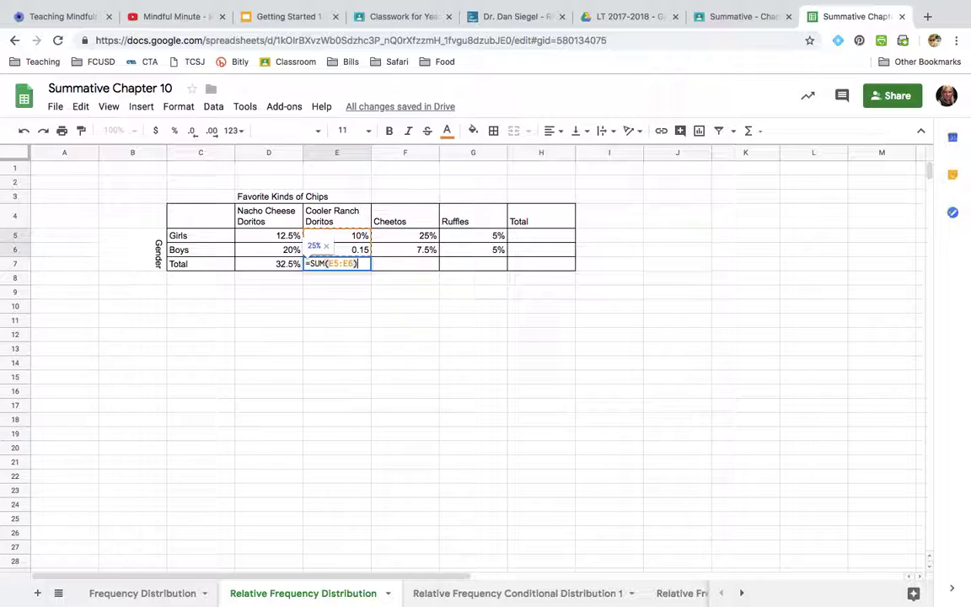
key("Return")
Calculate the Cheetos total in F7 with =SUM(F5:F6) and the Ruffles total in G7 with =SUM(G5:G6).
left_click(401, 265)
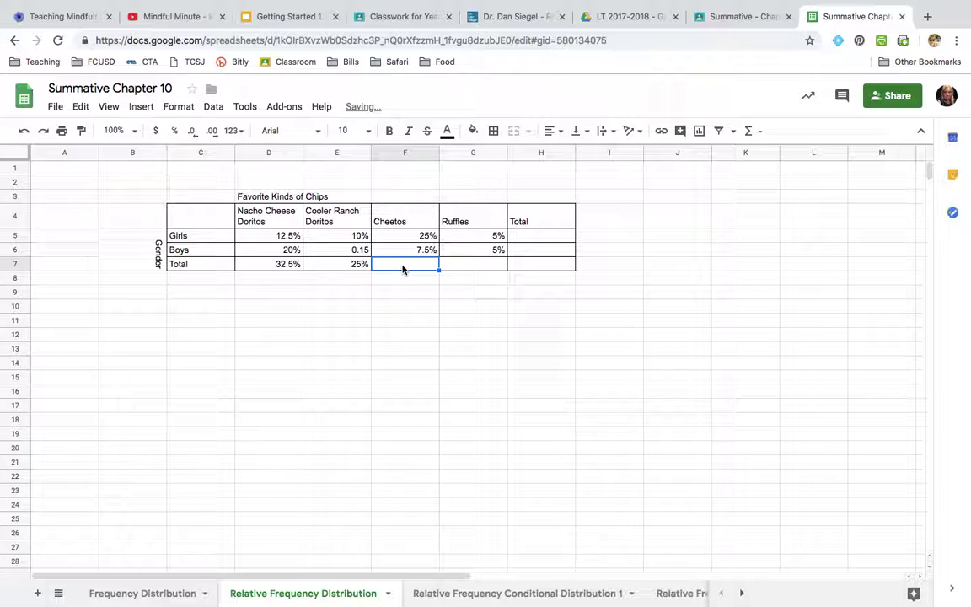
type("=sum")
left_click(474, 271)
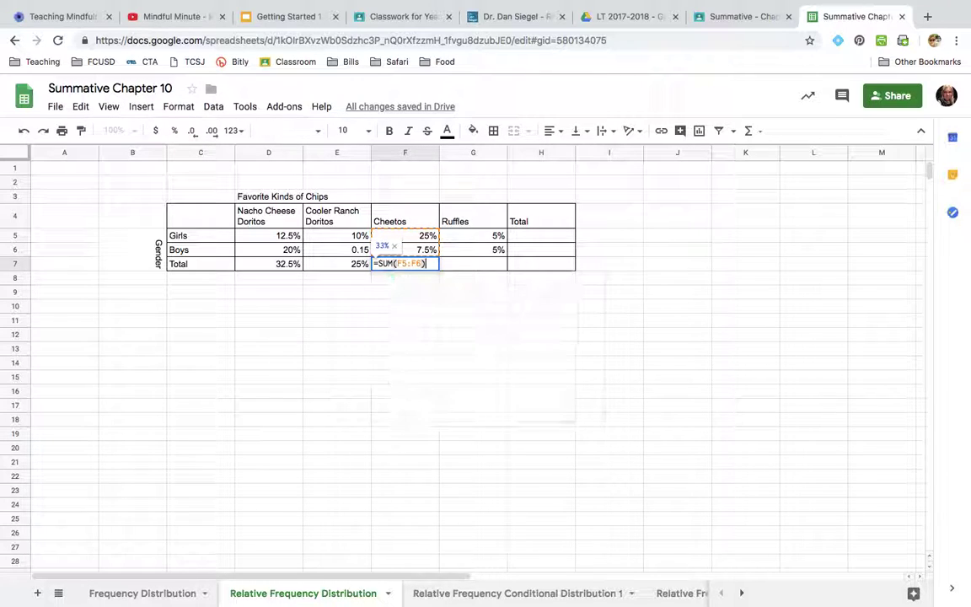
left_click(477, 273)
type("=s")
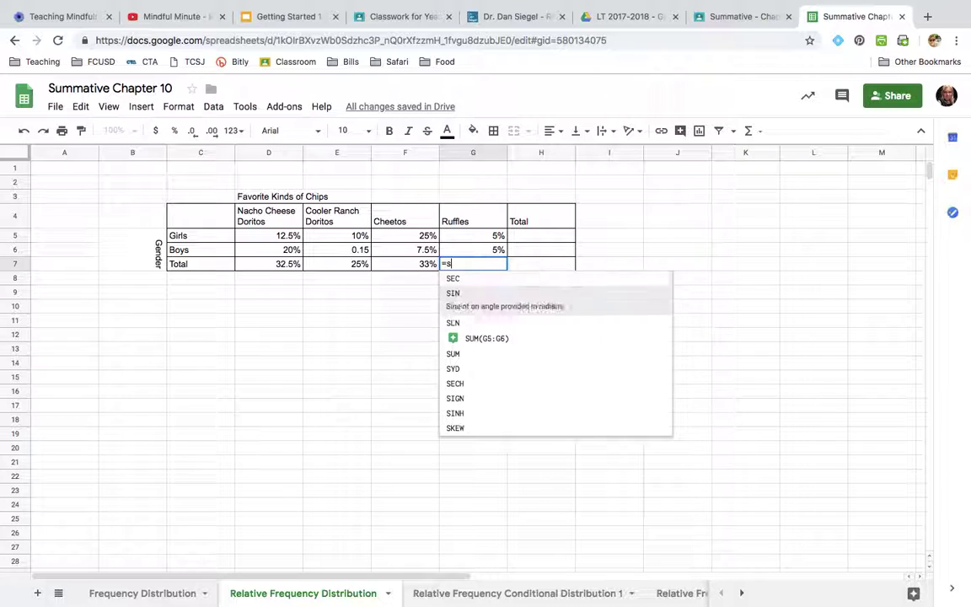
left_click(487, 327)
Enter the suggested row totals =SUM(D5,F5,G5) for Girls in H5 and =SUM(D6,F6,G6) for Boys in H6.
left_click(546, 237)
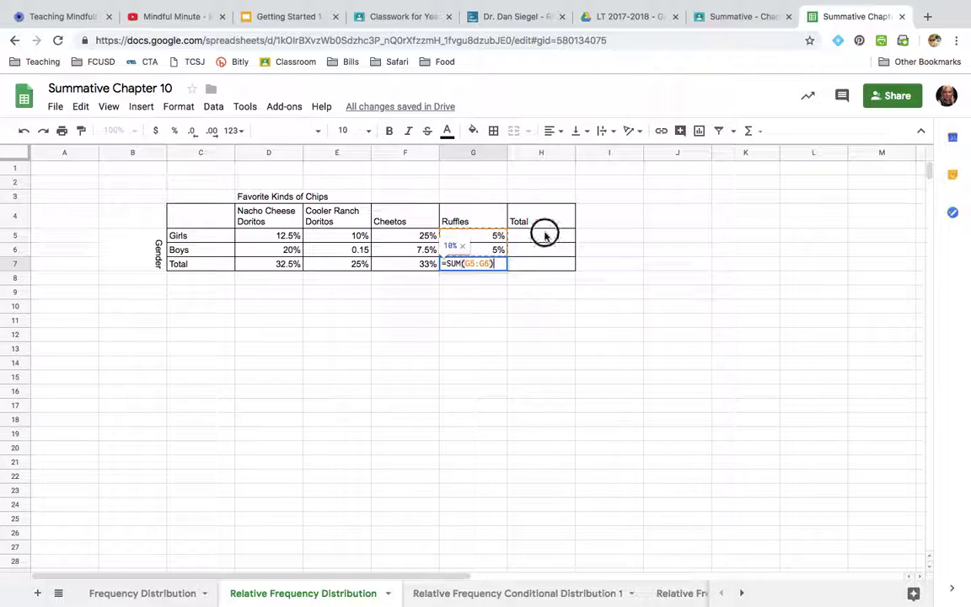
type("=sum")
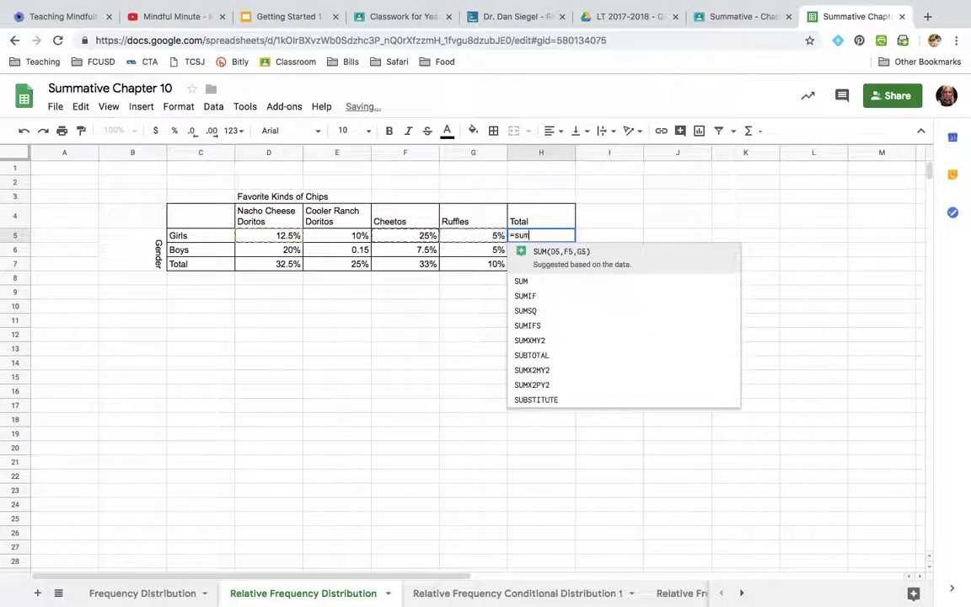
key("Tab")
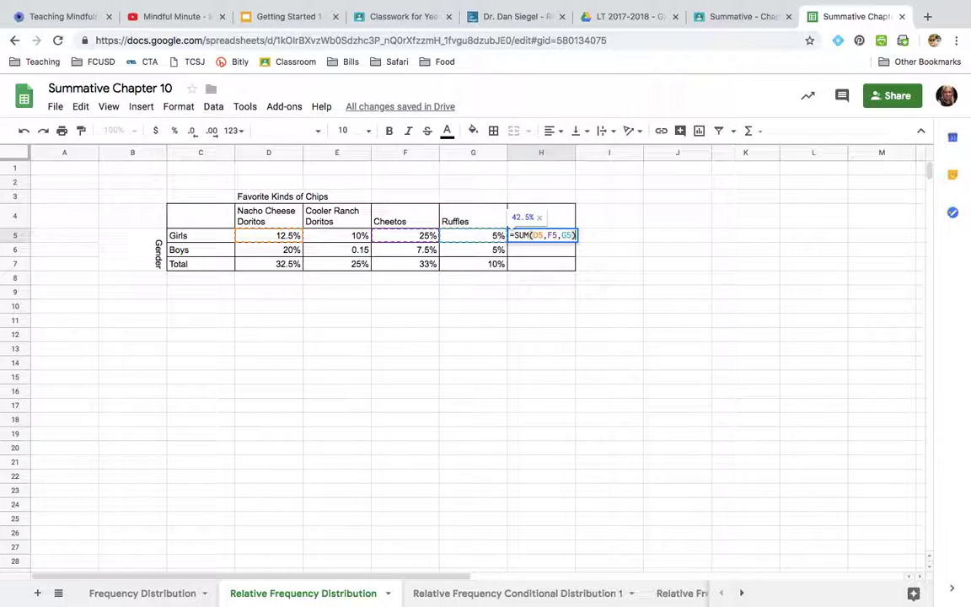
left_click(563, 251)
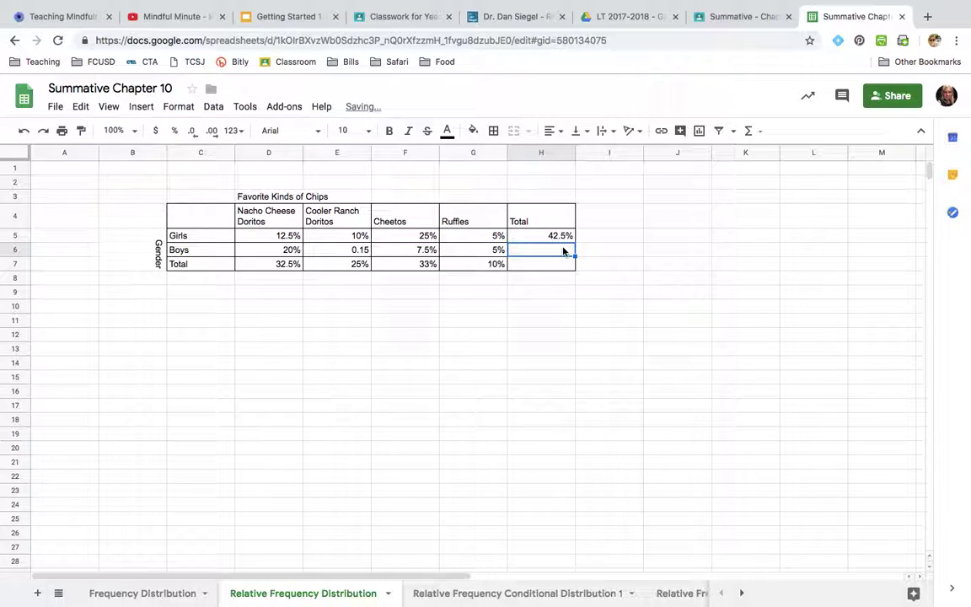
type("=sum")
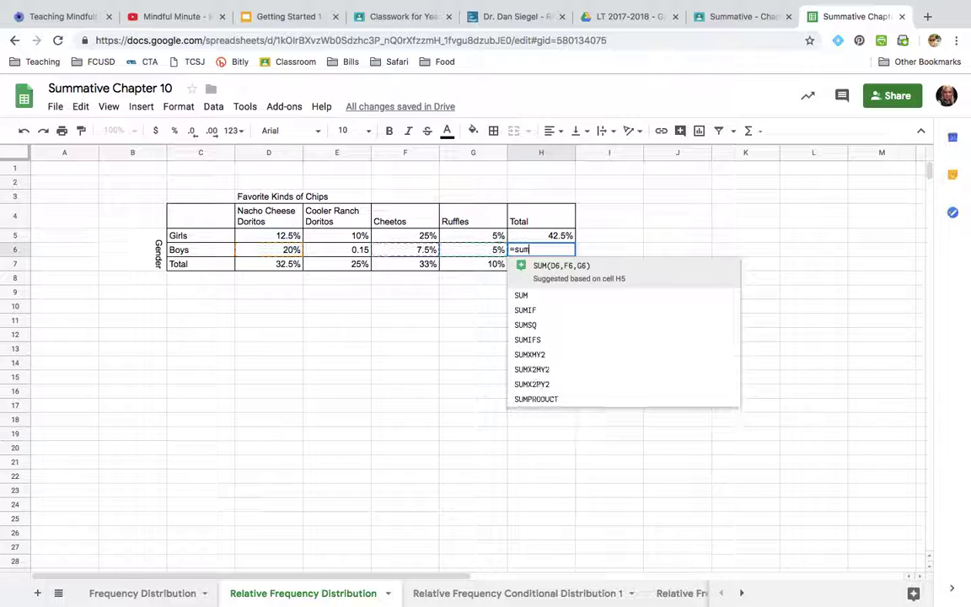
key("Tab")
left_click(554, 270)
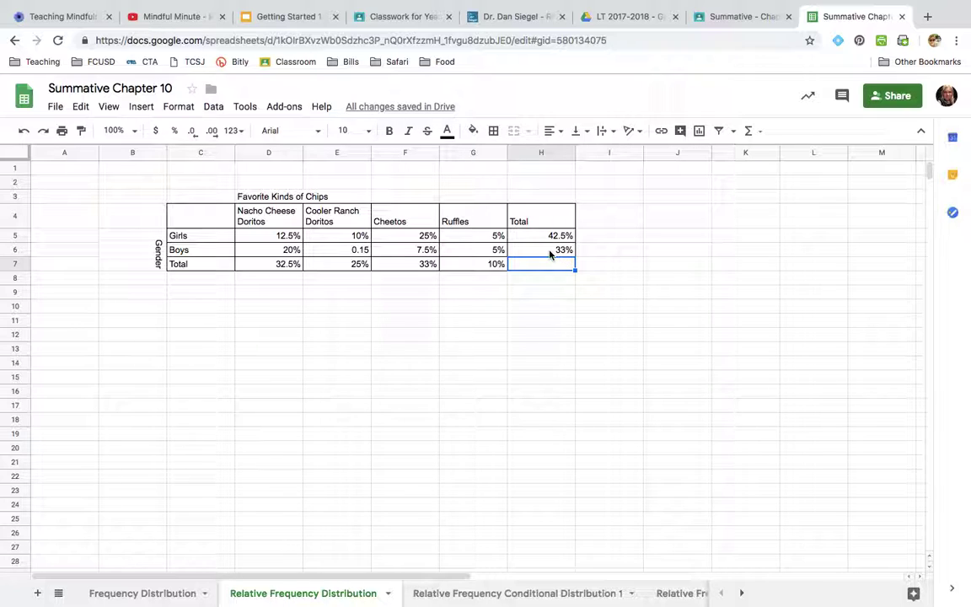
Format the Boys' Cooler Ranch Doritos value in E6 as a percentage with no decimal places.
left_click(360, 251)
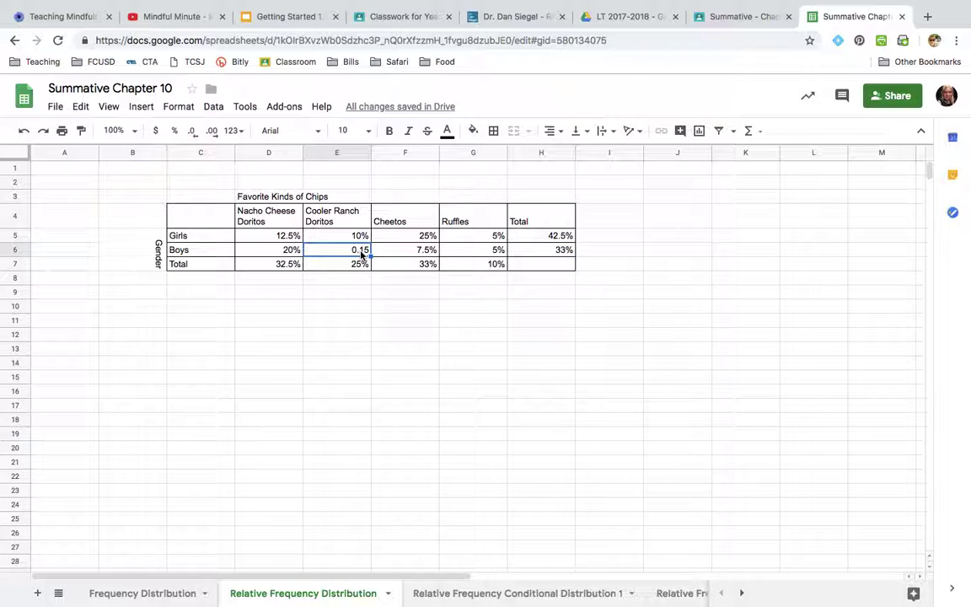
left_click(176, 131)
left_click(194, 131)
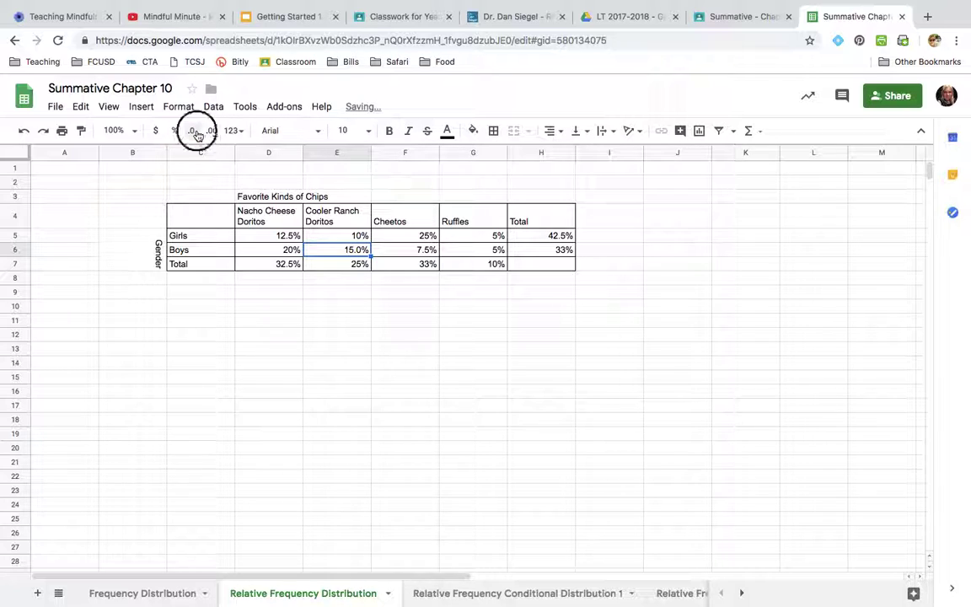
left_click(535, 278)
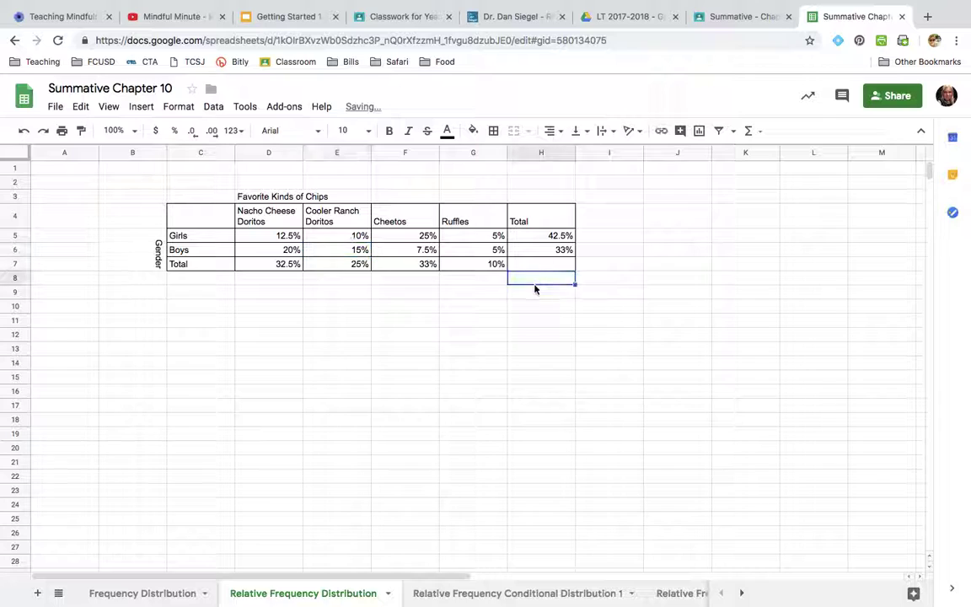
Correct the Girls' total formula in H5 to sum the full row range D5:G5.
left_click(549, 250)
double_click(549, 249)
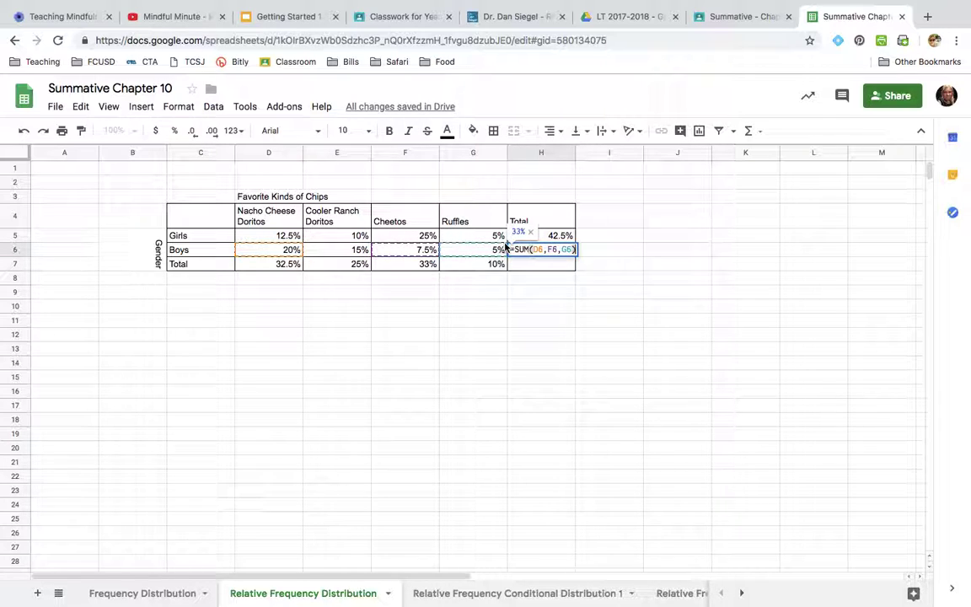
left_click(559, 250)
left_click(565, 238)
double_click(565, 238)
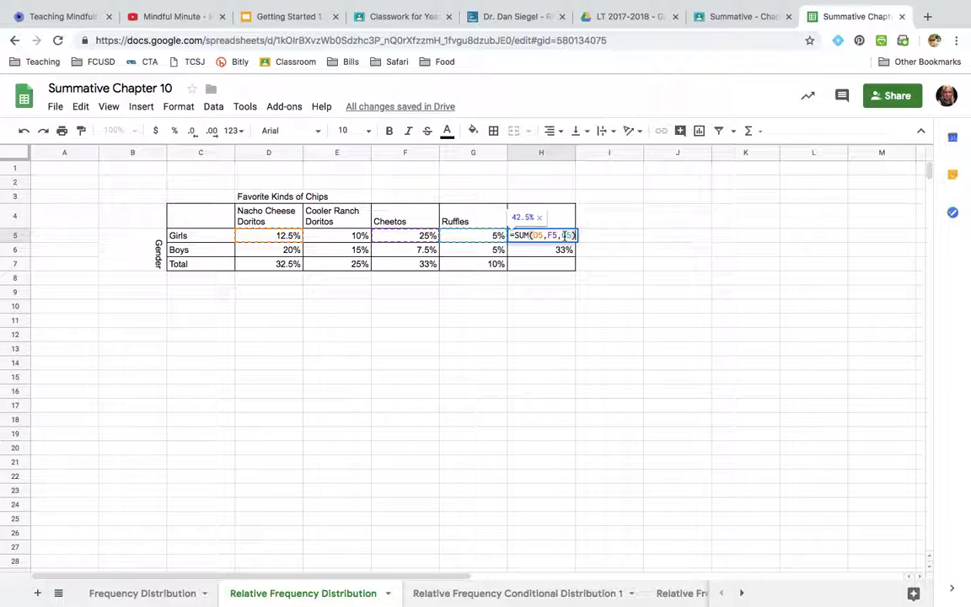
left_click(536, 235)
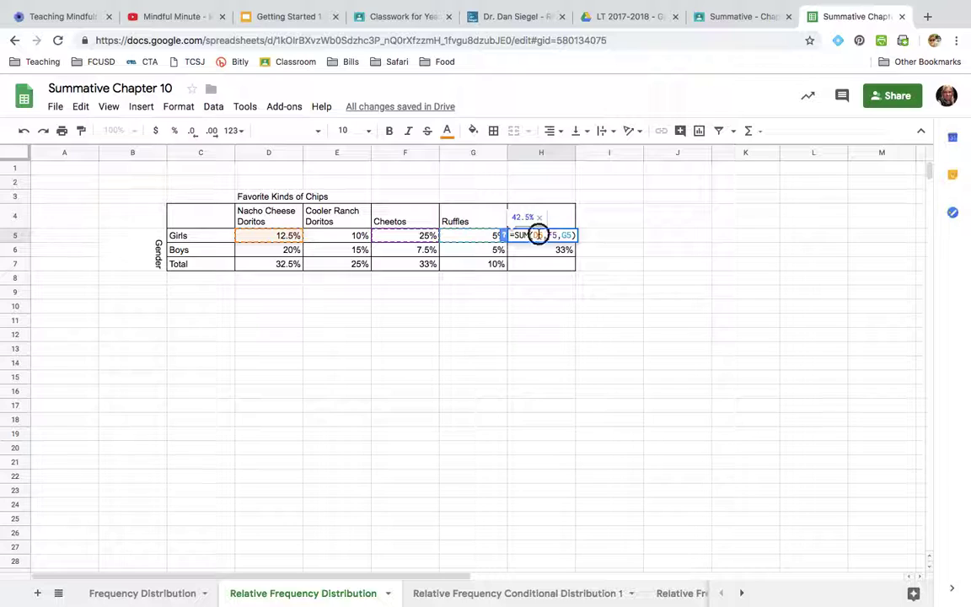
left_click_drag(536, 235, 564, 235)
key("BackSpace")
left_click_drag(287, 237, 483, 242)
key("Return")
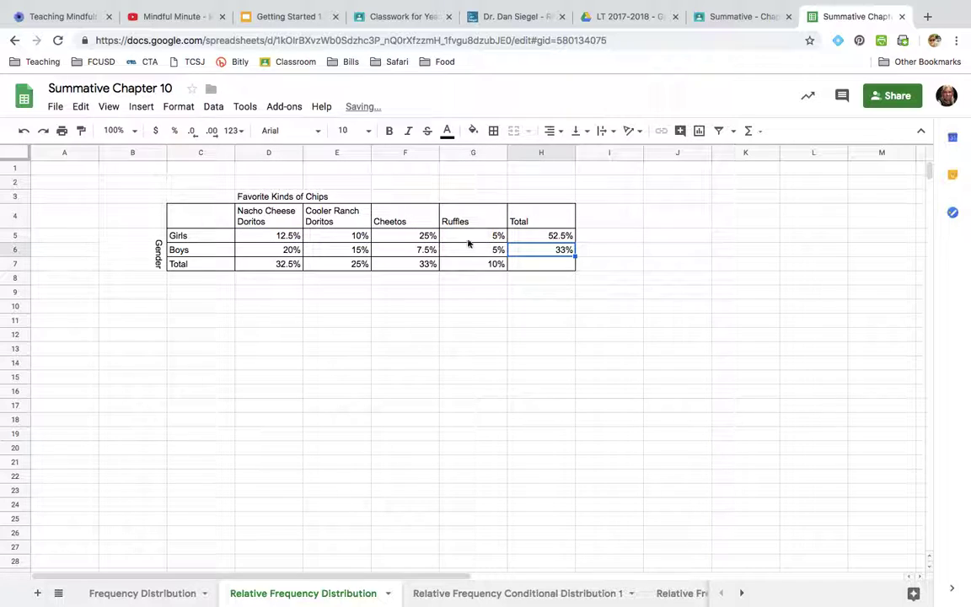
Correct the Boys' total formula in H6 to sum the full row range D6:G6.
double_click(550, 255)
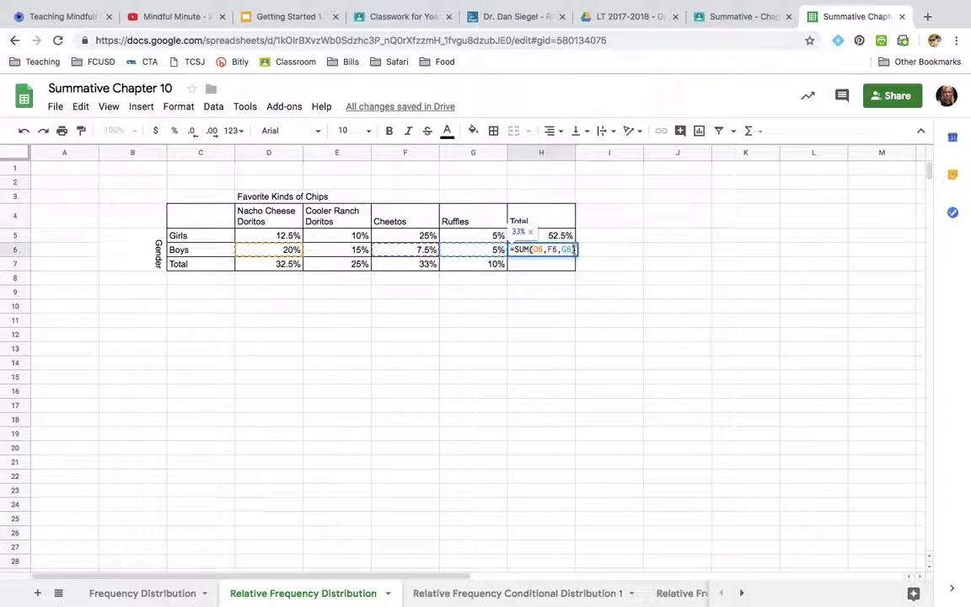
left_click_drag(559, 250, 536, 252)
key("BackSpace")
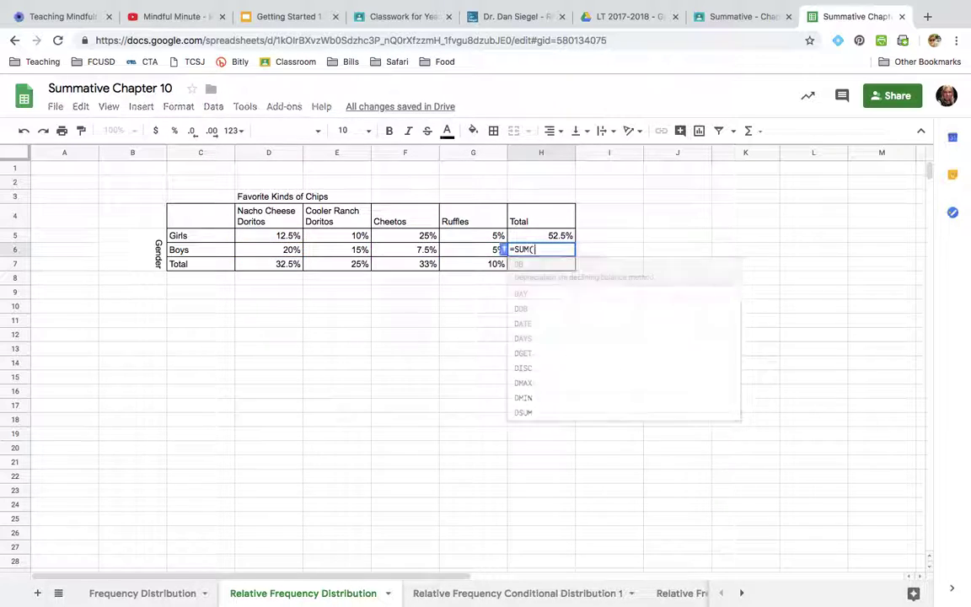
left_click_drag(281, 255, 466, 254)
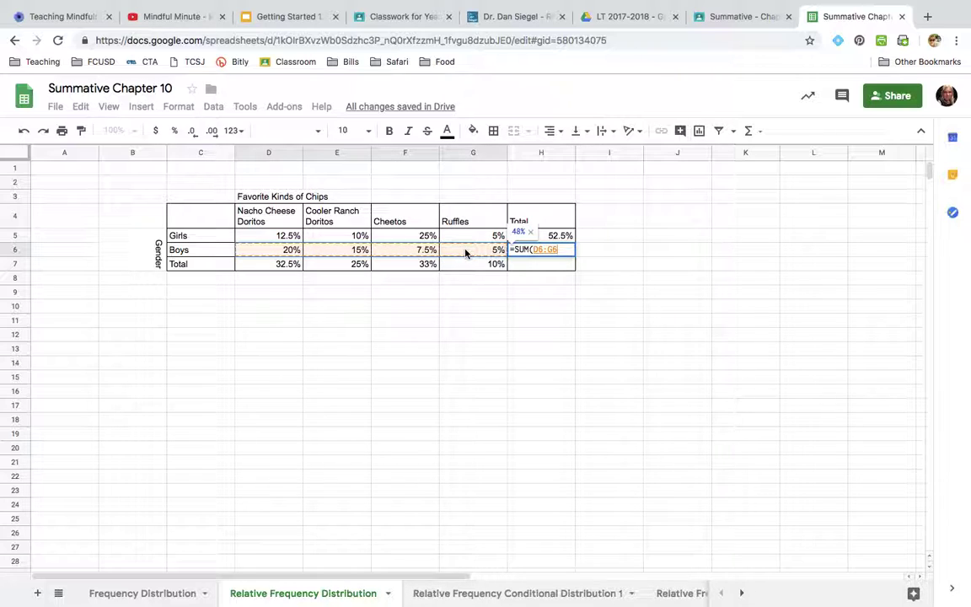
key("Return")
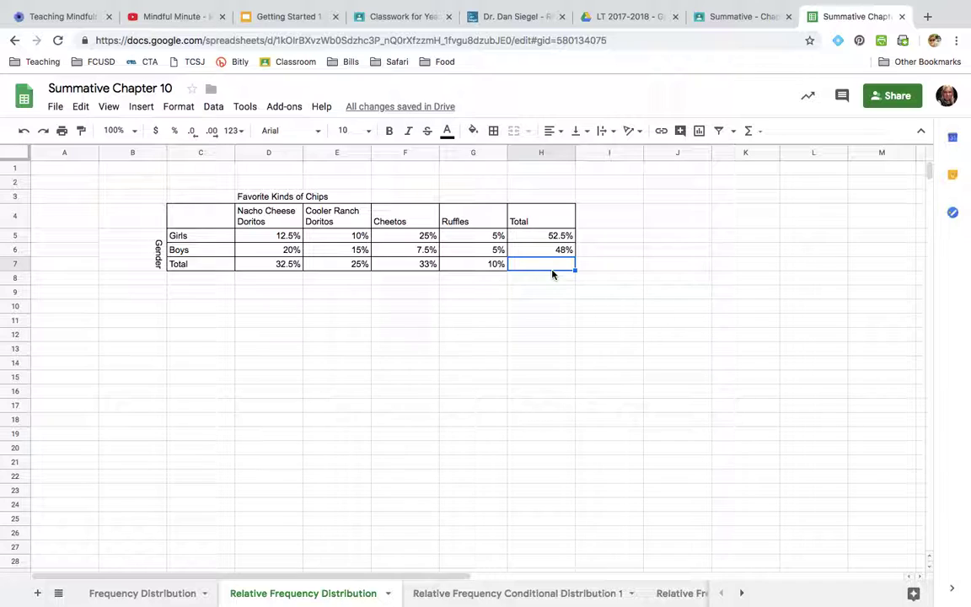
Enter the suggested grand total formula =SUM(H5:H6) in H7.
type("=")
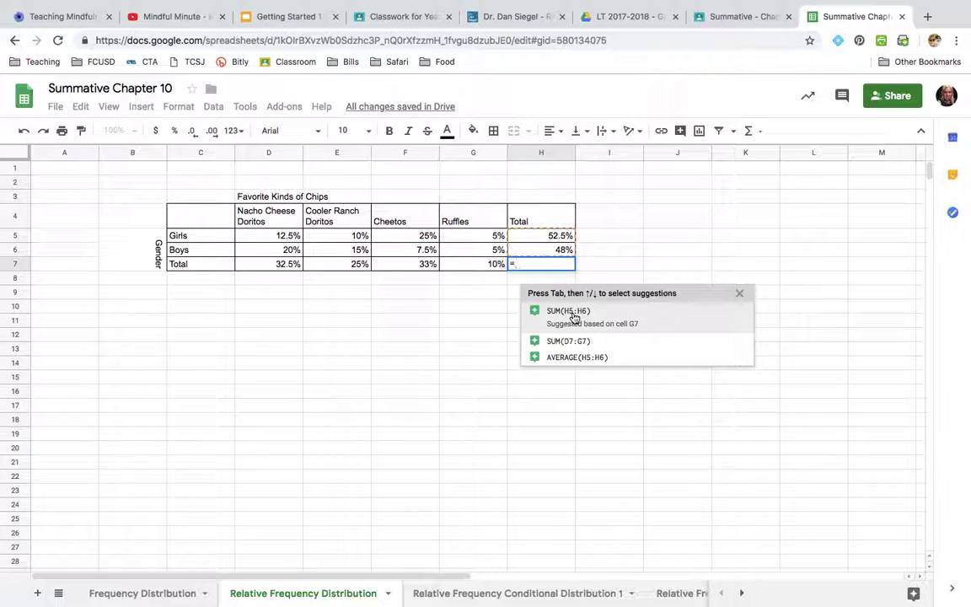
left_click(576, 311)
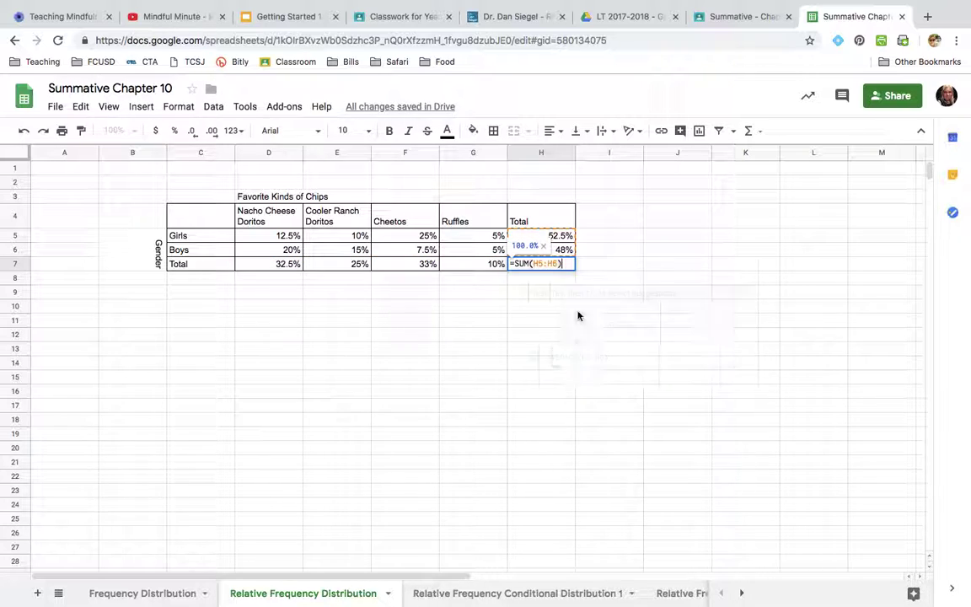
key("Return")
left_click(503, 376)
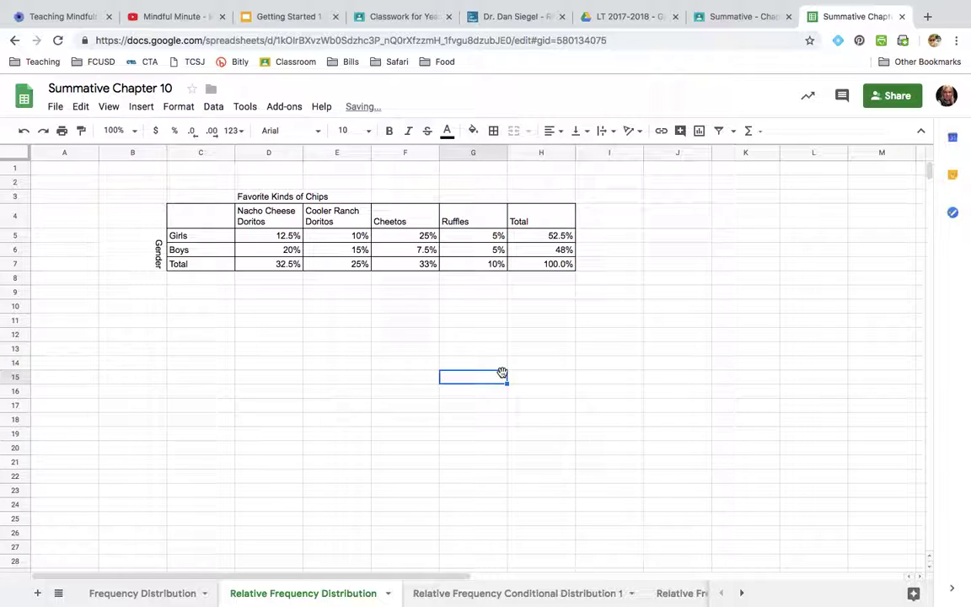
left_click_drag(193, 211, 540, 264)
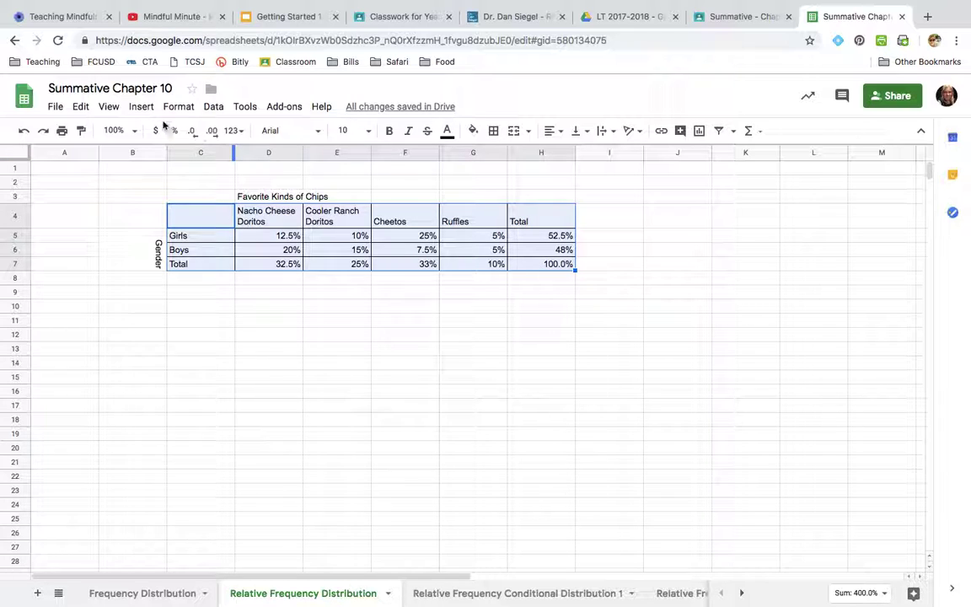
left_click(141, 107)
left_click(174, 295)
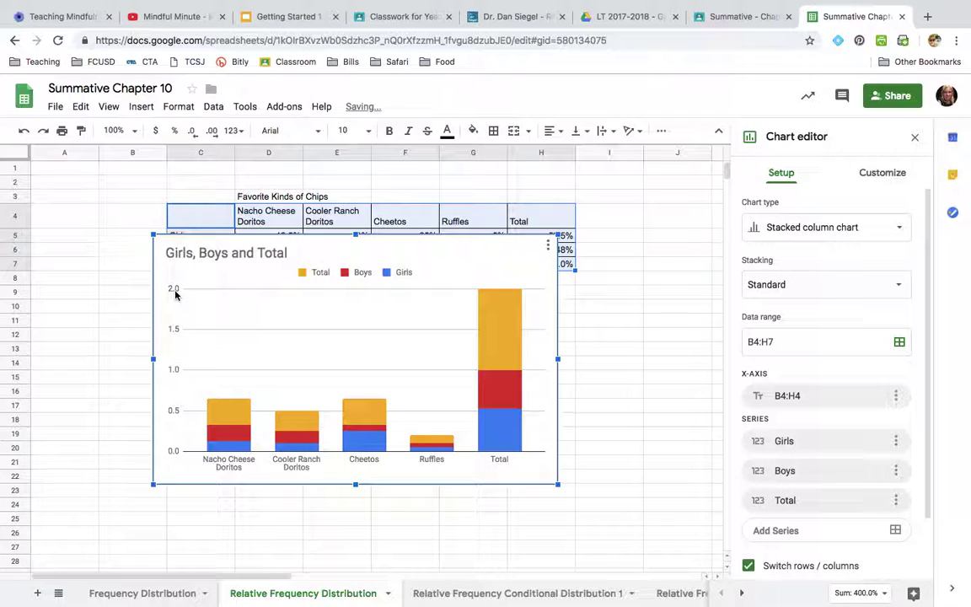
left_click_drag(345, 337, 357, 396)
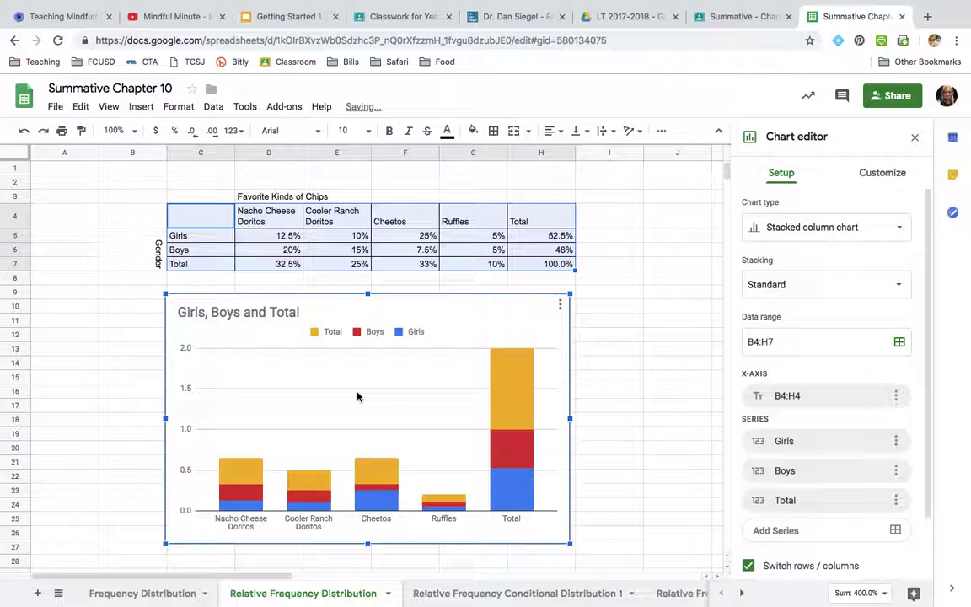
mouse_move(529, 371)
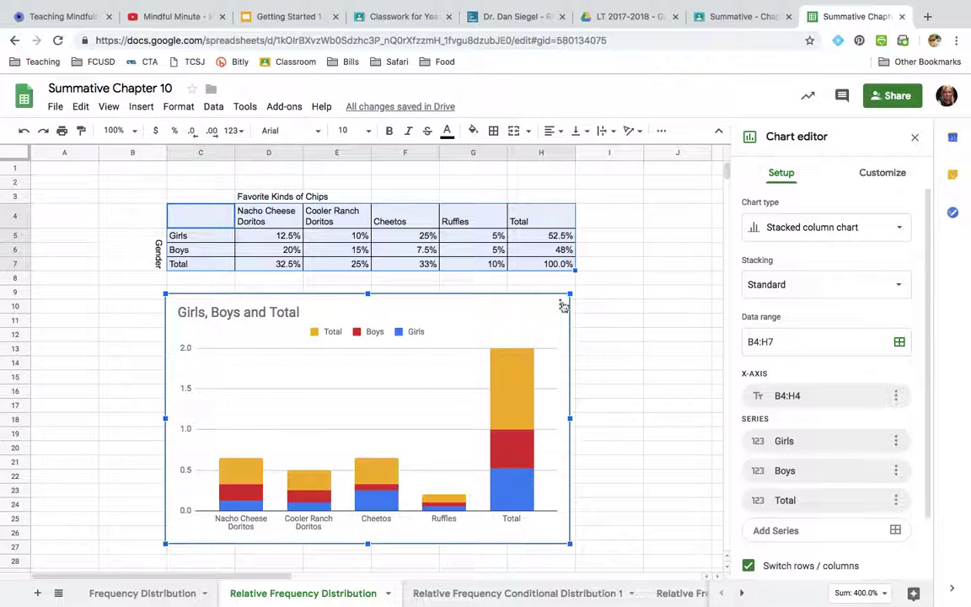
left_click(564, 305)
left_click(531, 345)
Insert a stacked column chart from C4:G6, excluding the totals, and place it just below the relative frequency table.
left_click_drag(192, 226, 473, 269)
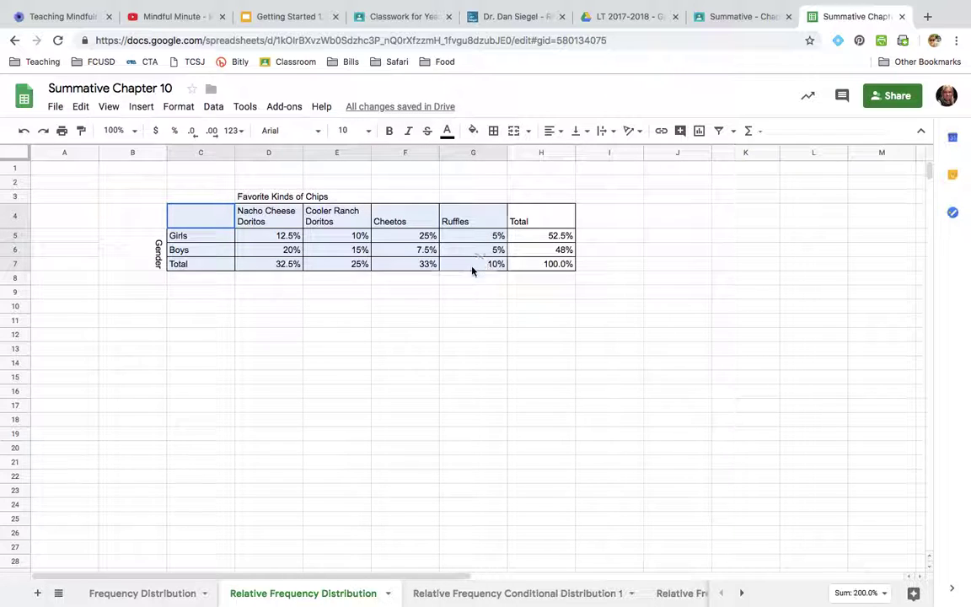
left_click_drag(203, 218, 458, 245)
left_click(141, 106)
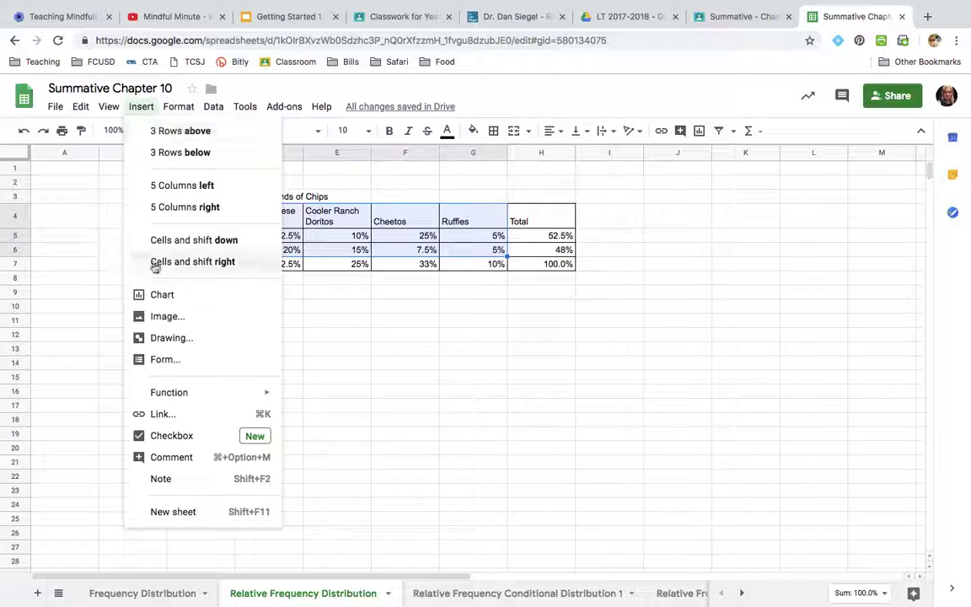
left_click(144, 294)
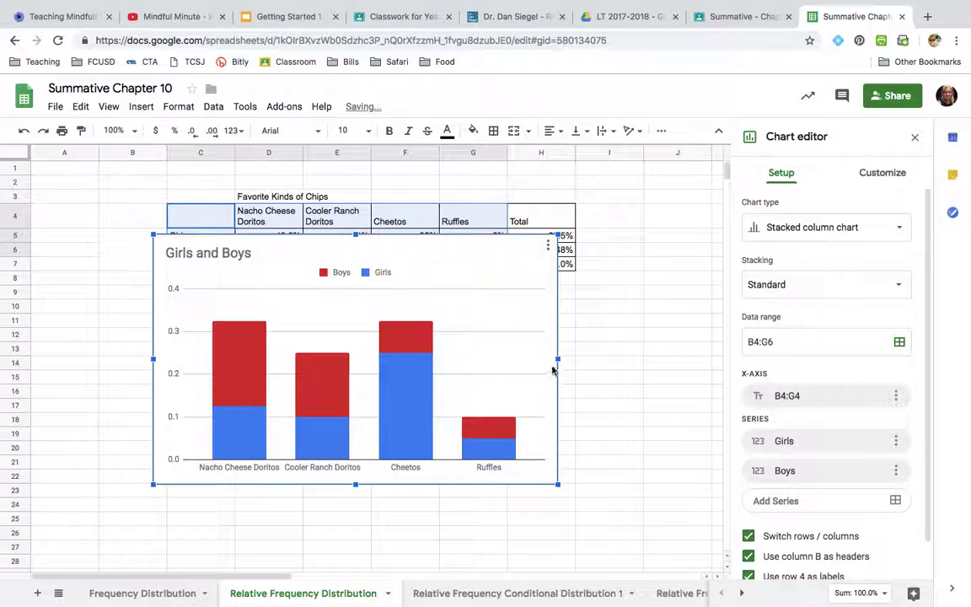
left_click(611, 375)
left_click(482, 426)
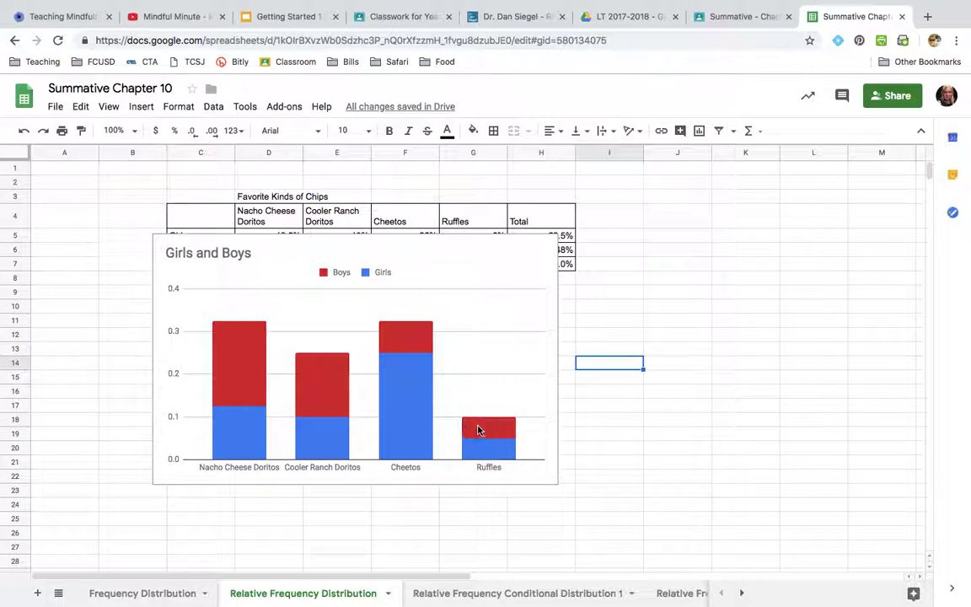
left_click_drag(476, 355, 496, 407)
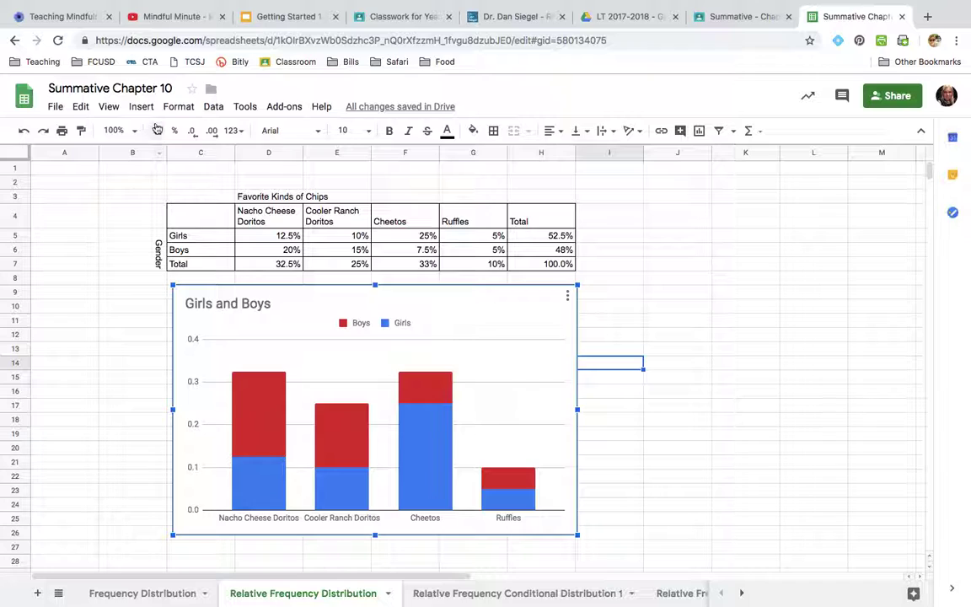
On the Frequency Distribution sheet, insert a column chart from C4:G6 and place it just below the table.
left_click(151, 592)
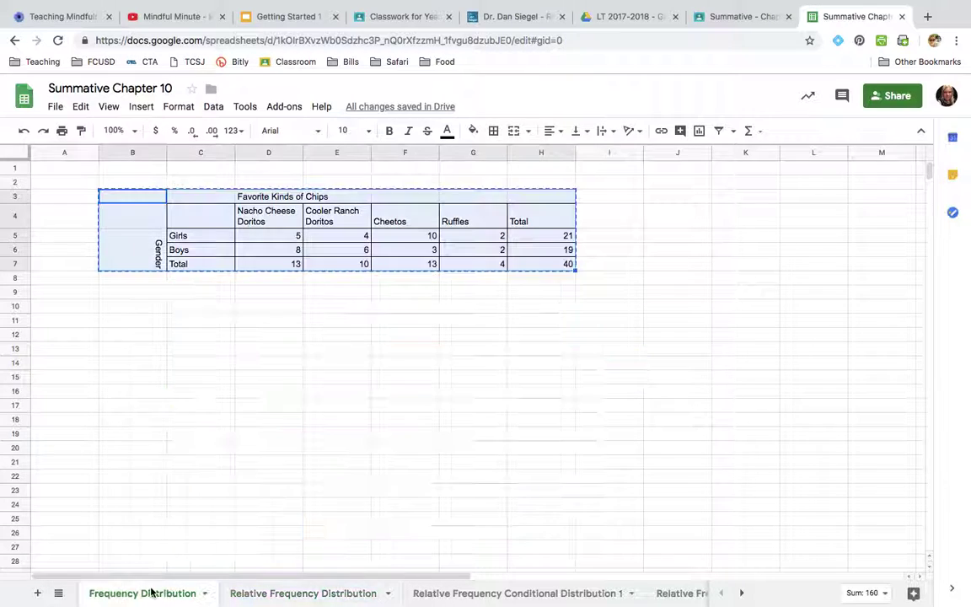
left_click(206, 225)
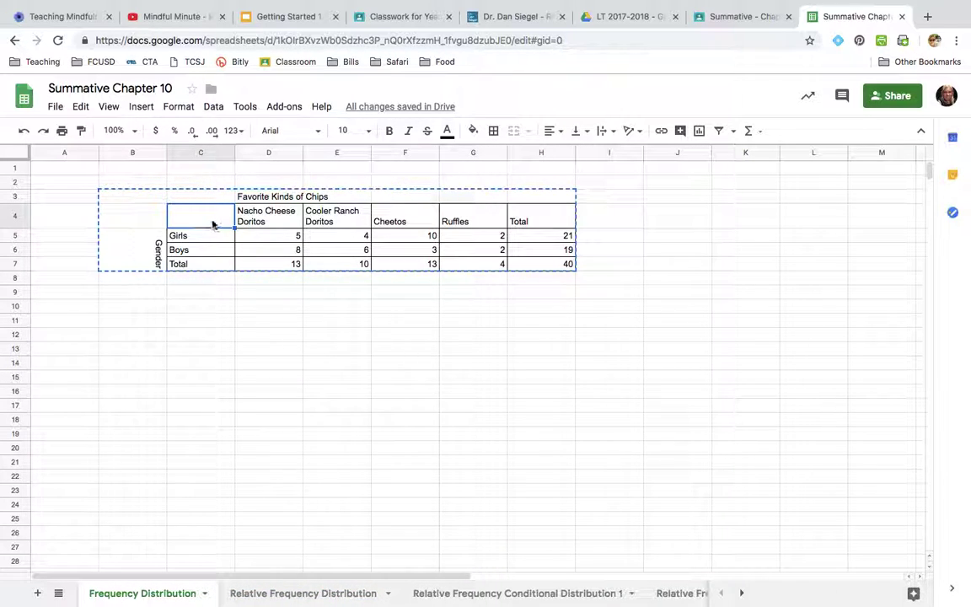
left_click_drag(208, 217, 497, 252)
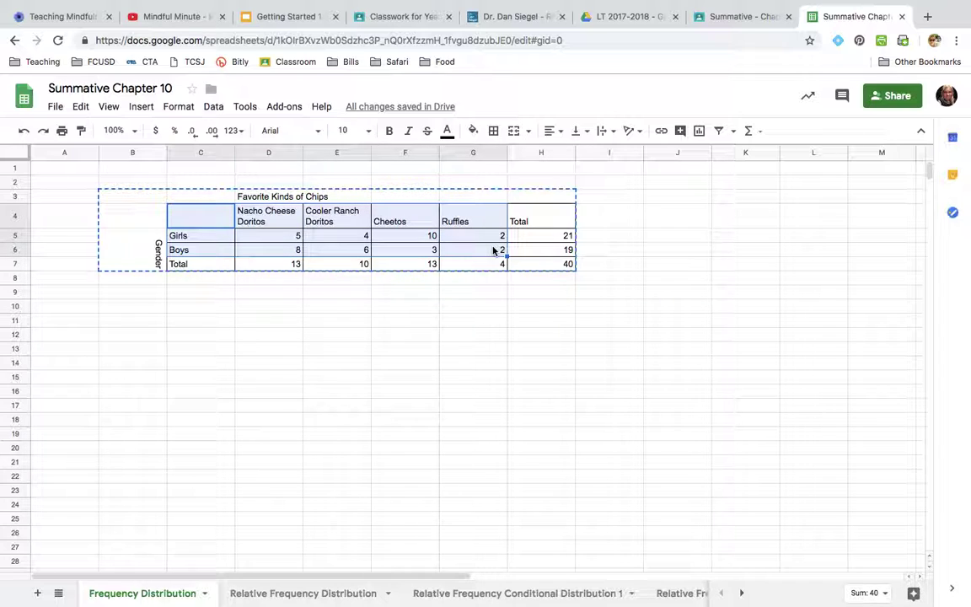
left_click(141, 107)
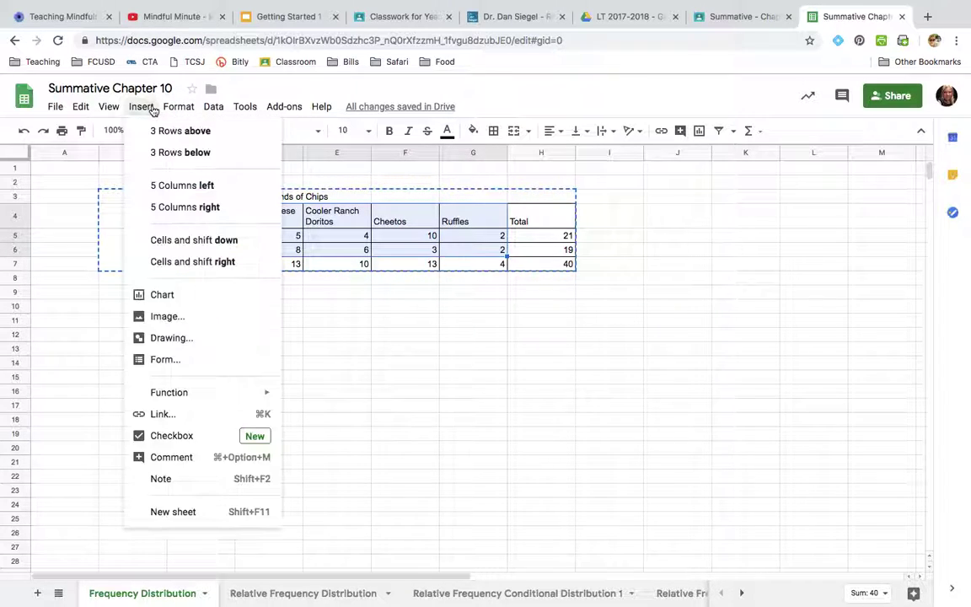
left_click(166, 297)
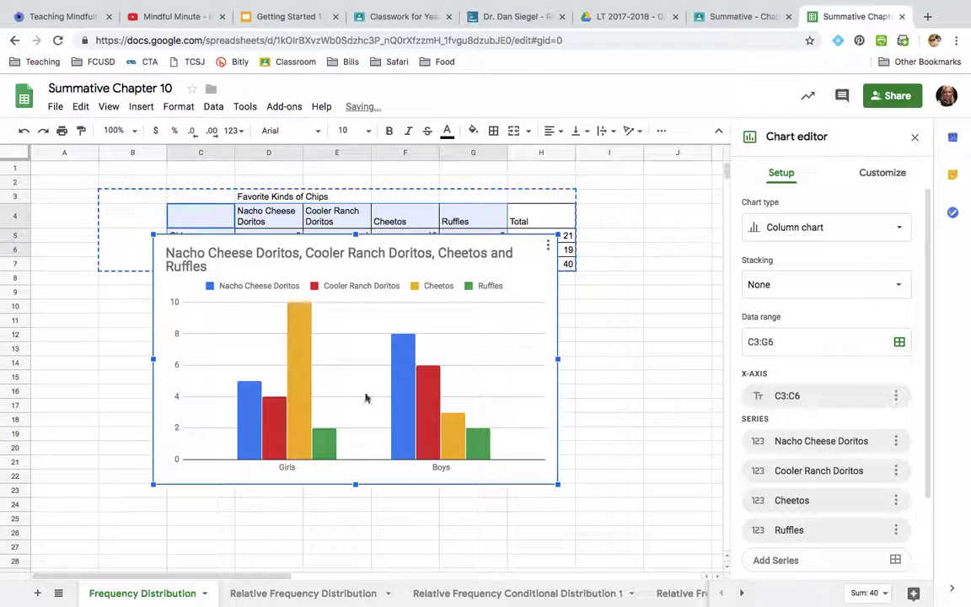
left_click_drag(471, 343, 451, 401)
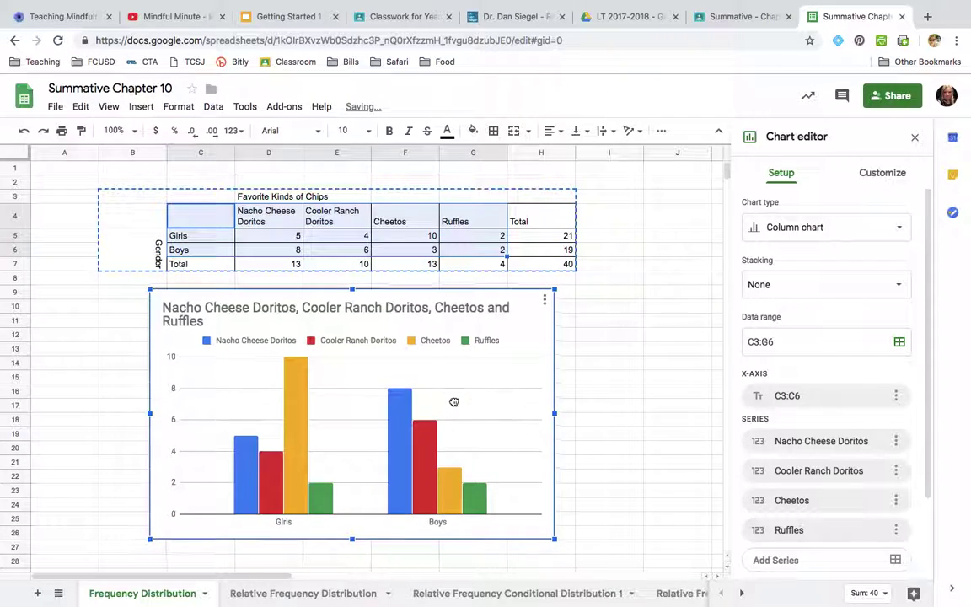
left_click(651, 433)
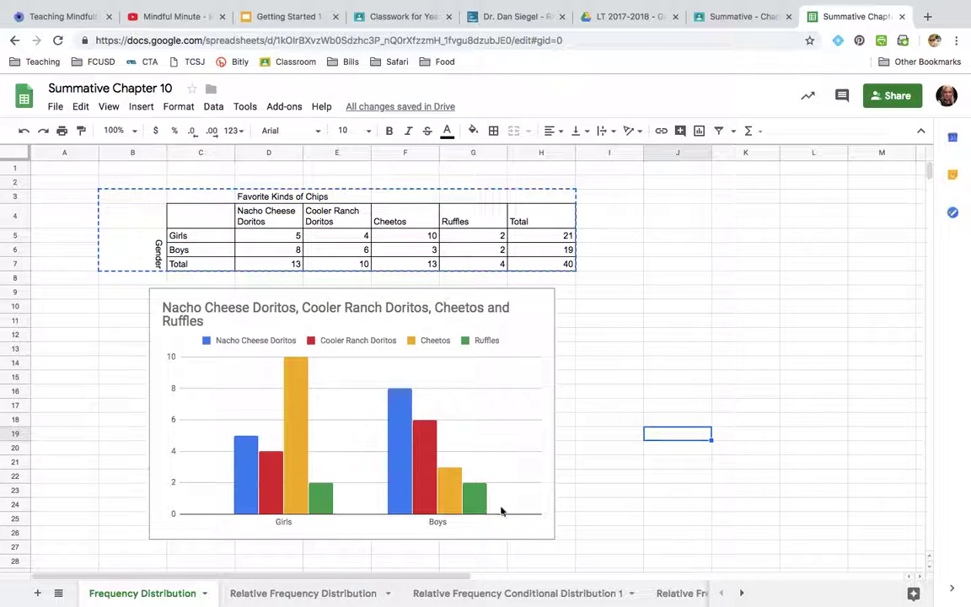
left_click(521, 595)
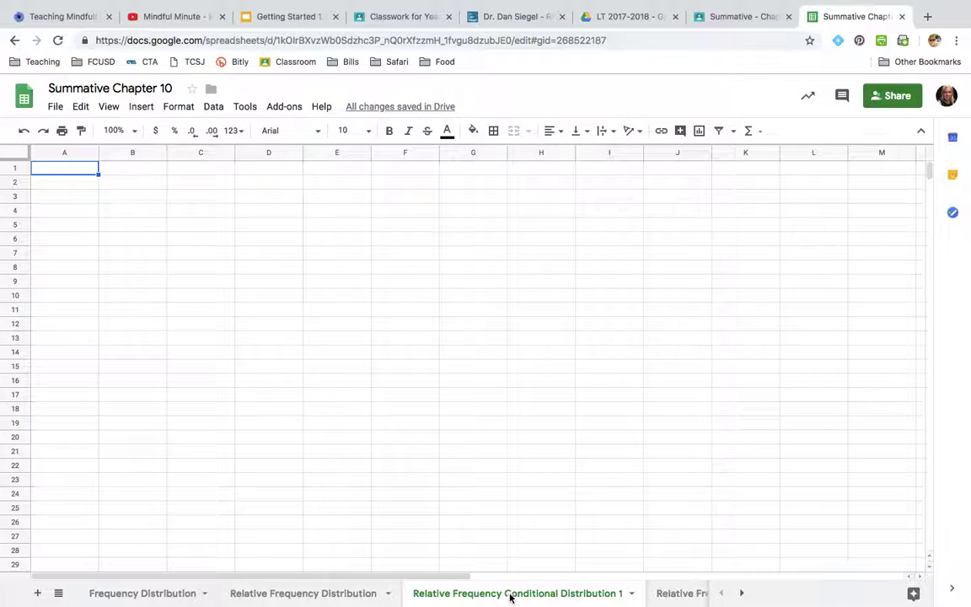
left_click(681, 593)
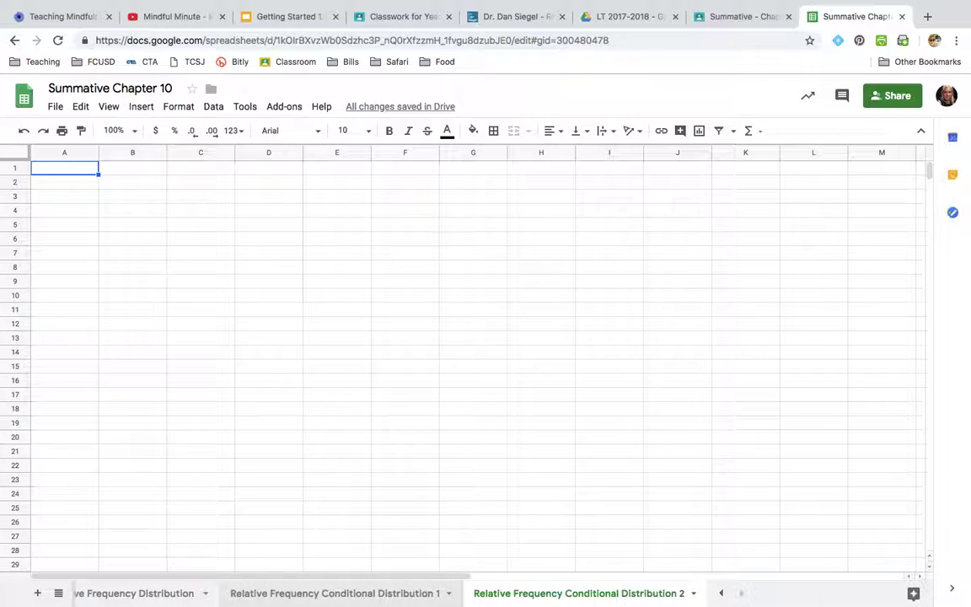
left_click(303, 596)
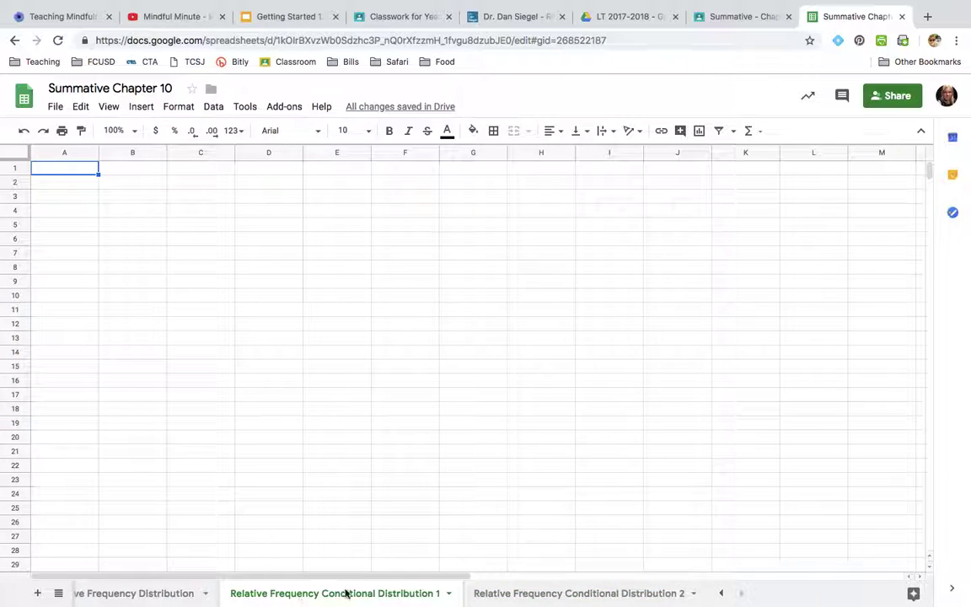
left_click(159, 594)
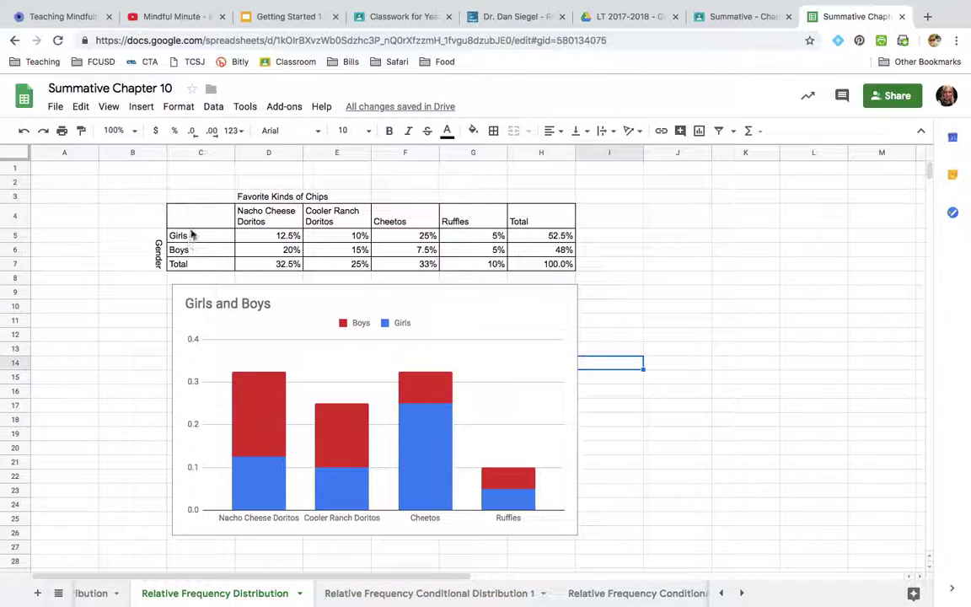
Try to copy the Frequency Distribution table B3:H7 into B3 of Relative Frequency Conditional Distribution 1, and undo the paste.
left_click(100, 592)
left_click(211, 219)
left_click_drag(160, 202, 541, 264)
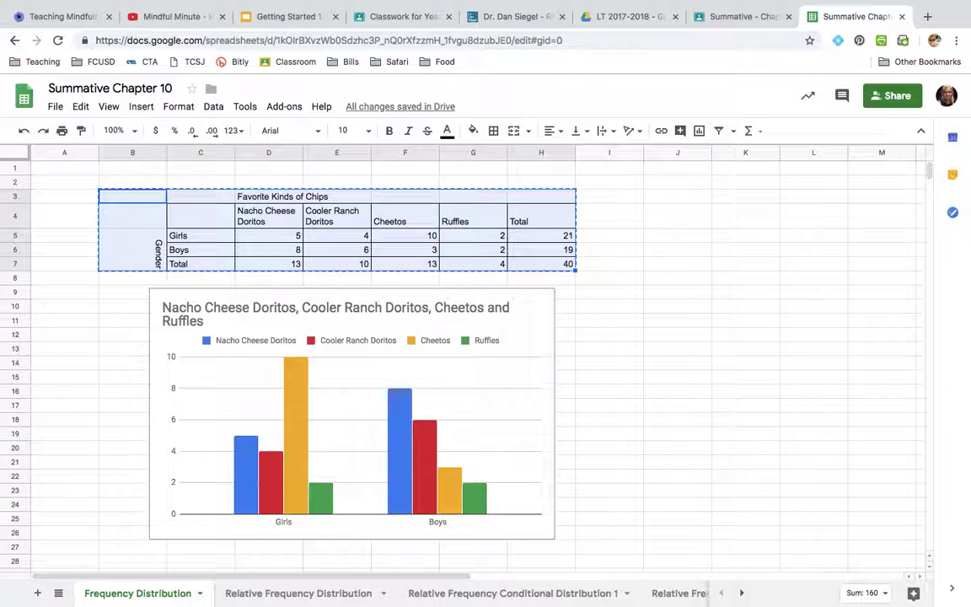
left_click(498, 592)
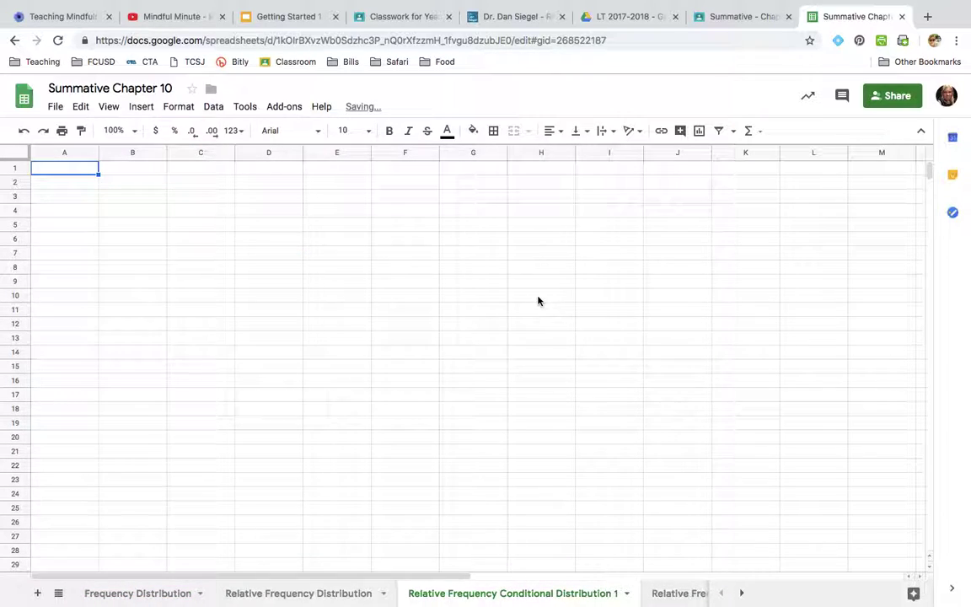
left_click(145, 198)
type("v")
key("ctrl+v")
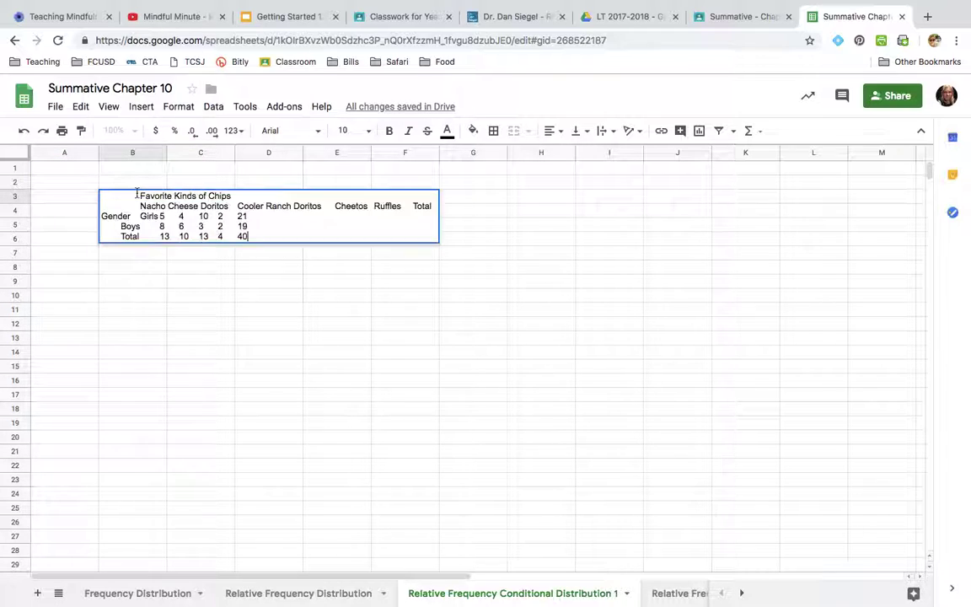
left_click(125, 275)
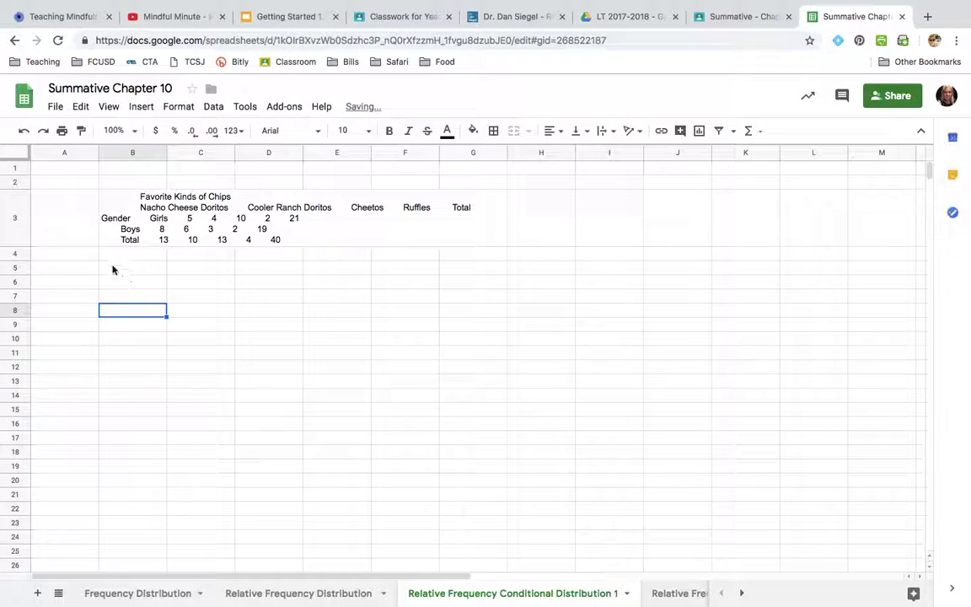
left_click(25, 130)
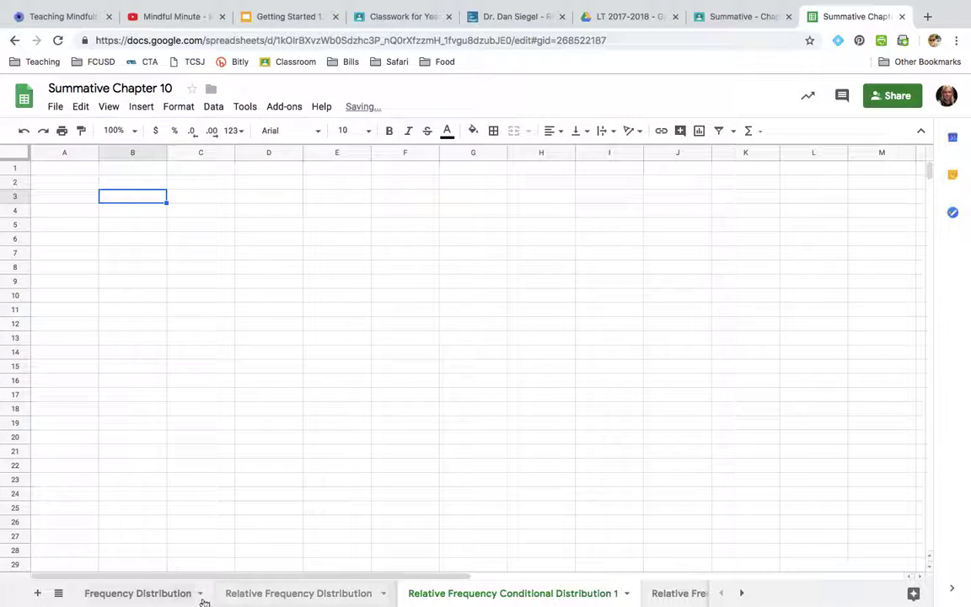
On Frequency Distribution, clear the stray "c" in B3 and copy the table B3:H7 to B3 of Relative Frequency Conditional Distribution 1.
left_click(169, 594)
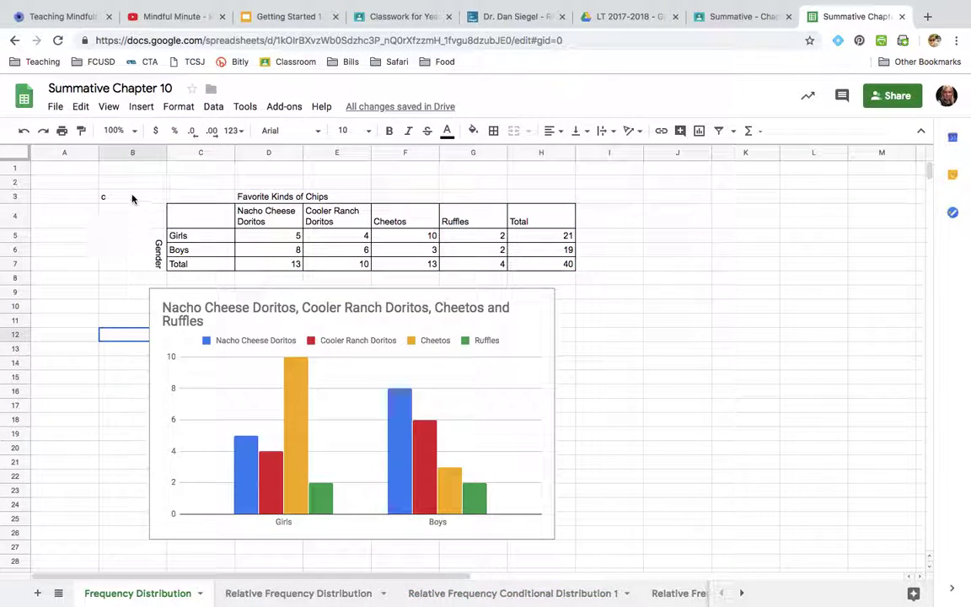
key("BackSpace")
left_click_drag(168, 194, 535, 264)
key("super+c")
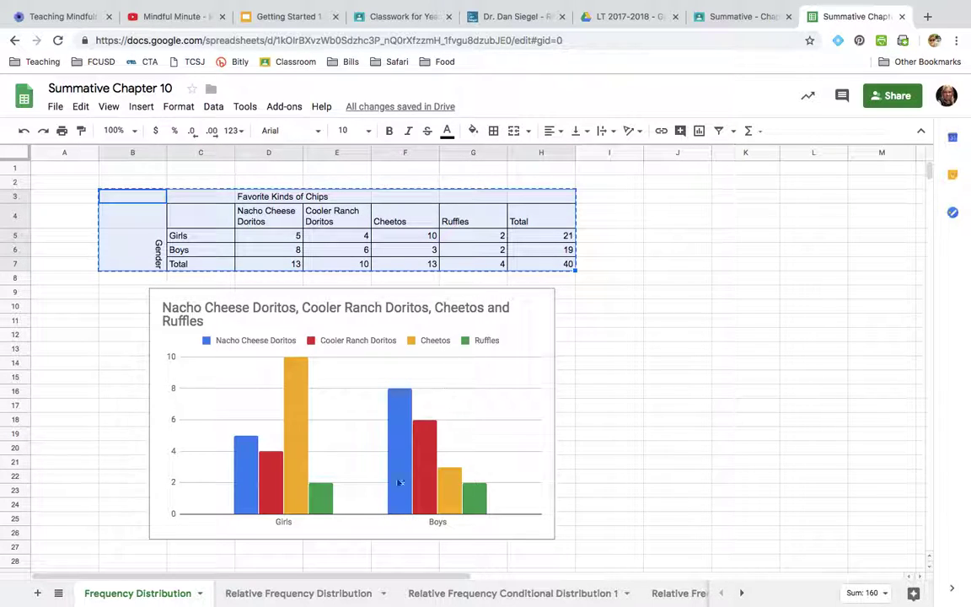
left_click(448, 593)
key("super+v")
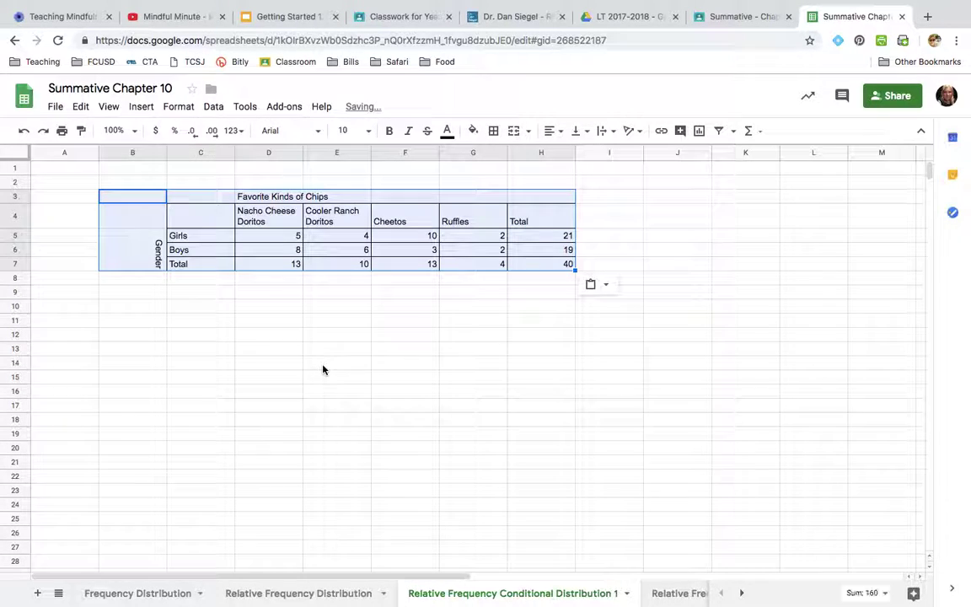
left_click(267, 293)
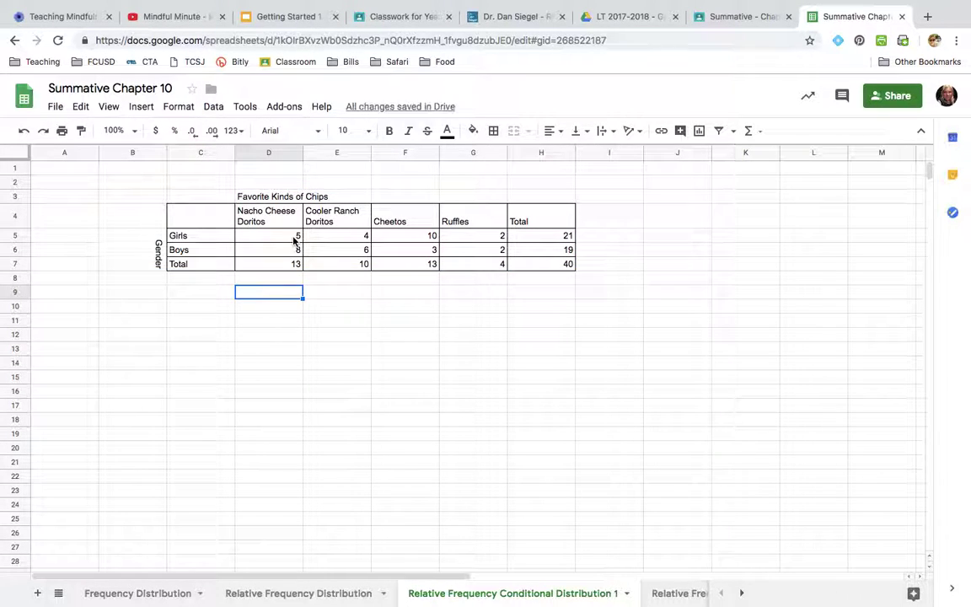
Set the Girls' Nacho Cheese Doritos cell D5 to 5/21, using the Girls' row total as denominator.
left_click(553, 240)
left_click(546, 240)
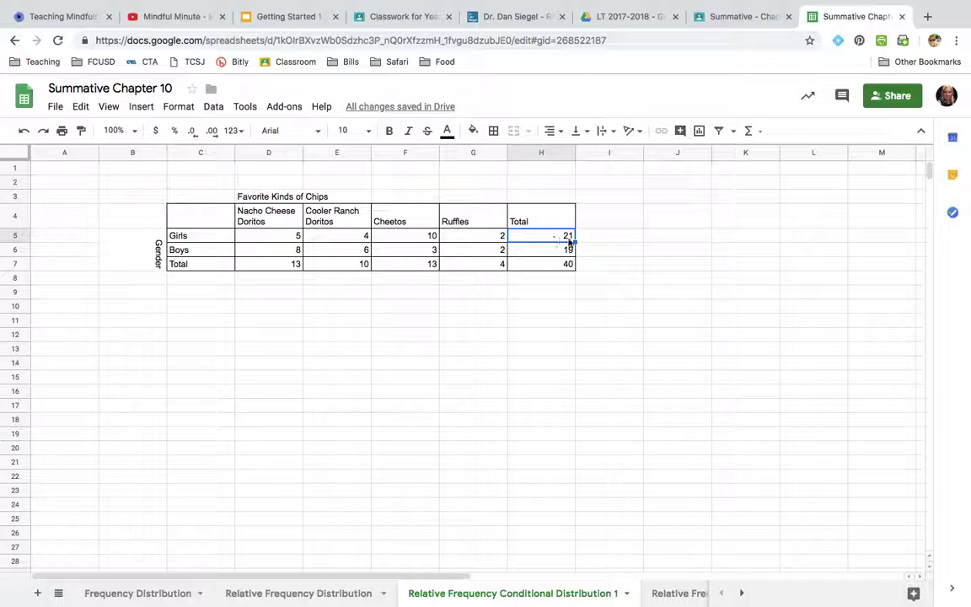
left_click(299, 235)
left_click(299, 236)
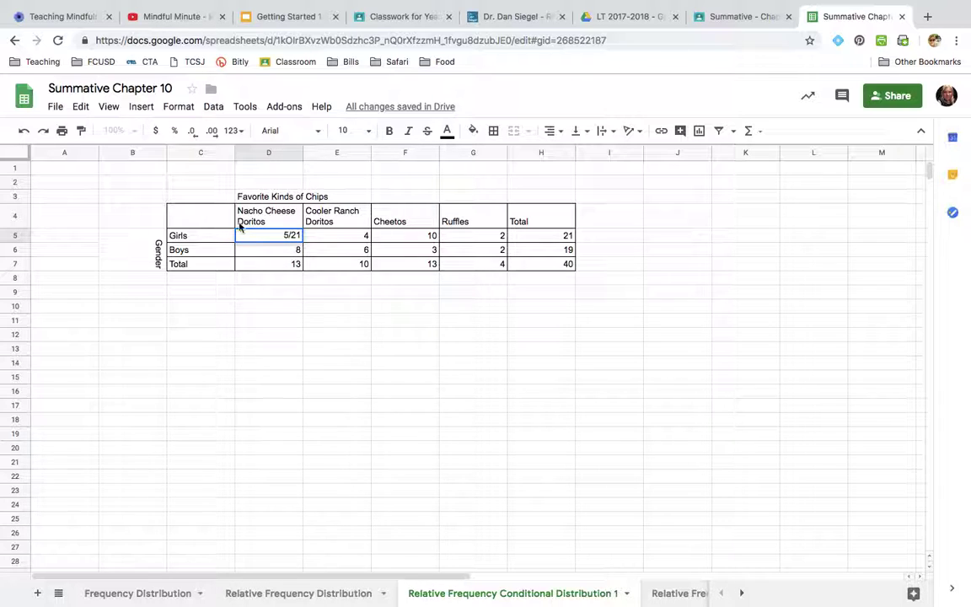
Paste the copied frequency table into the Relative Frequency Conditional Distribution 2 sheet, starting at C3.
left_click(693, 590)
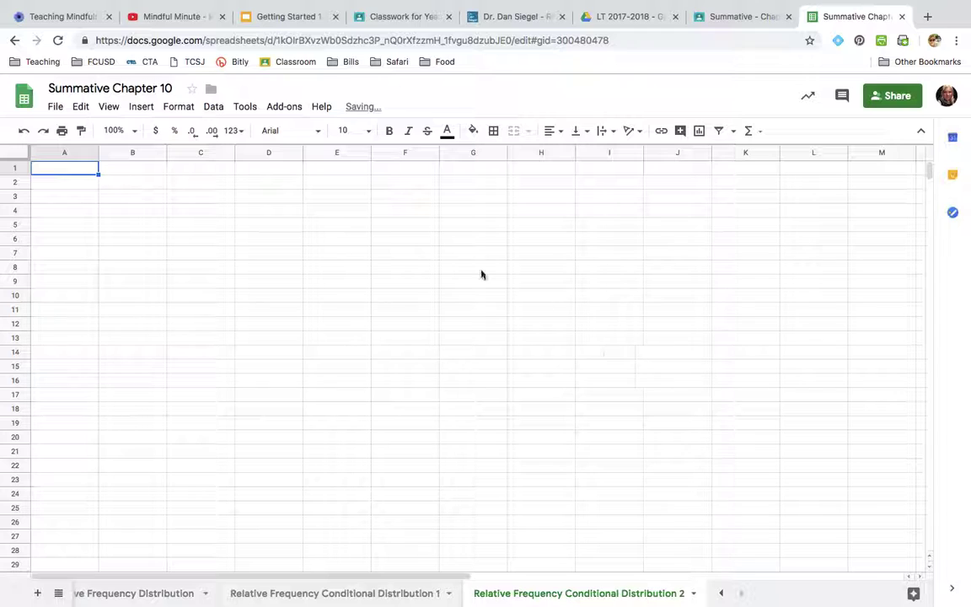
left_click(202, 201)
key("ctrl+v")
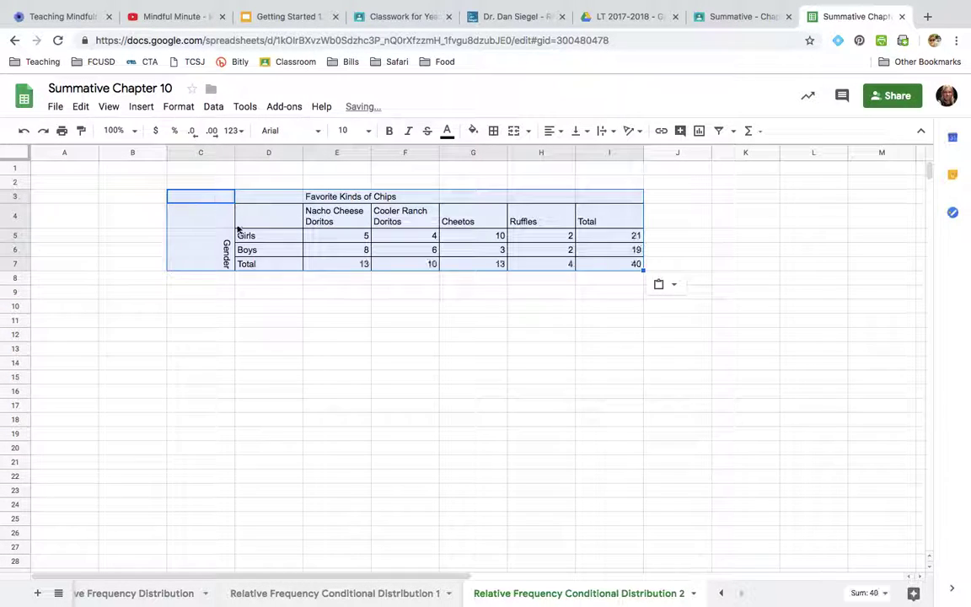
left_click(336, 284)
In the Nacho Cheese Doritos column, set the Girls' cell E5 to 5/13 and the Boys' cell E6 to 8/13.
left_click(365, 237)
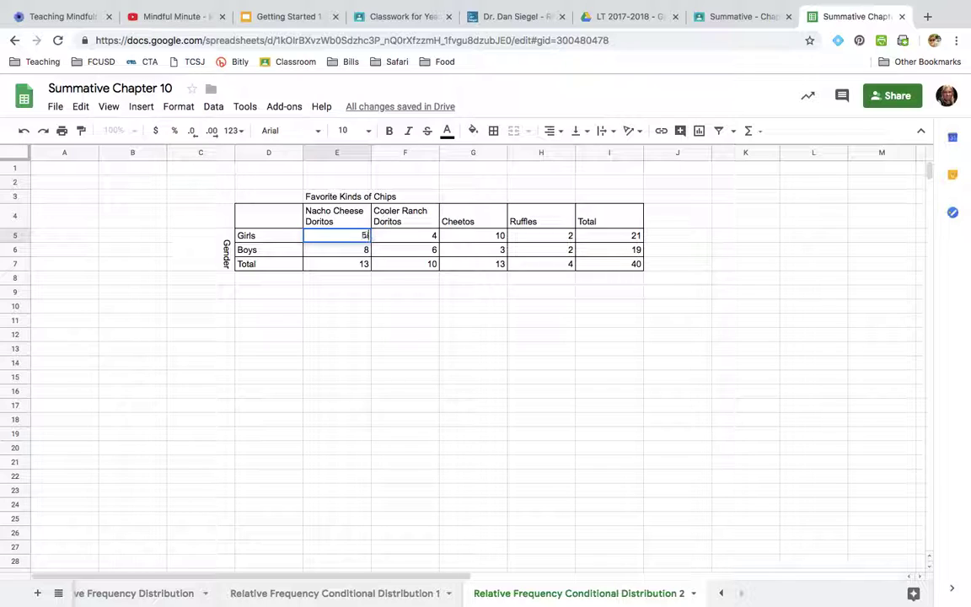
left_click(407, 357)
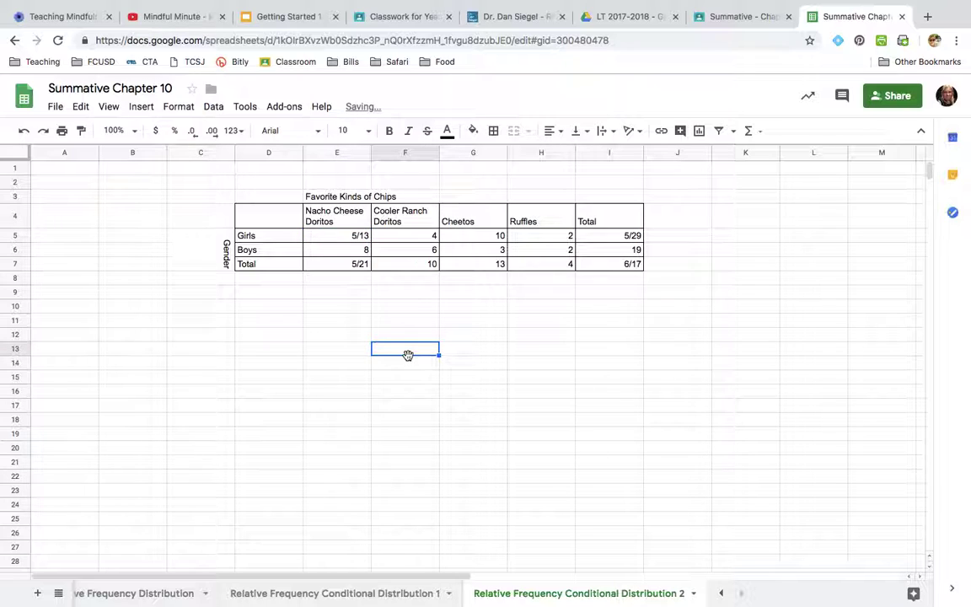
left_click(364, 250)
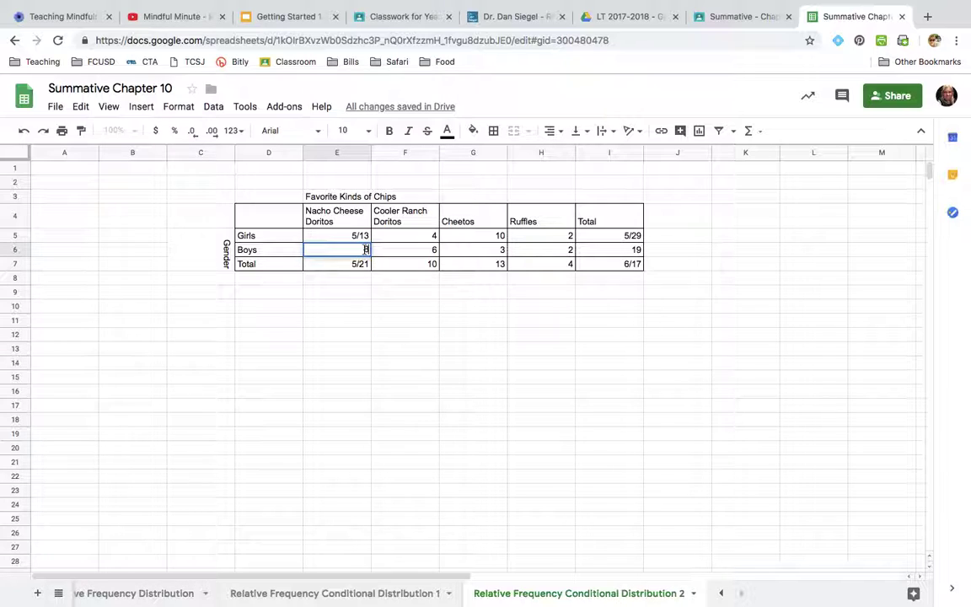
Clear the Nacho Cheese Doritos total in E7 and enter 13/13 in its place.
left_click(360, 264)
left_click_drag(362, 265, 395, 302)
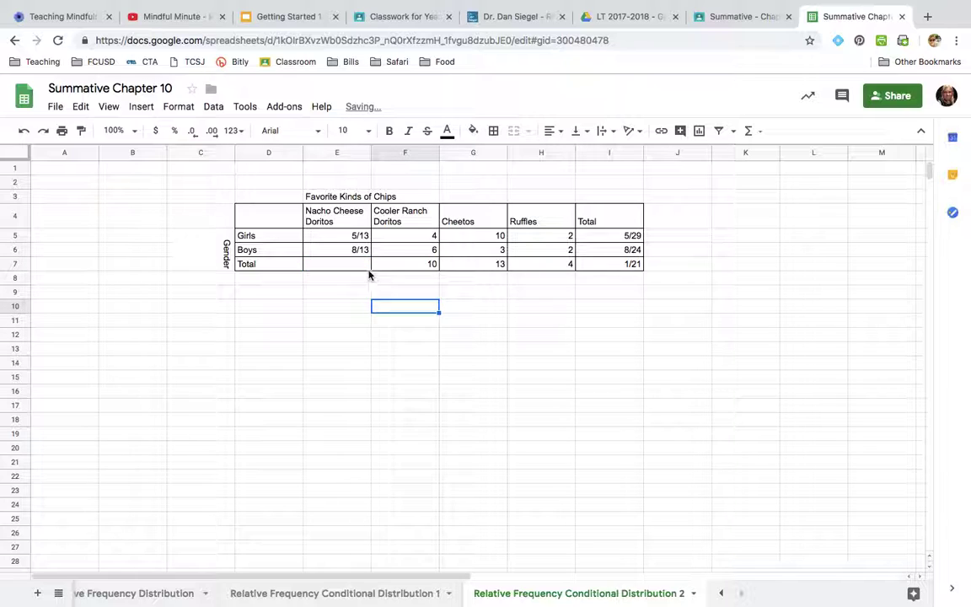
double_click(368, 267)
type("13/13")
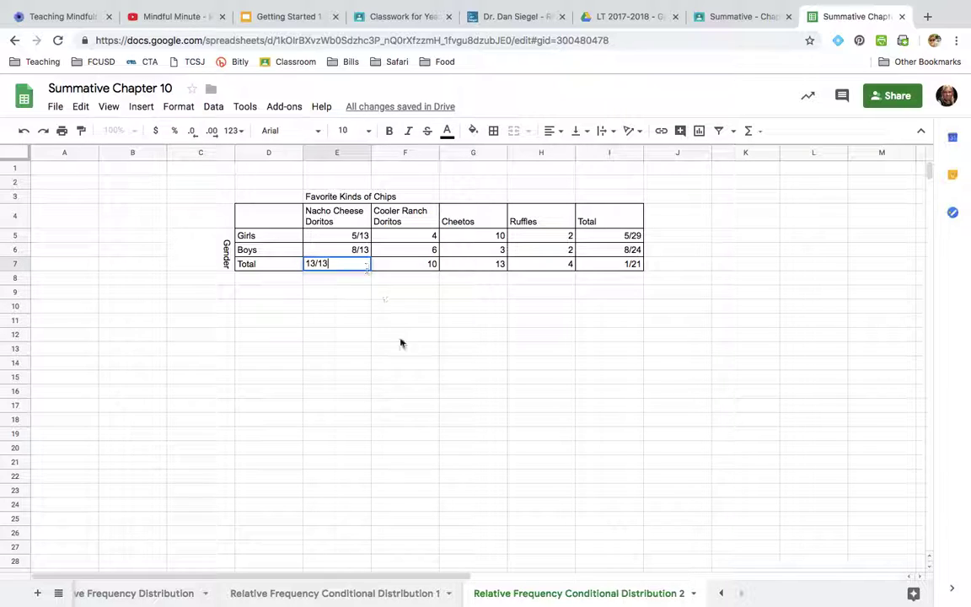
left_click(401, 338)
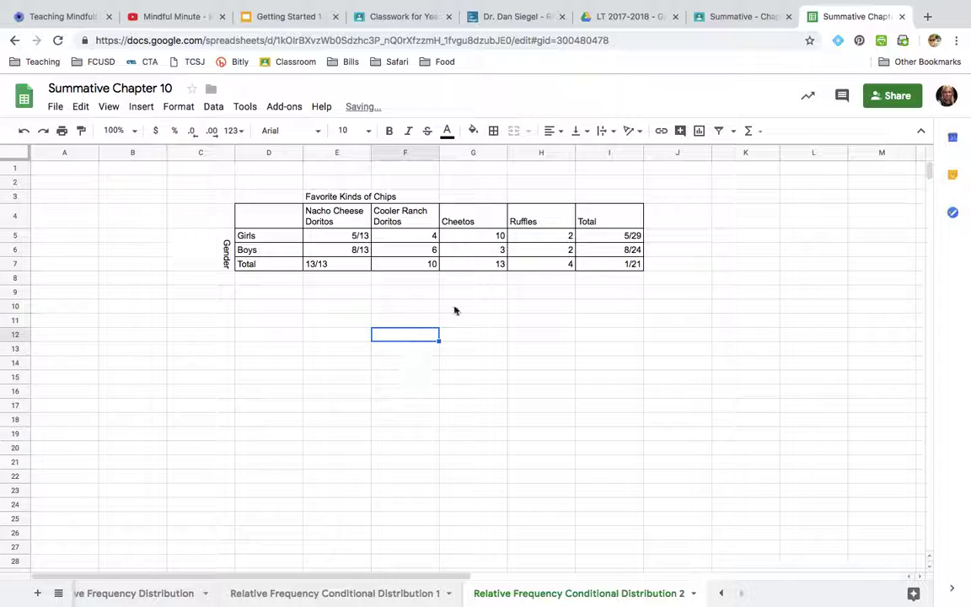